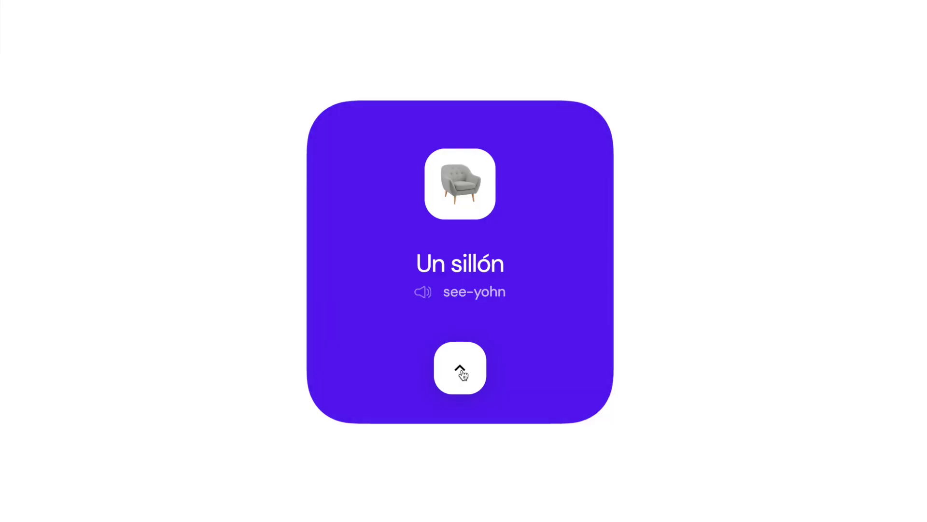
# Step: Toggle the finished flashcard open and closed several times to examine how its translation panel separates from the main card
pyautogui.click(464, 373)
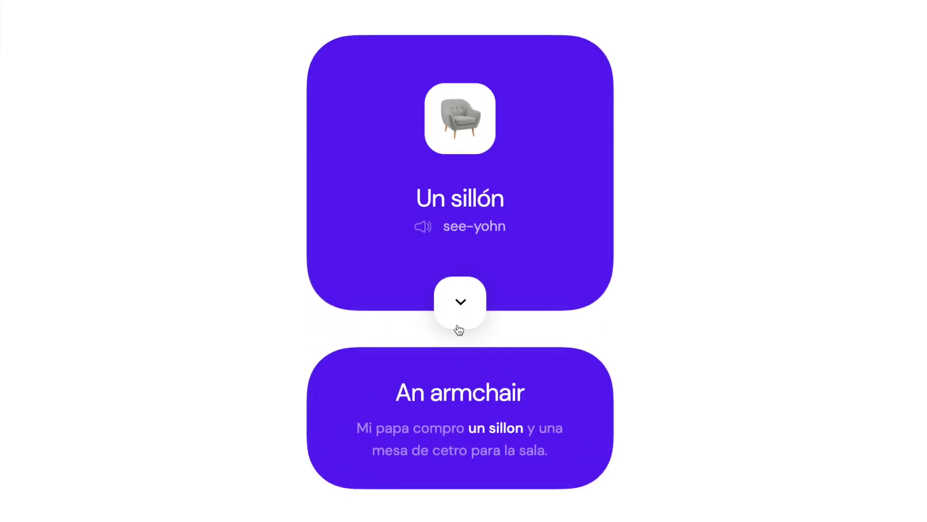
pyautogui.click(459, 324)
pyautogui.click(454, 370)
pyautogui.click(459, 322)
pyautogui.click(455, 376)
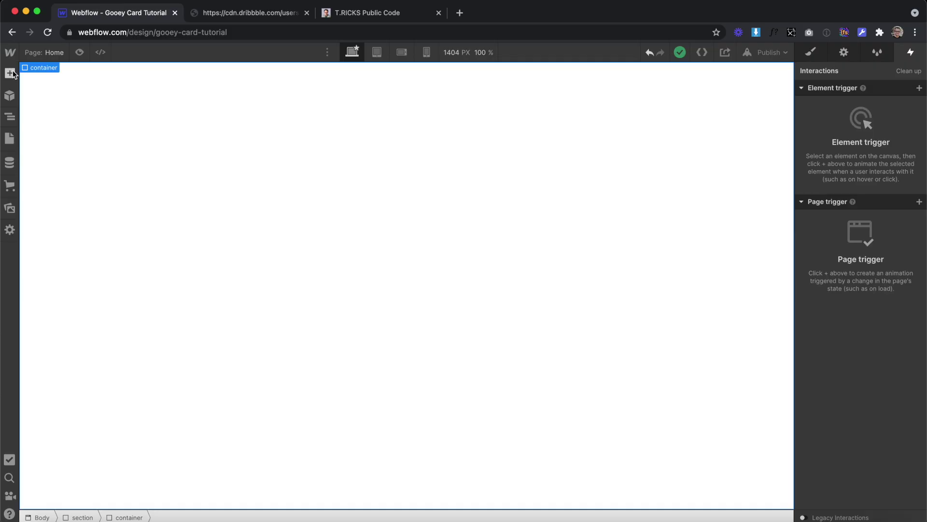
# Step: Add a div block inside the container and give it the new class card
pyautogui.click(13, 73)
pyautogui.moveTo(45, 303); pyautogui.dragTo(319, 321)
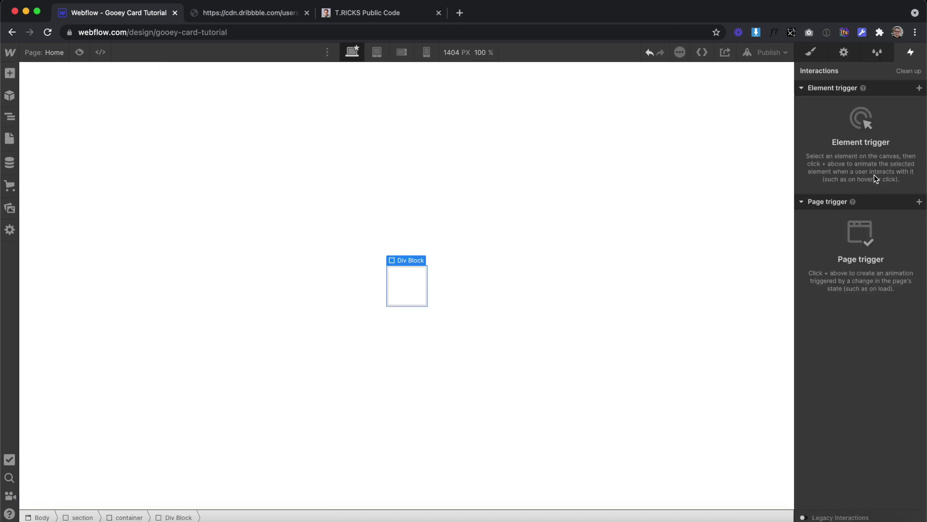
pyautogui.click(811, 52)
pyautogui.click(843, 109)
pyautogui.write('card')
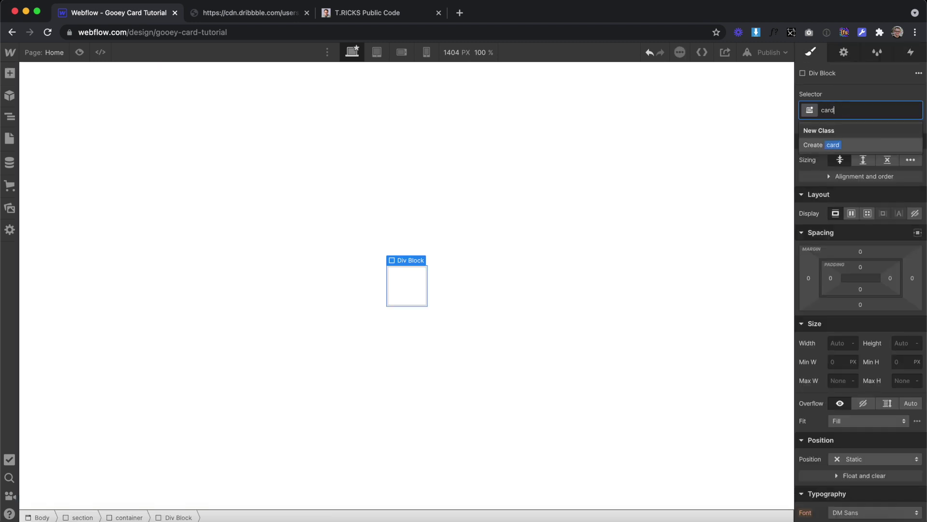
pyautogui.press('Return')
# Step: Set the card's width to 22.4em and its position to relative with a z-index of 1
pyautogui.click(834, 343)
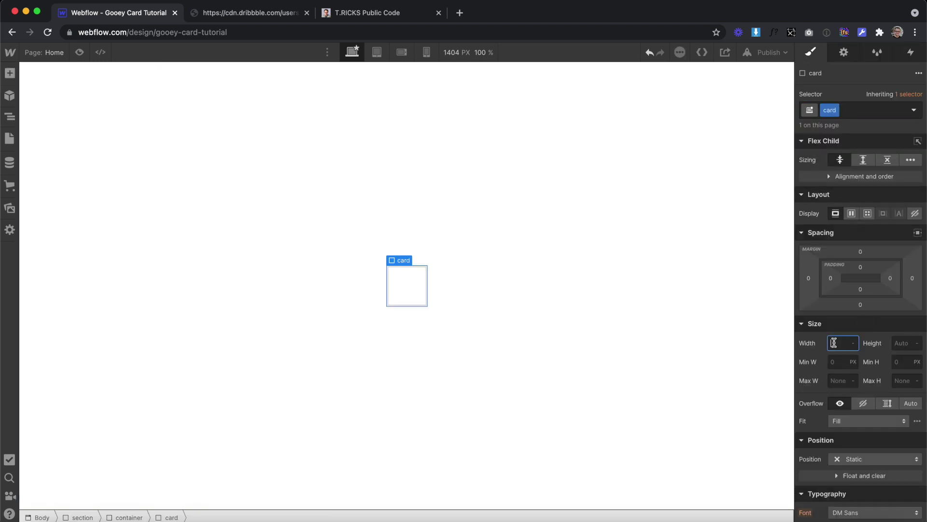
pyautogui.write('22.4em')
pyautogui.scroll(-4, 828, 430)
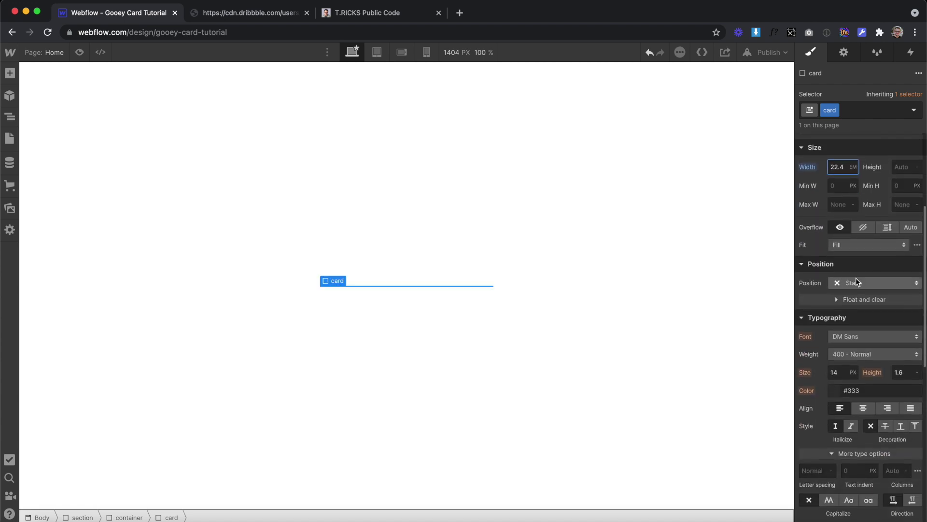
pyautogui.click(856, 281)
pyautogui.click(856, 291)
pyautogui.click(900, 341)
pyautogui.write('1')
pyautogui.scroll(-2, 901, 341)
pyautogui.scroll(-6, 846, 185)
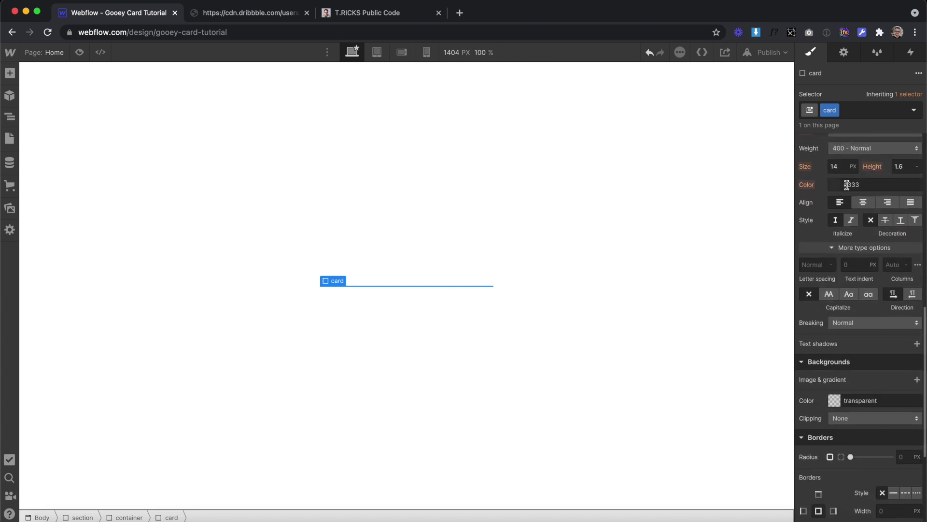
# Step: Set the card's text color to the white swatch and center-align its text
pyautogui.click(837, 189)
pyautogui.click(837, 382)
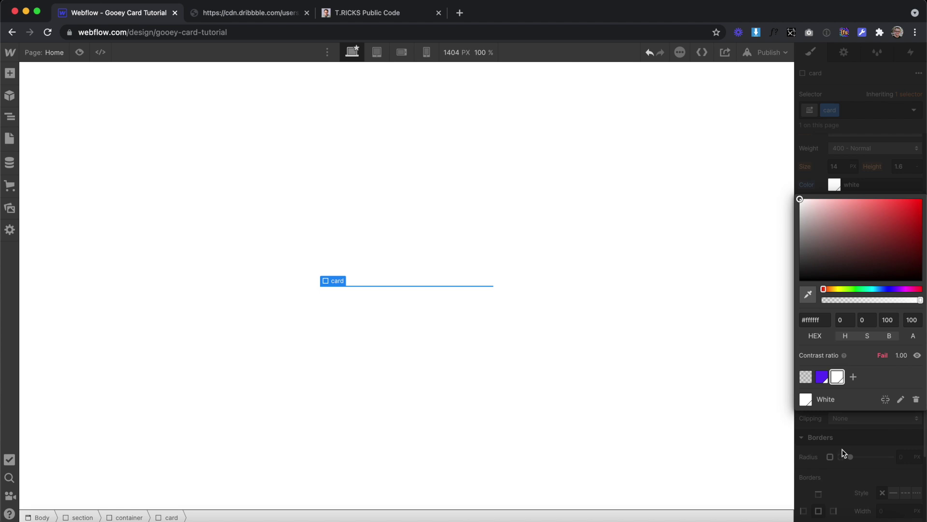
pyautogui.click(843, 453)
pyautogui.click(863, 202)
pyautogui.scroll(1, 893, 268)
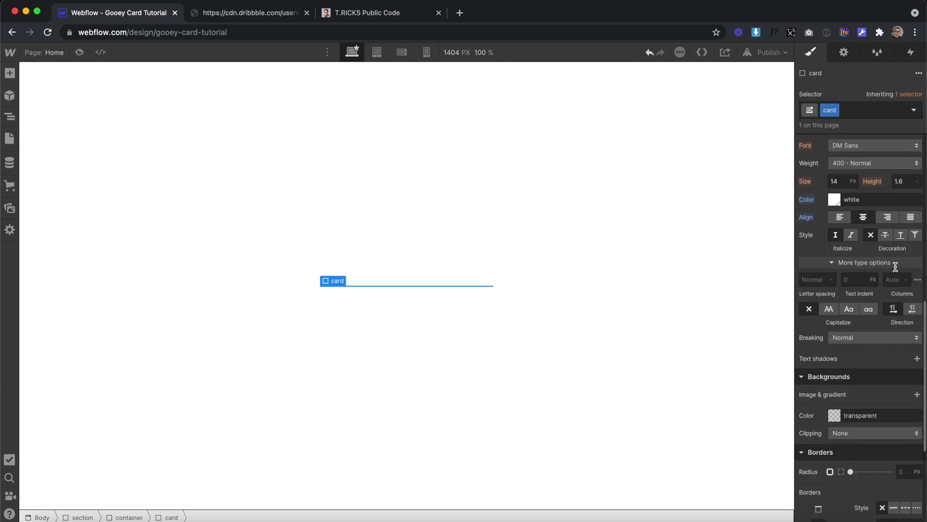
# Step: Add a div block inside the card and give it the new class card_top
pyautogui.press('a')
pyautogui.moveTo(53, 321); pyautogui.dragTo(66, 159)
pyautogui.click(853, 103)
pyautogui.write('card_')
pyautogui.press('Return')
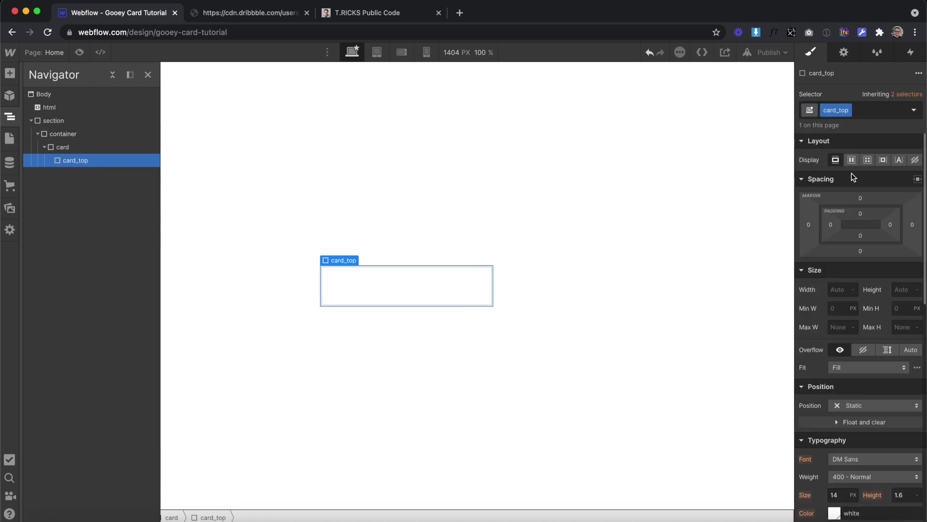
# Step: Make card_top a vertical flex layout with its children centered horizontally and justified to the start
pyautogui.click(852, 160)
pyautogui.click(894, 182)
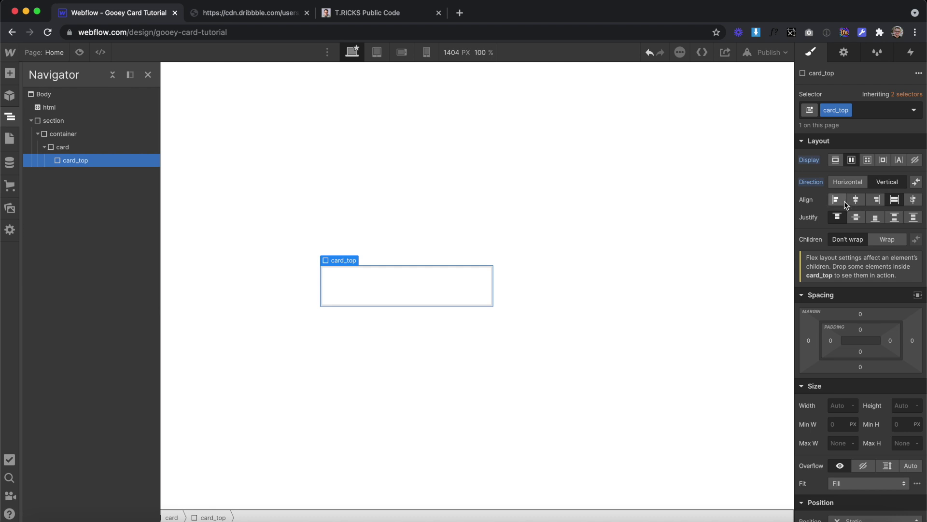
pyautogui.click(855, 199)
pyautogui.click(837, 217)
# Step: Give card_top 3.13em of top padding and 4.5em of padding on both the left and right sides
pyautogui.click(860, 329)
pyautogui.write('3.1')
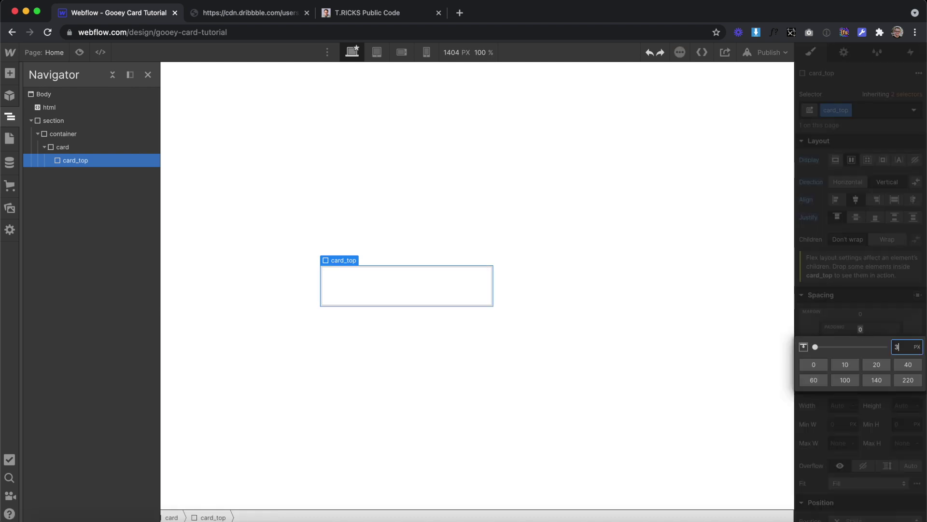
pyautogui.press('Return')
pyautogui.click(830, 340)
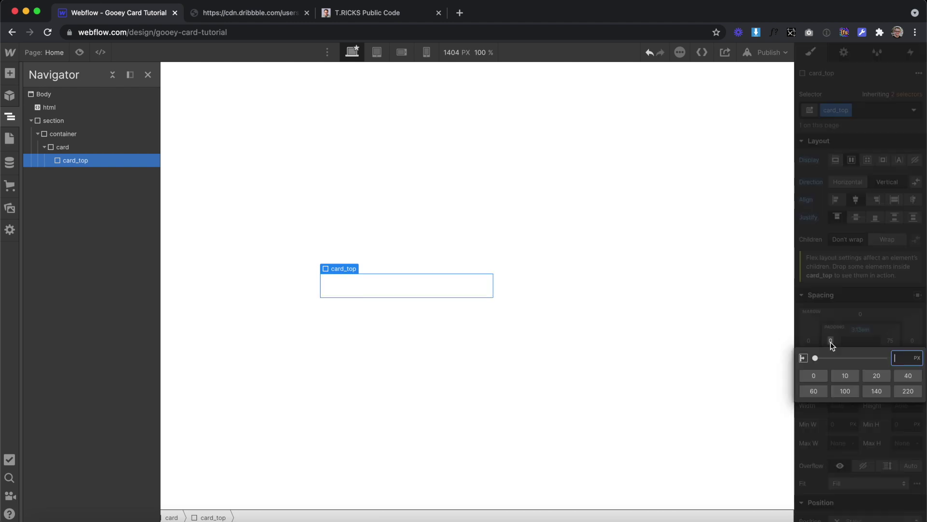
pyautogui.write('4.5em')
pyautogui.press('Return')
pyautogui.click(890, 340)
pyautogui.write('4.5em')
pyautogui.press('Return')
# Step: Set card_top's width to 100% and its height to 20em
pyautogui.click(842, 405)
pyautogui.write('100%')
pyautogui.click(907, 404)
pyautogui.write('20e')
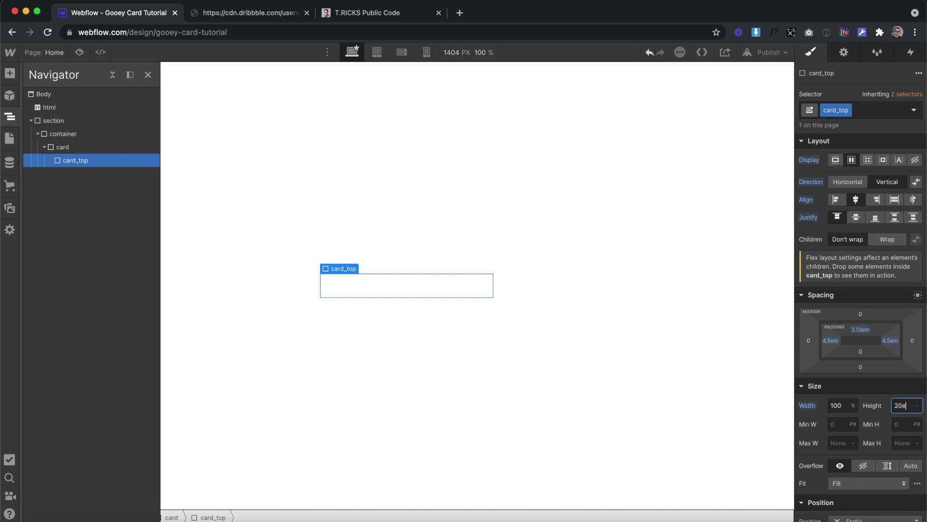
pyautogui.write('m')
# Step: Set card_top's position to relative and open its z-index for editing
pyautogui.scroll(-5, 851, 358)
pyautogui.click(851, 355)
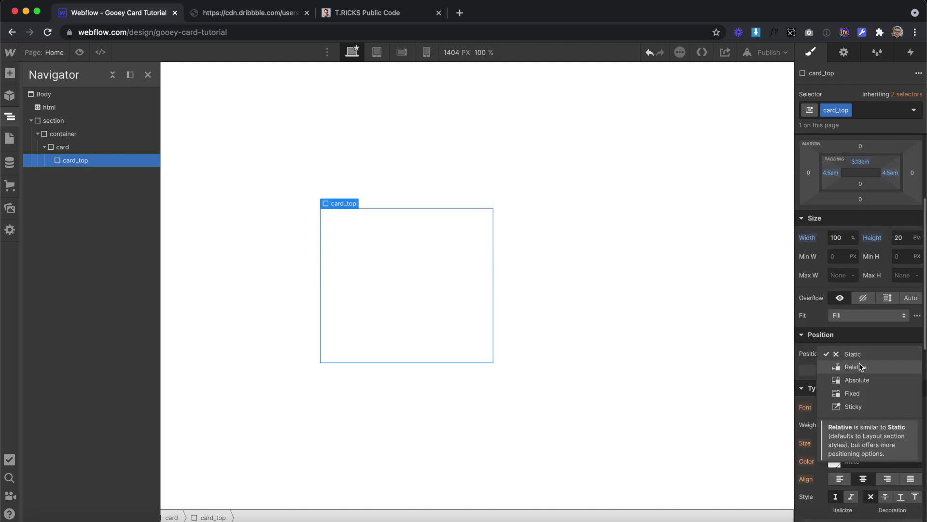
pyautogui.click(859, 365)
pyautogui.click(910, 405)
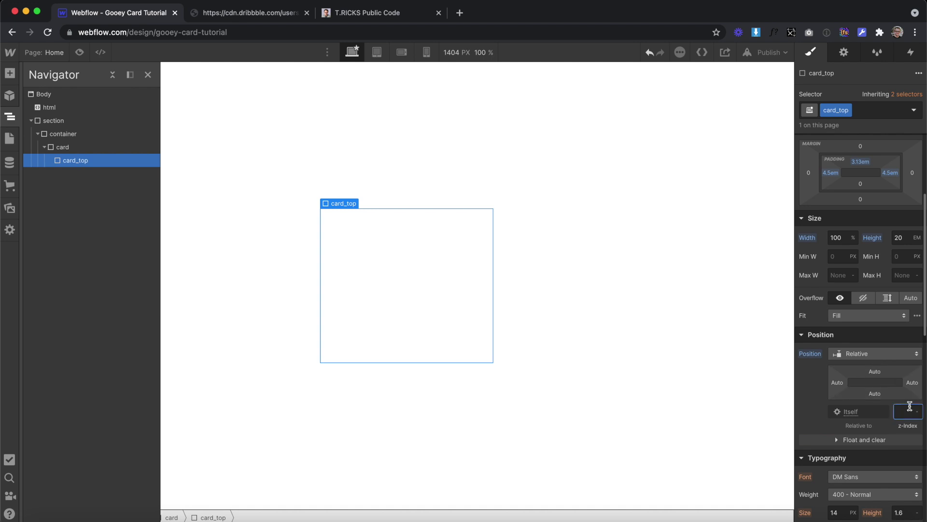
# Step: Fill card_top's background with the purple swatch and round its corners with a 2.81em radius
pyautogui.scroll(-10, 860, 338)
pyautogui.click(832, 268)
pyautogui.click(821, 441)
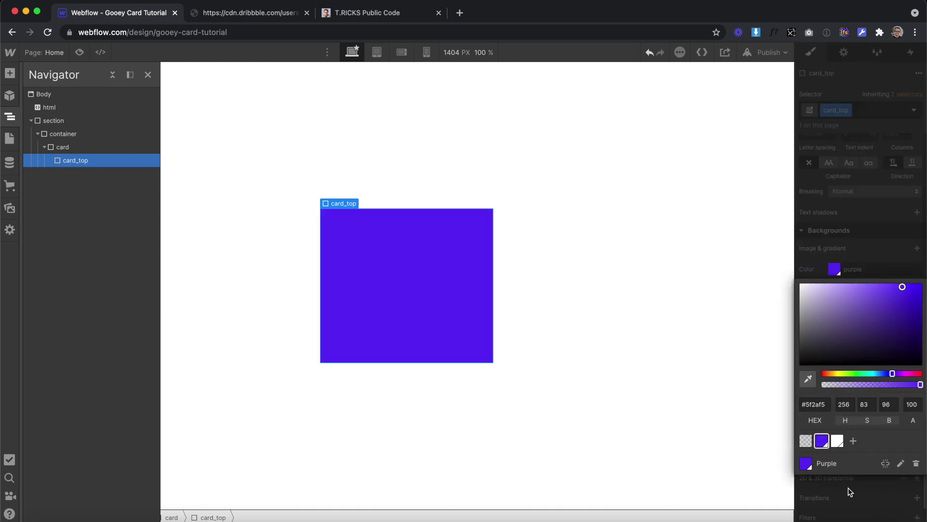
pyautogui.click(848, 488)
pyautogui.click(905, 323)
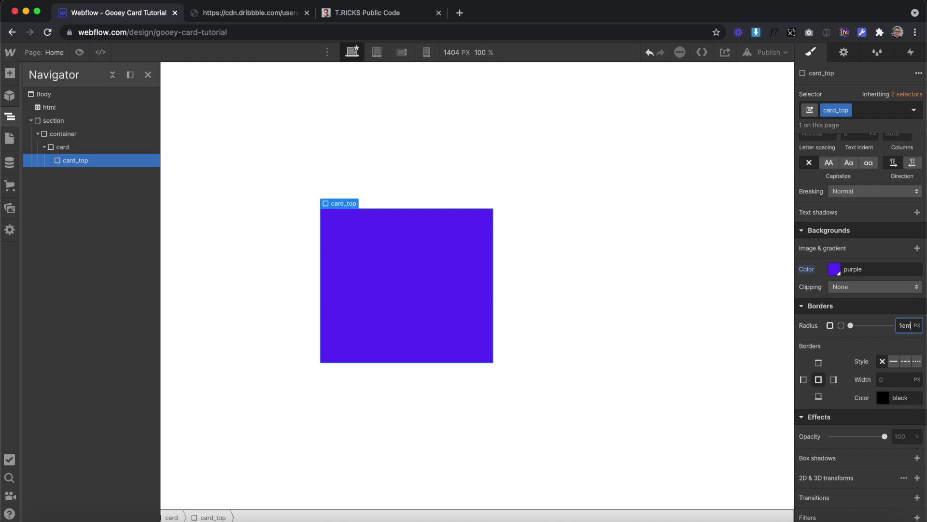
pyautogui.press('Return')
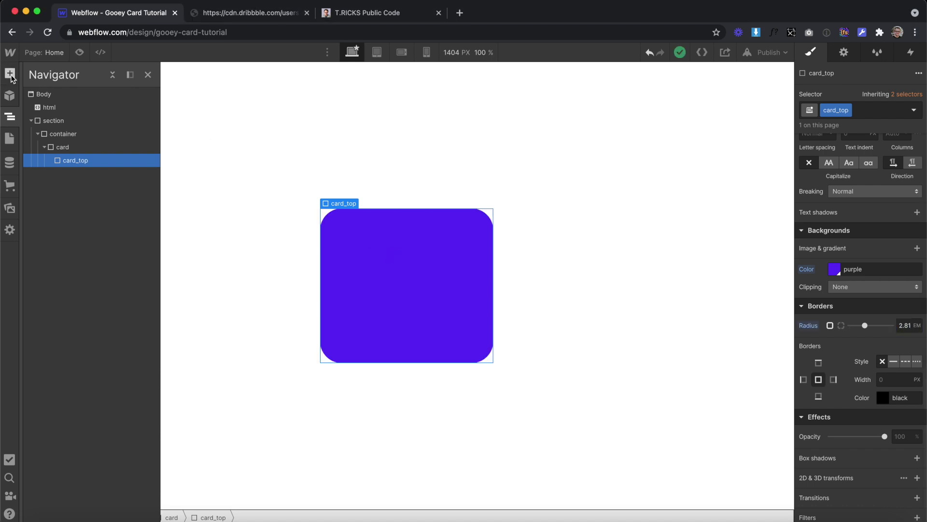
# Step: Add a div block inside card_top and give it the new class card_img
pyautogui.click(9, 74)
pyautogui.moveTo(44, 309); pyautogui.dragTo(414, 265)
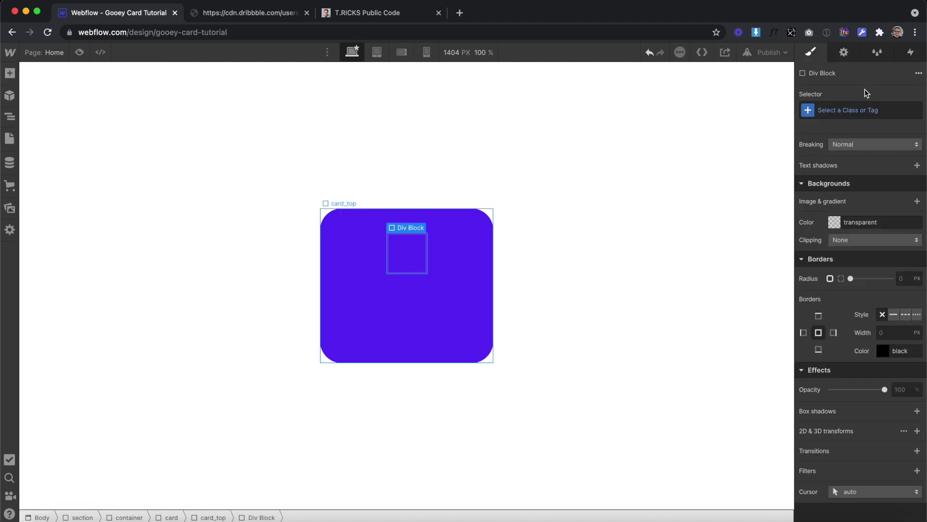
pyautogui.click(840, 109)
pyautogui.write('card_img')
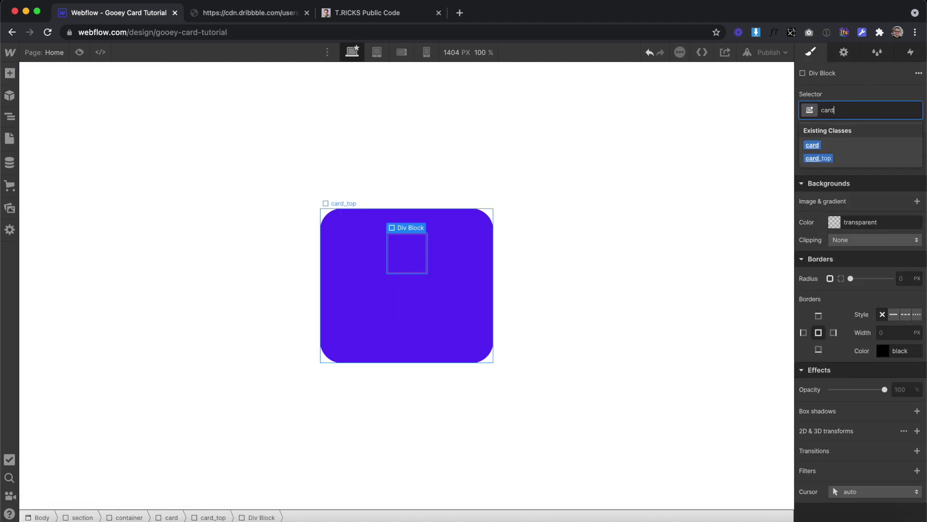
pyautogui.press('Return')
# Step: Set card_img's width and height to 5.42em each
pyautogui.click(832, 342)
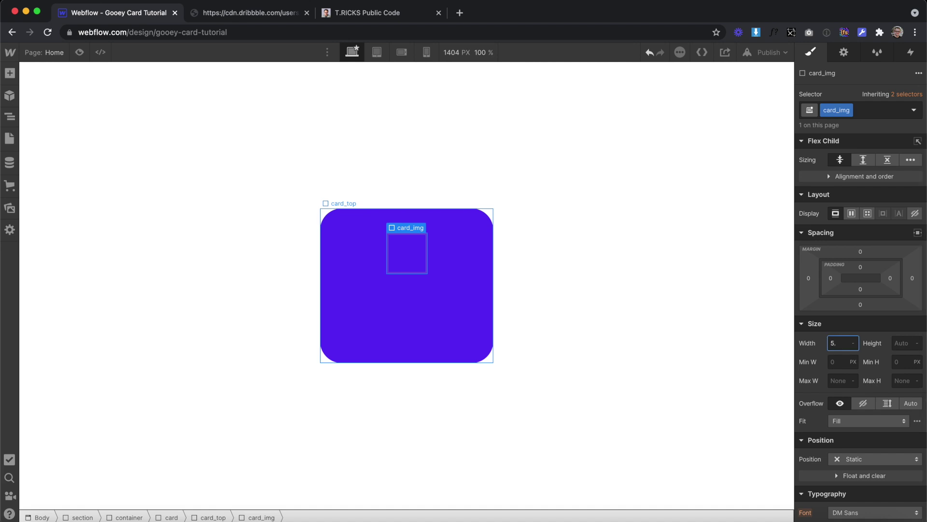
pyautogui.write('5.42')
pyautogui.press('Return')
pyautogui.click(901, 343)
pyautogui.write('5.42')
# Step: Fill card_img's background with the white swatch and round its corners with a 1.56em radius
pyautogui.scroll(-10, 850, 289)
pyautogui.click(840, 261)
pyautogui.click(841, 434)
pyautogui.click(868, 475)
pyautogui.click(906, 315)
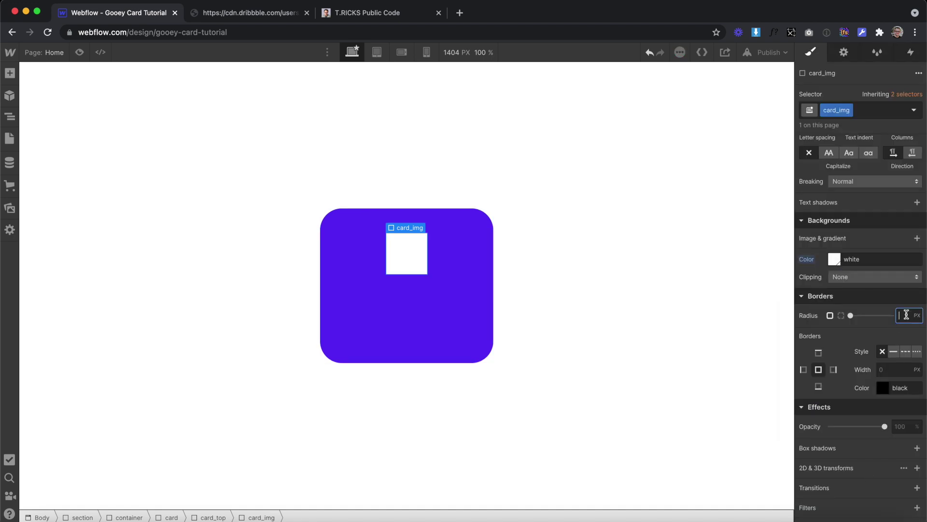
pyautogui.press('Return')
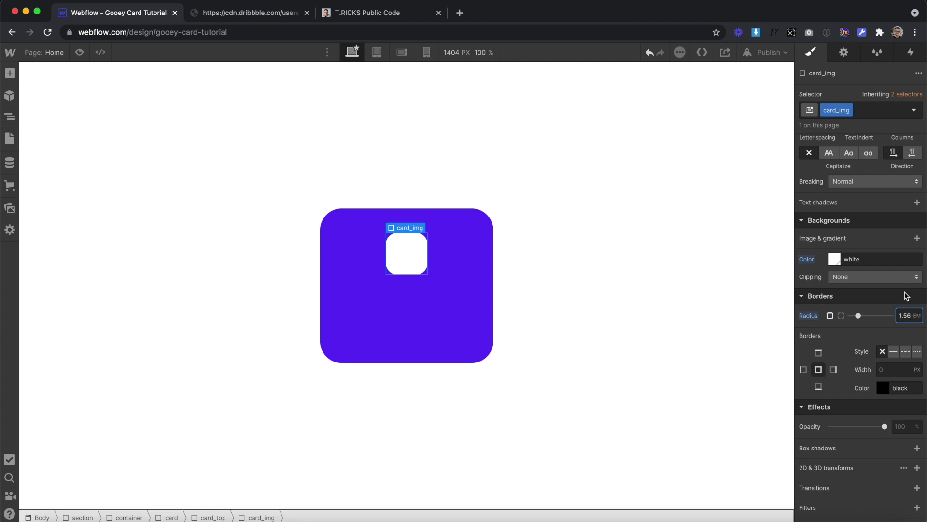
# Step: Add chair.jpeg as card_img's background image, centered, without tiling and at a custom width of 60%
pyautogui.click(917, 238)
pyautogui.click(874, 335)
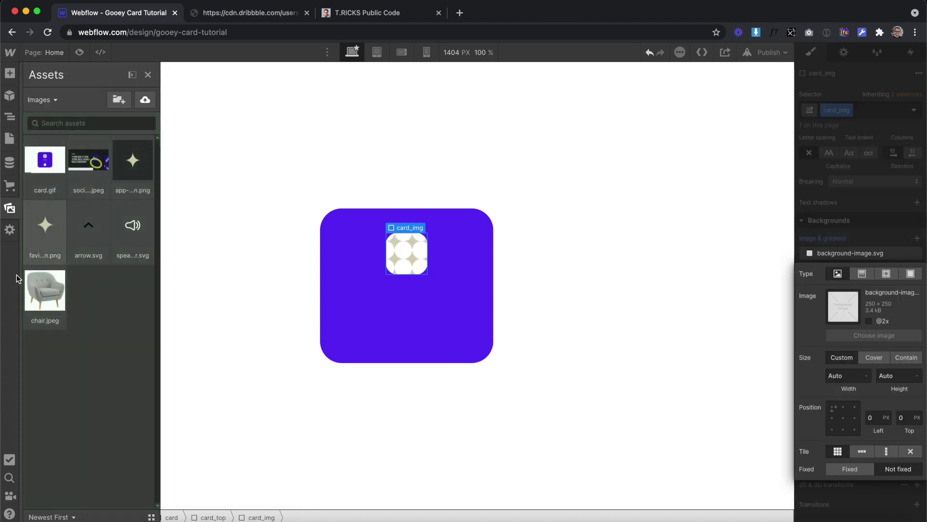
pyautogui.click(45, 289)
pyautogui.click(843, 417)
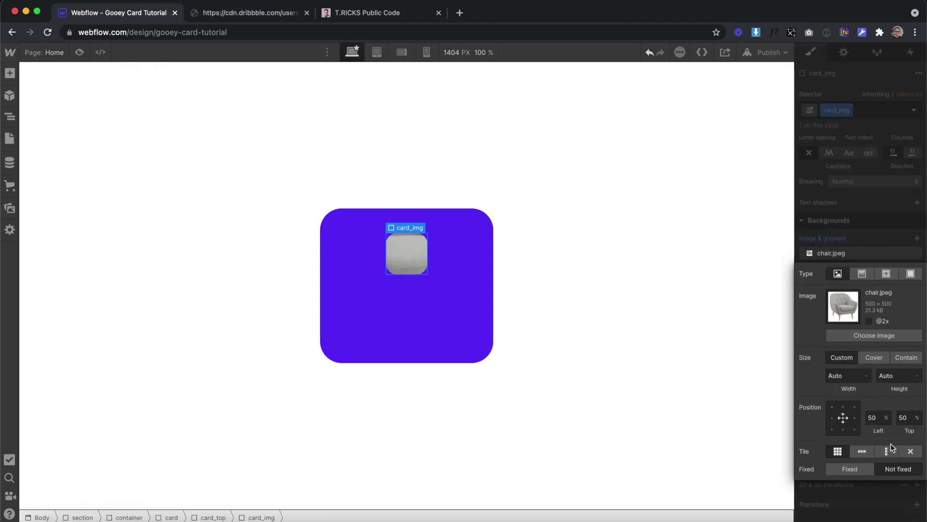
pyautogui.click(917, 451)
pyautogui.click(847, 381)
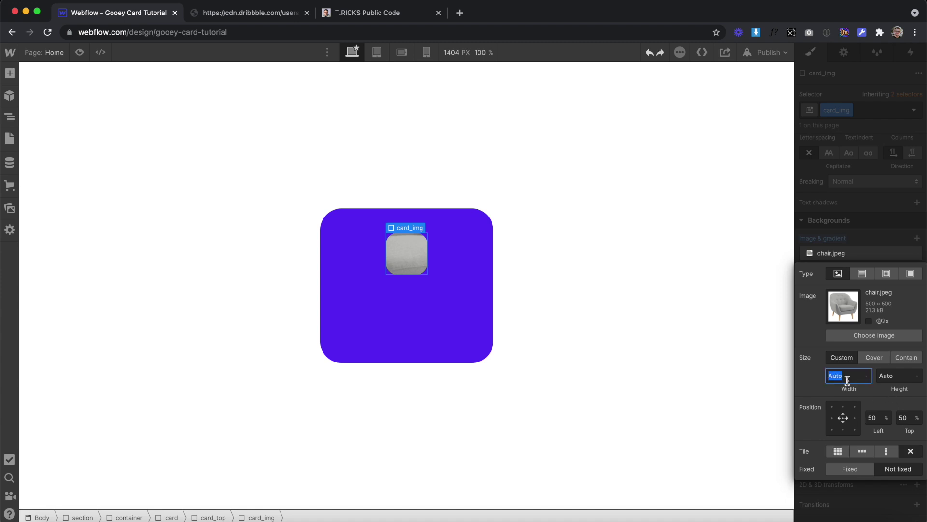
pyautogui.write('60')
pyautogui.press('Return')
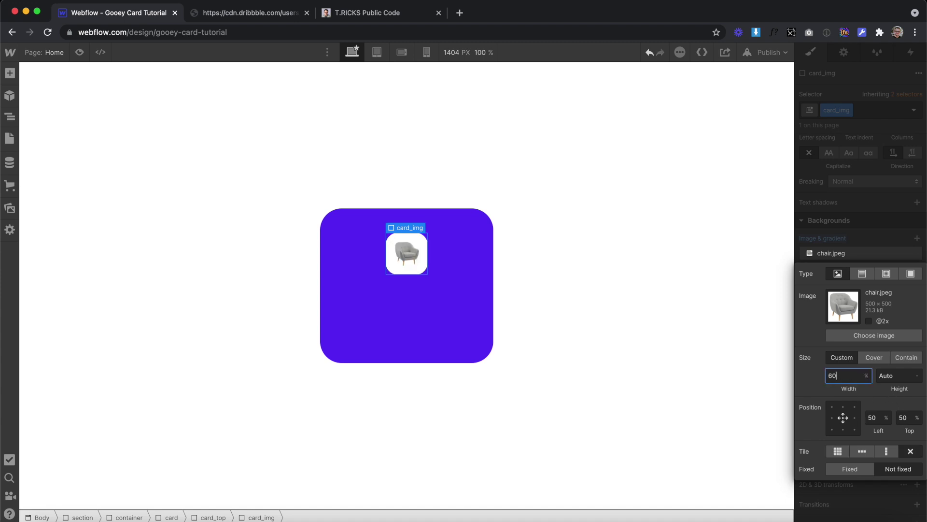
# Step: Give card_img a bottom margin of 2.08em
pyautogui.scroll(10, 863, 303)
pyautogui.click(860, 304)
pyautogui.write('2.0')
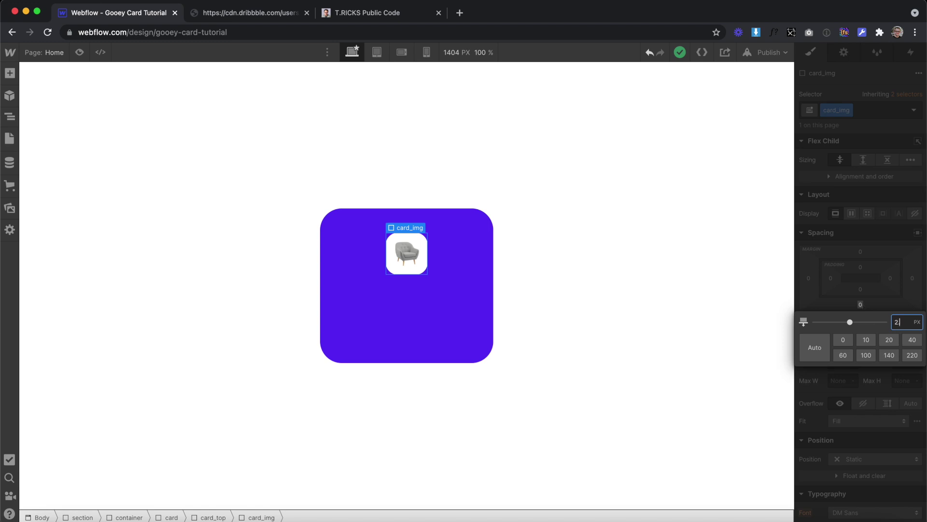
pyautogui.press('Return')
# Step: Add an H3 heading below the chair image in card_top and change its text to "Un sillón"
pyautogui.press('a')
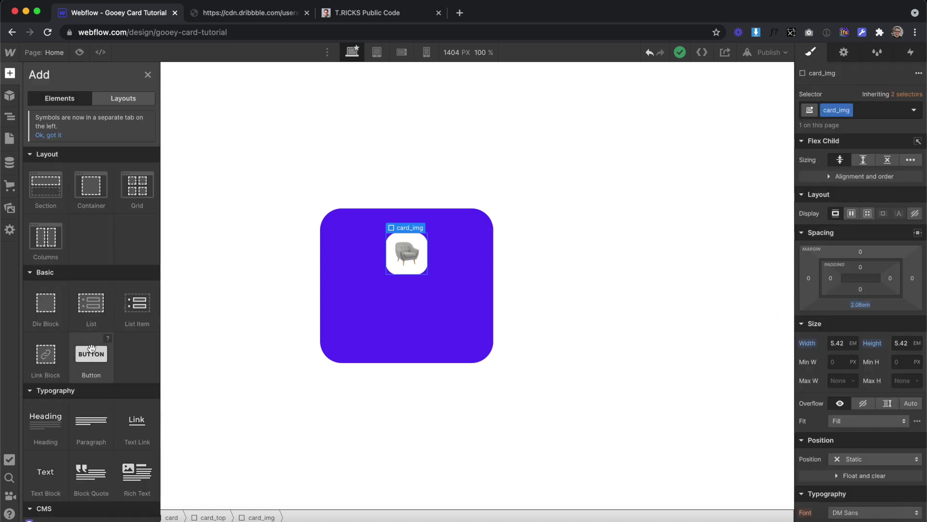
pyautogui.moveTo(34, 427); pyautogui.dragTo(467, 283)
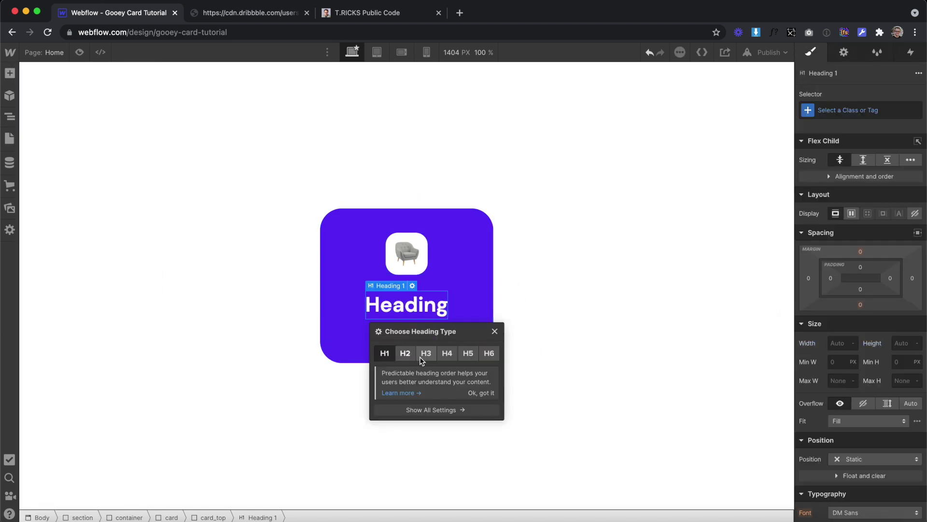
pyautogui.click(431, 355)
pyautogui.doubleClick(381, 302)
pyautogui.moveTo(382, 300); pyautogui.dragTo(433, 302)
pyautogui.write('Un sillón')
pyautogui.click(449, 342)
# Step: Add a div block below the heading in card_top and give it the new class speaker
pyautogui.press('a')
pyautogui.moveTo(44, 318); pyautogui.dragTo(408, 338)
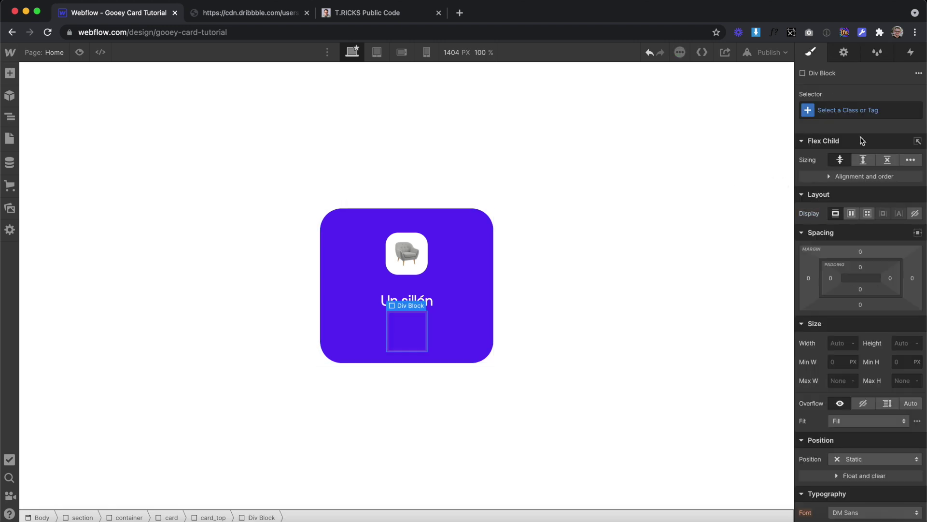
pyautogui.click(841, 110)
pyautogui.write('speaker')
pyautogui.press('Return')
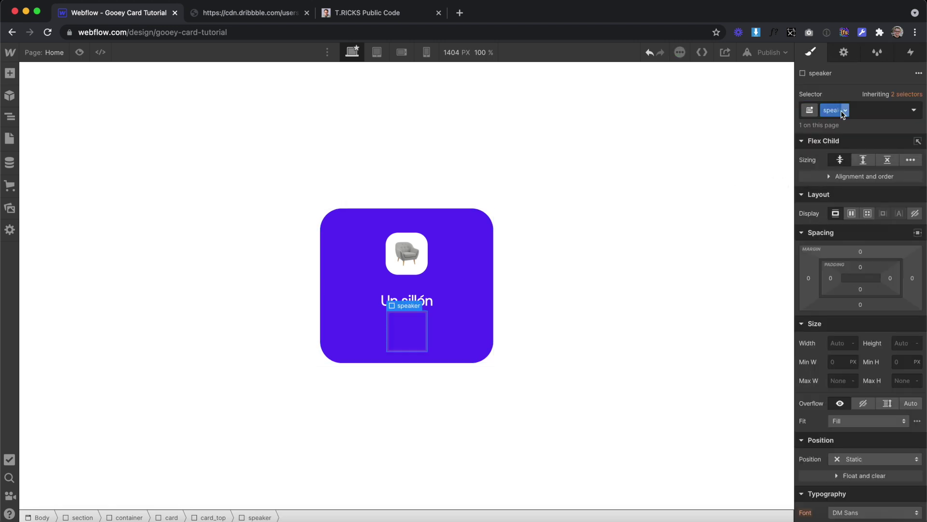
# Step: Give the speaker div a top padding of 0.05em and a bottom padding of 2.97em
pyautogui.click(861, 267)
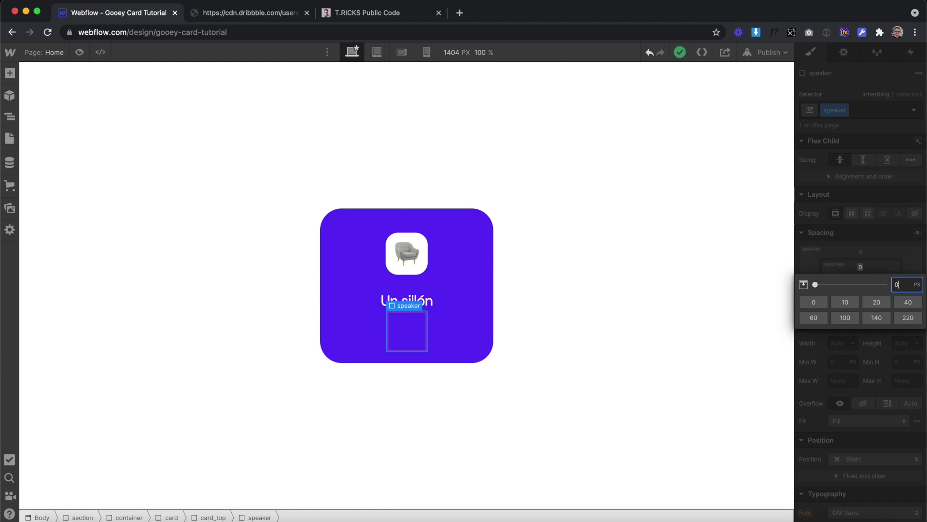
pyautogui.press('Return')
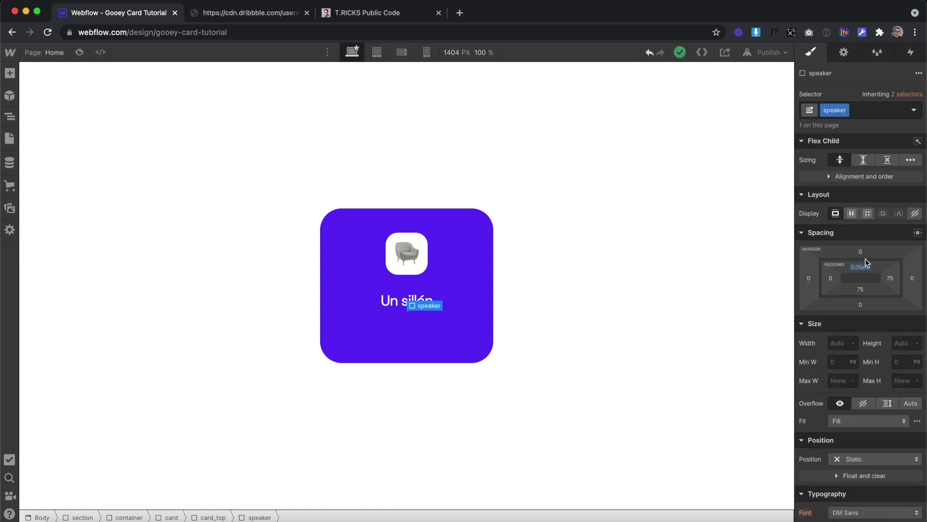
pyautogui.click(860, 290)
pyautogui.write('2.9')
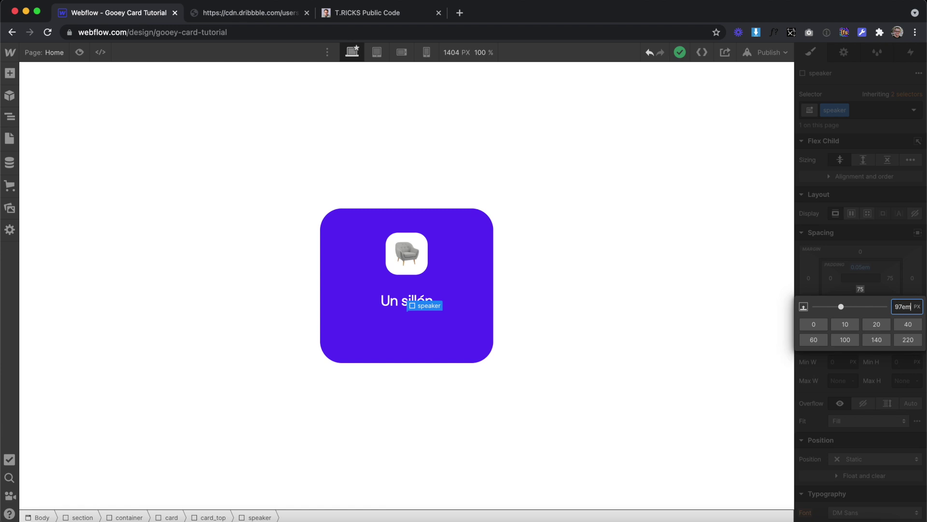
pyautogui.press('Return')
# Step: Place the speaker icon image from the site's assets inside the speaker div and give it the new class speaker_icon
pyautogui.click(9, 207)
pyautogui.moveTo(133, 225); pyautogui.dragTo(406, 324)
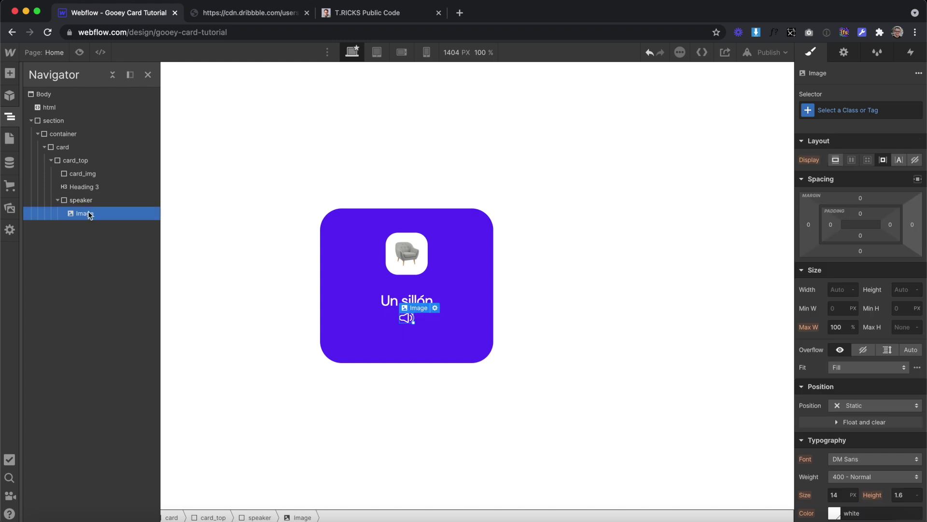
pyautogui.click(874, 118)
pyautogui.write('speaker_icon')
pyautogui.press('Return')
# Step: Set speaker_icon's width to 1.33em and its right margin to 0.89em
pyautogui.click(840, 288)
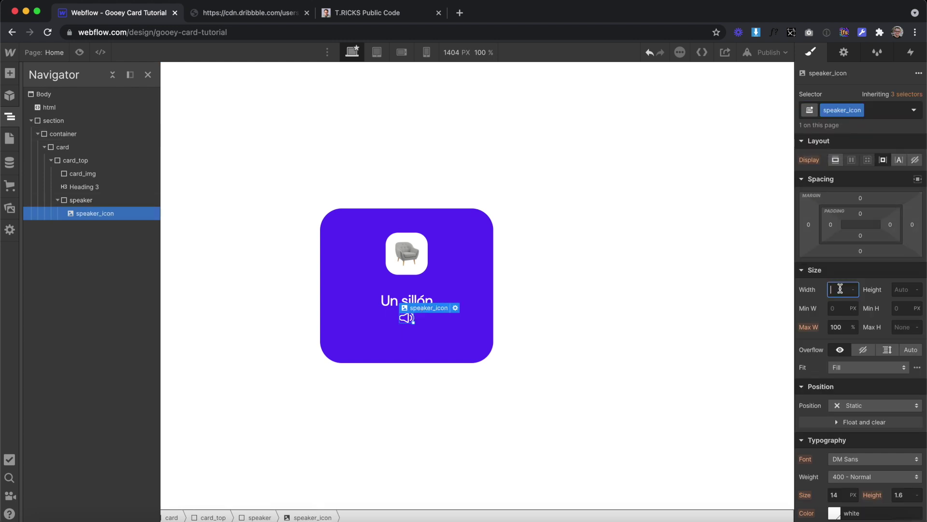
pyautogui.write('1.33em')
pyautogui.click(912, 225)
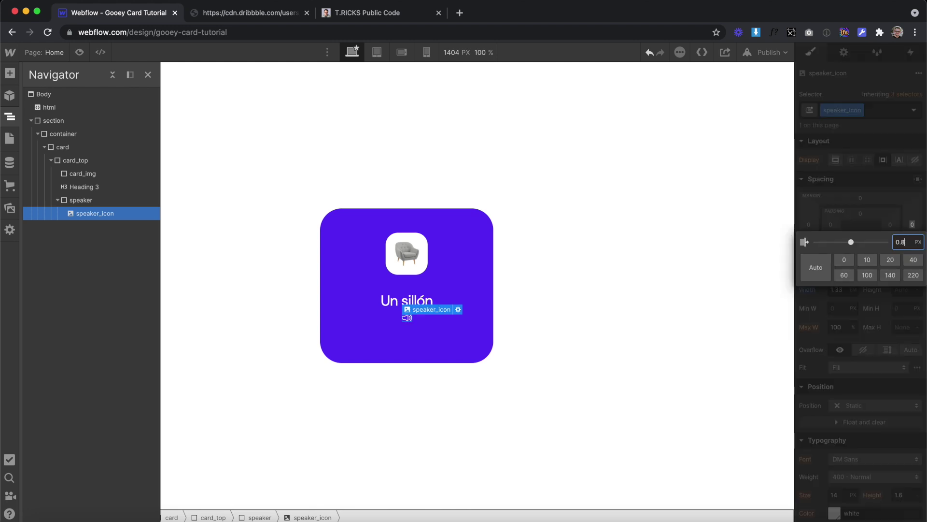
pyautogui.write('89em')
pyautogui.press('Return')
# Step: Lower speaker_icon's opacity to 40%
pyautogui.scroll(-10, 840, 345)
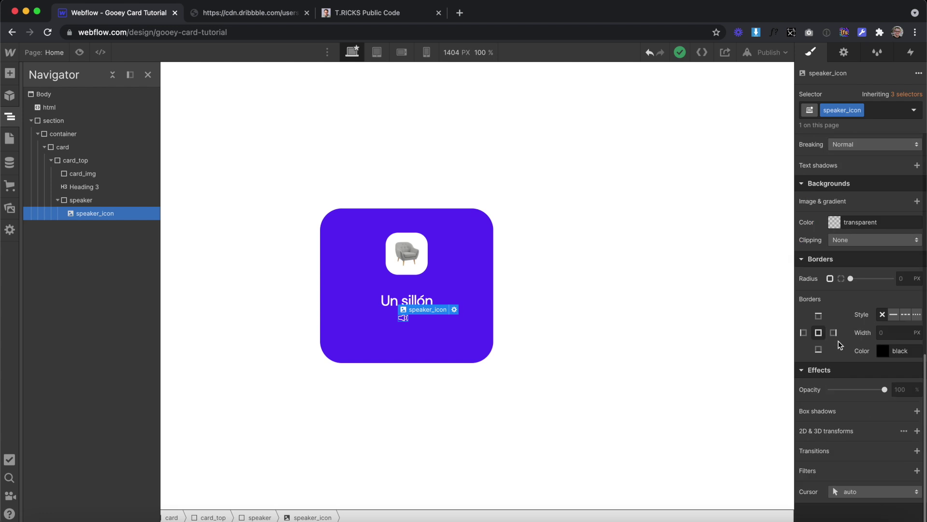
pyautogui.click(900, 389)
pyautogui.write('40')
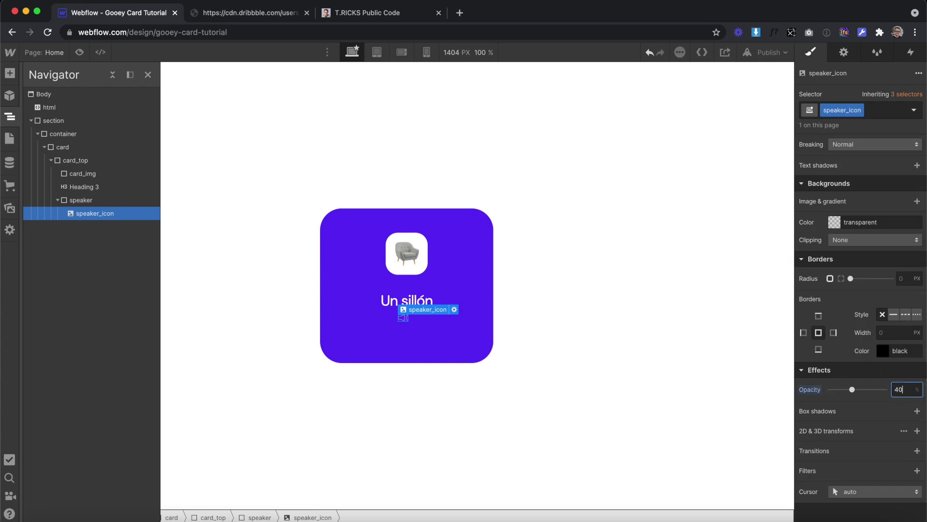
# Step: Add a paragraph after the icon inside the speaker div and give it the new class speaker_text
pyautogui.click(10, 73)
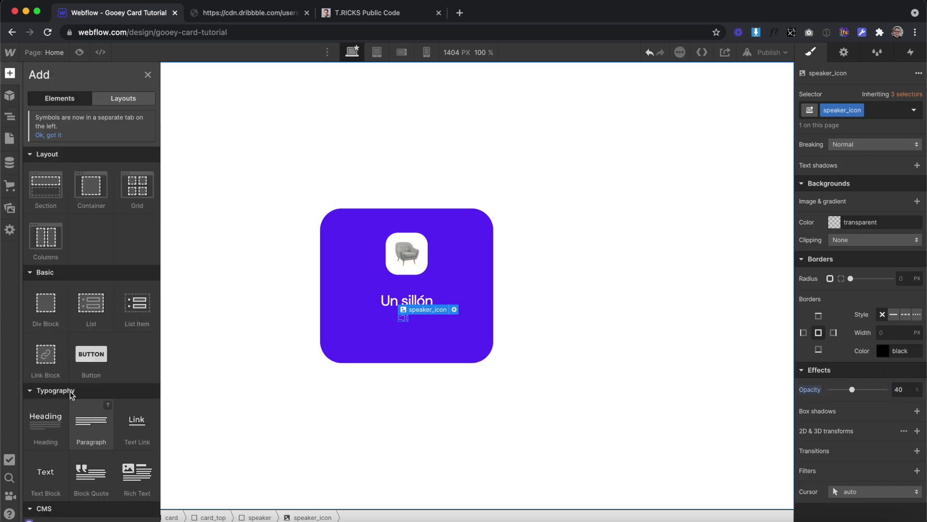
pyautogui.moveTo(74, 418); pyautogui.dragTo(408, 317)
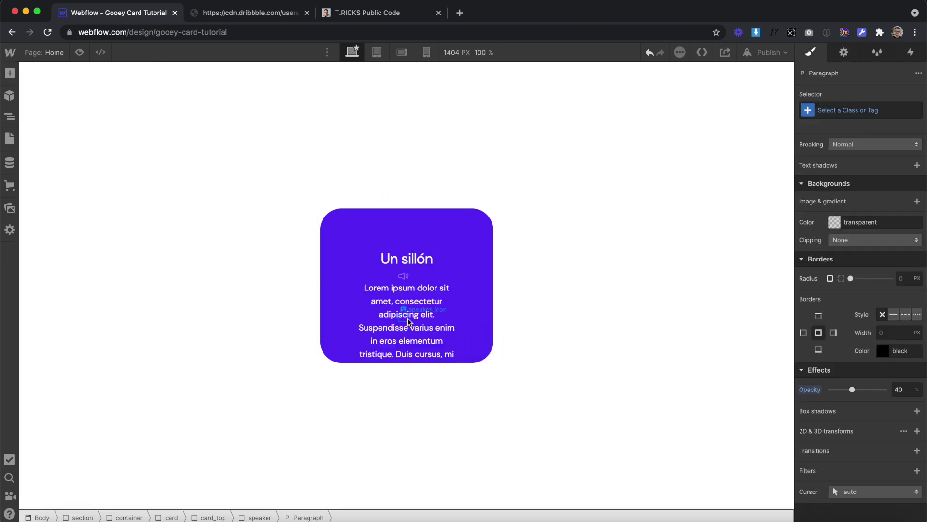
pyautogui.click(854, 109)
pyautogui.write('speake')
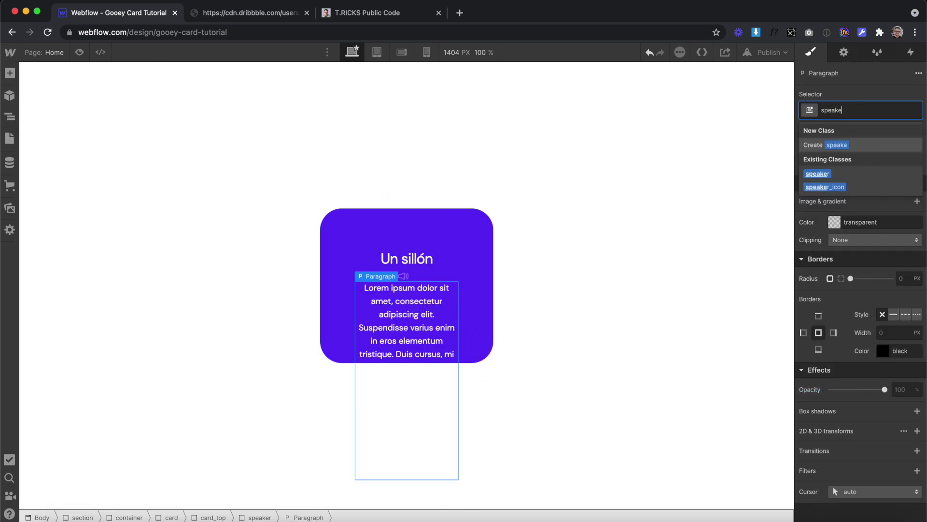
pyautogui.write('r_text')
pyautogui.press('Return')
# Step: Set speaker_text's opacity to 70%
pyautogui.click(896, 389)
pyautogui.write('70')
pyautogui.press('Return')
# Step: Replace the placeholder paragraph text in speaker_text with "see-yohn"
pyautogui.doubleClick(364, 288)
pyautogui.moveTo(364, 287); pyautogui.dragTo(438, 474)
pyautogui.write('sen-yohn')
pyautogui.press('Escape')
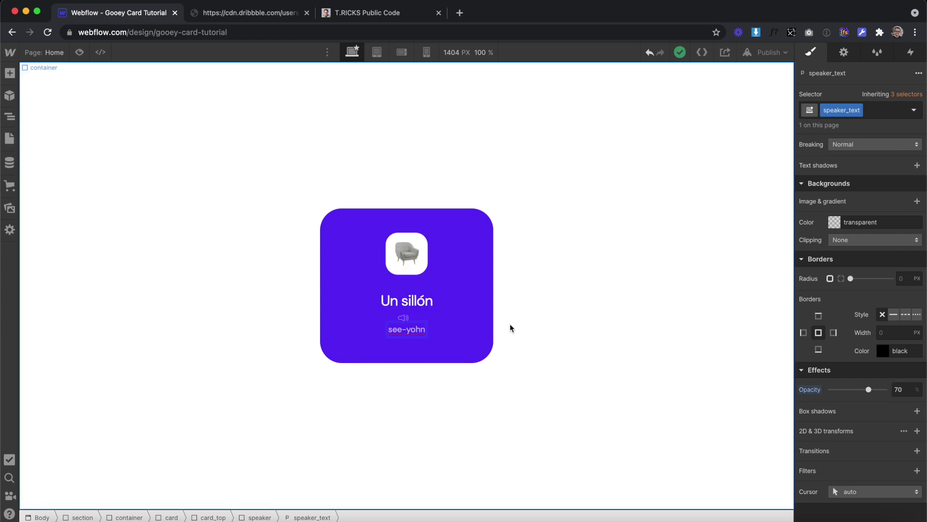
pyautogui.click(512, 325)
# Step: Make the speaker div a horizontal flex layout with its icon and text centered
pyautogui.click(398, 328)
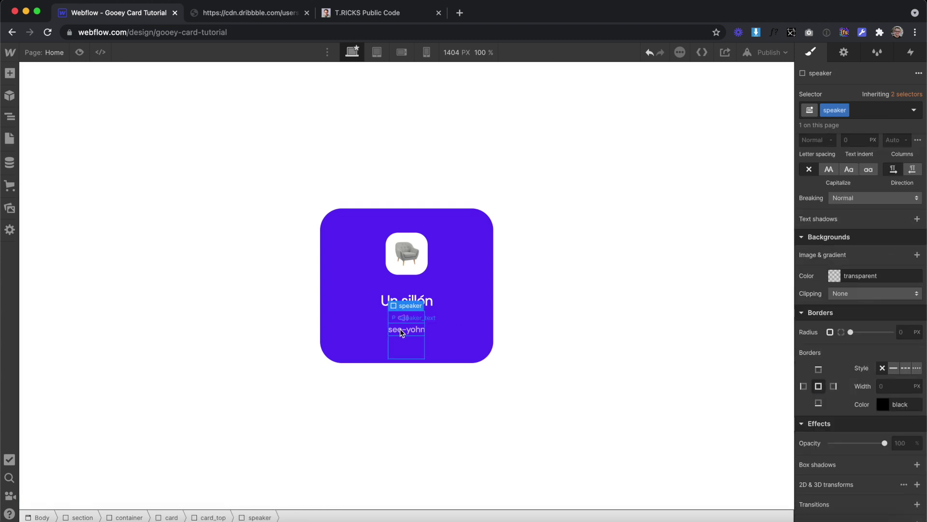
pyautogui.scroll(5, 840, 251)
pyautogui.click(851, 213)
pyautogui.click(856, 253)
pyautogui.click(197, 176)
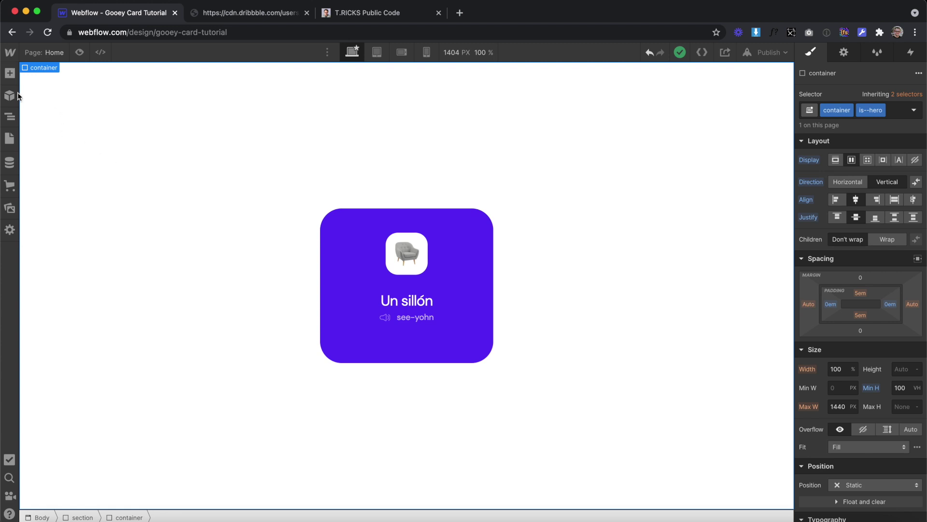
# Step: Add a link block below the speaker div in card_top and give it the new class card_button
pyautogui.click(9, 73)
pyautogui.moveTo(45, 302); pyautogui.dragTo(442, 367)
pyautogui.click(838, 110)
pyautogui.write('c')
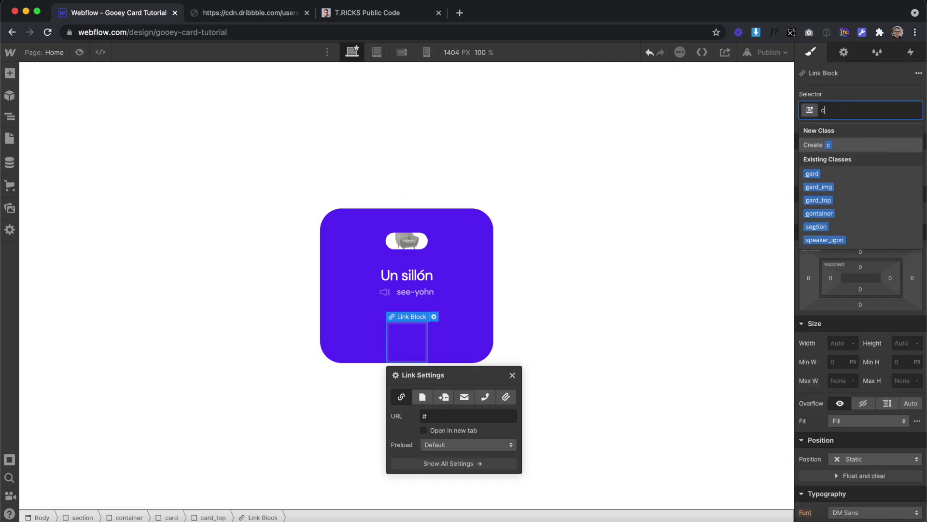
pyautogui.write('ard_button')
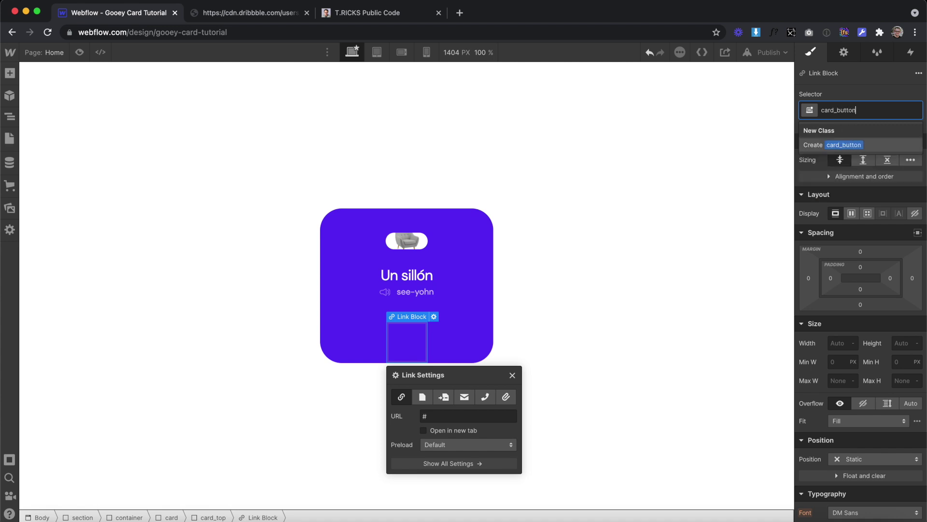
pyautogui.press('Return')
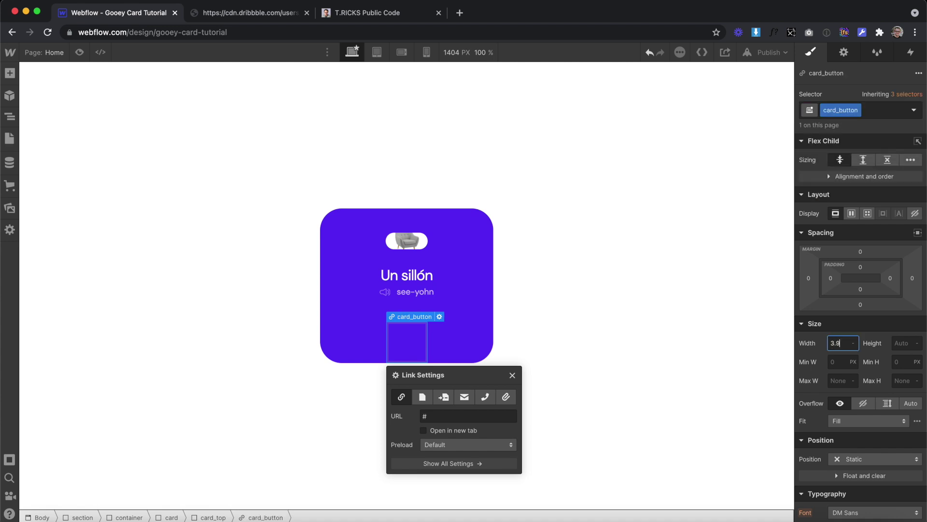
# Step: Set card_button's width and height to 3.96em each
pyautogui.write('3.96')
pyautogui.press('Return')
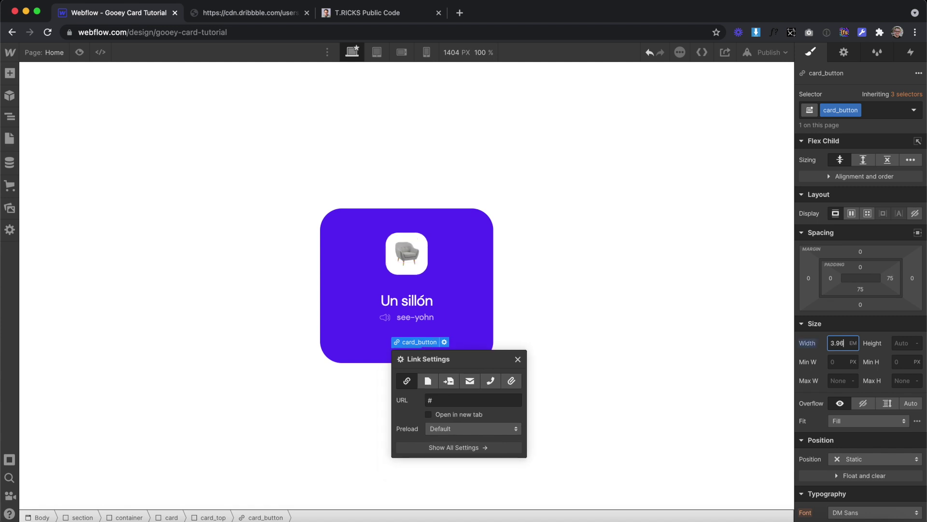
pyautogui.click(897, 342)
pyautogui.write('3.96em')
pyautogui.press('Return')
# Step: Round card_button's corners with a 1.41em radius and give it the white swatch as background color
pyautogui.scroll(-10, 869, 290)
pyautogui.click(911, 275)
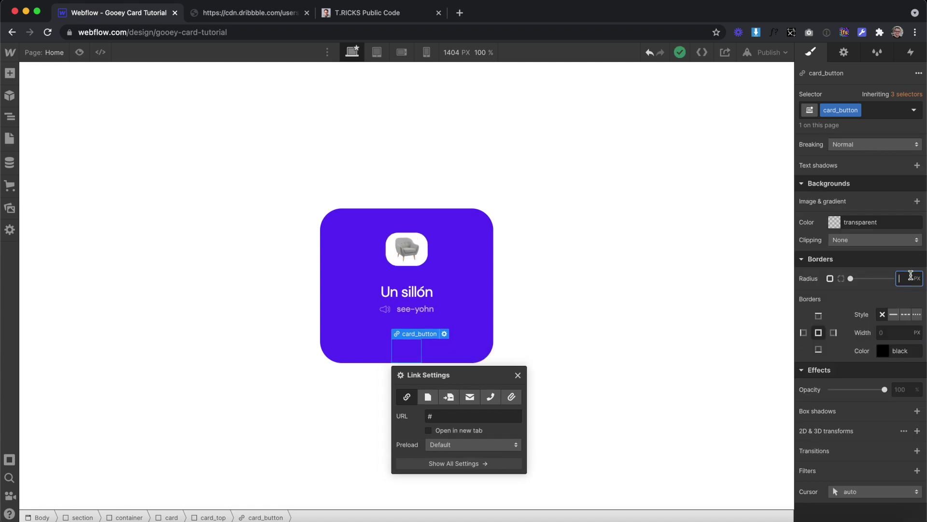
pyautogui.write('1.41em')
pyautogui.press('Return')
pyautogui.click(835, 222)
pyautogui.click(836, 387)
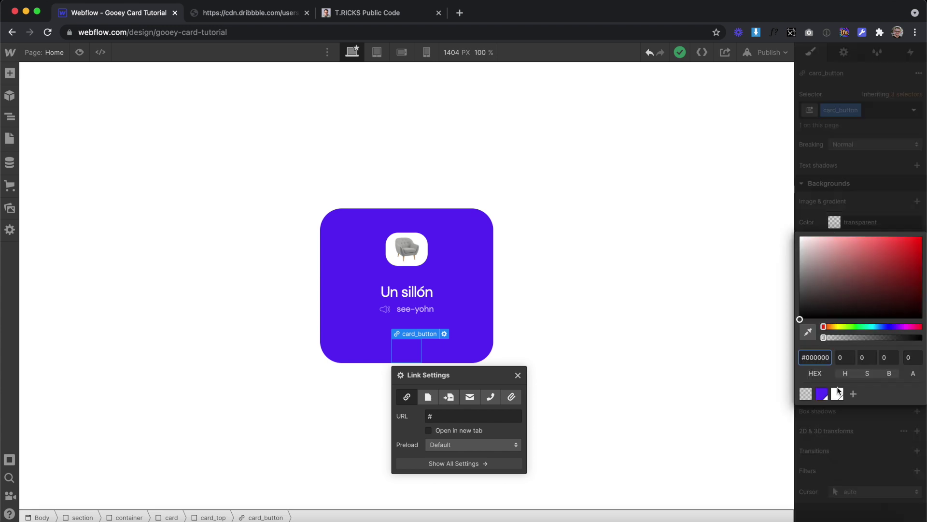
pyautogui.click(870, 461)
# Step: Add an outside box shadow to card_button: angle 180°, distance 4 px, blur 20 px, black at 12% opacity
pyautogui.click(917, 410)
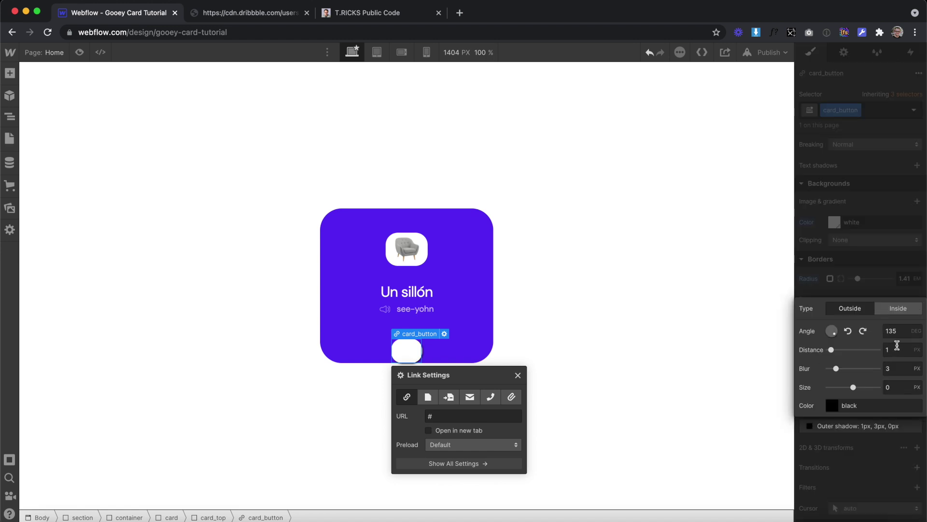
pyautogui.click(834, 339)
pyautogui.click(893, 331)
pyautogui.write('180')
pyautogui.press('Tab')
pyautogui.write('4')
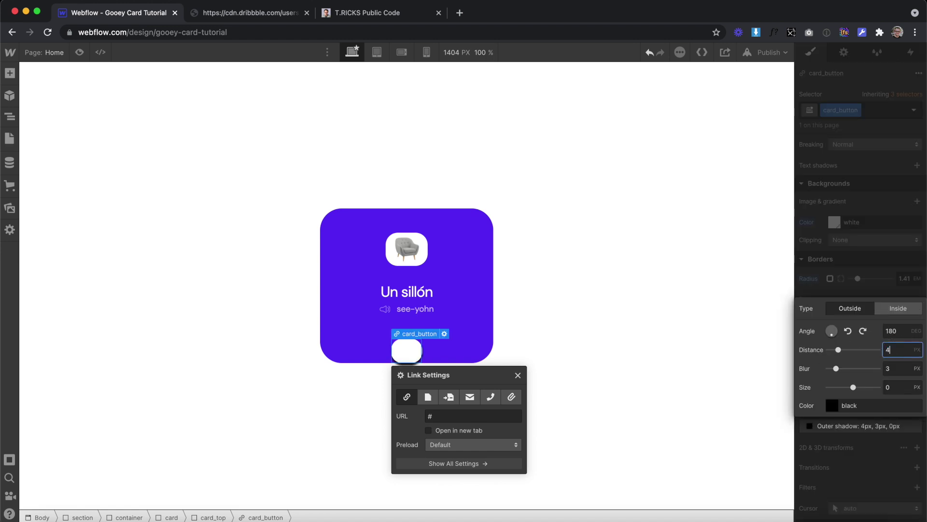
pyautogui.click(903, 366)
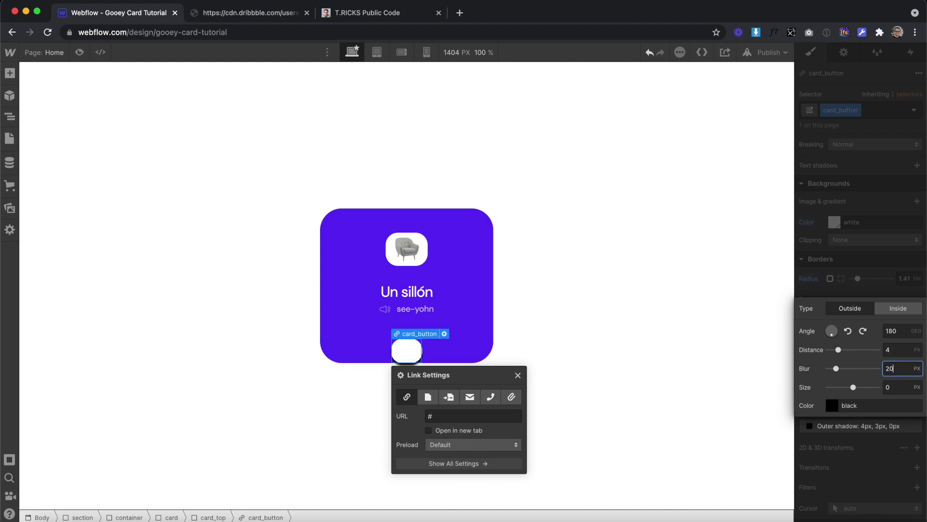
pyautogui.click(799, 400)
pyautogui.click(912, 347)
pyautogui.write('12')
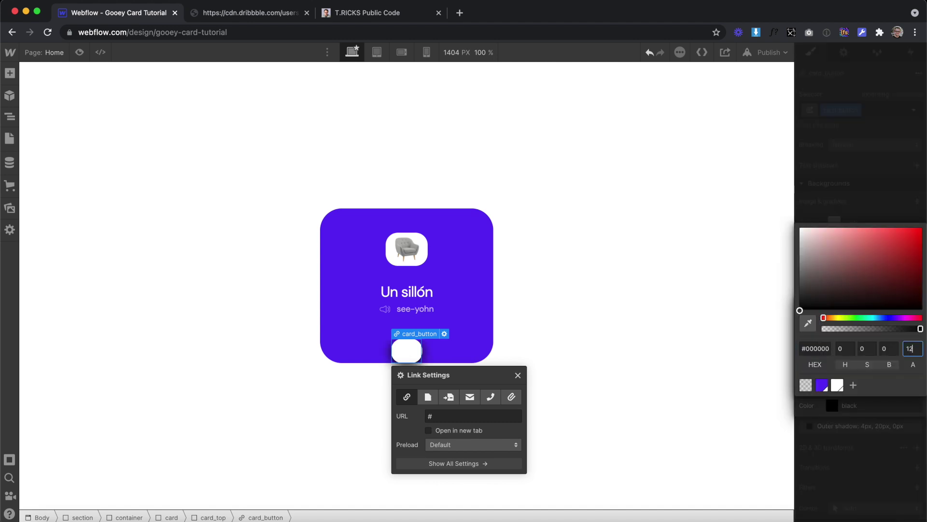
pyautogui.click(845, 157)
# Step: Set the flex child sizing of card_img, card_button and the speaker div so that they neither shrink nor grow
pyautogui.click(406, 254)
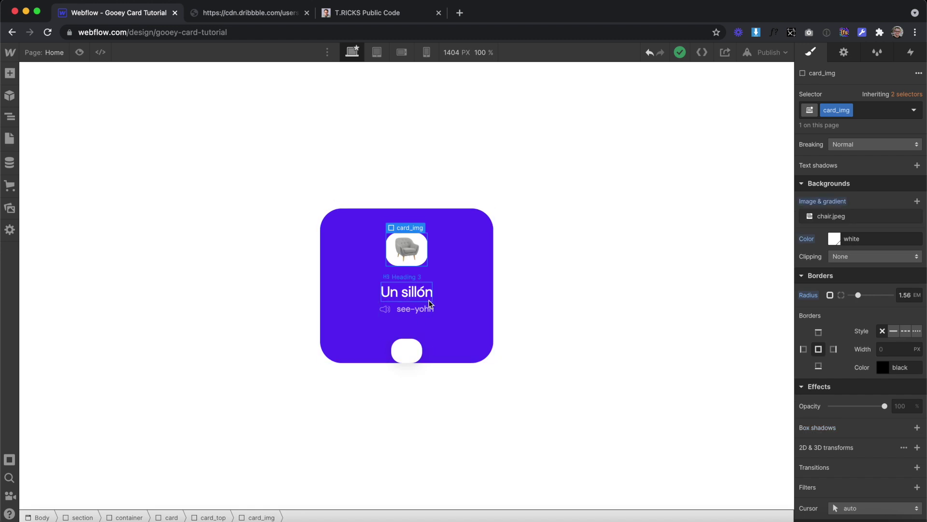
pyautogui.click(408, 350)
pyautogui.click(418, 259)
pyautogui.scroll(5, 868, 232)
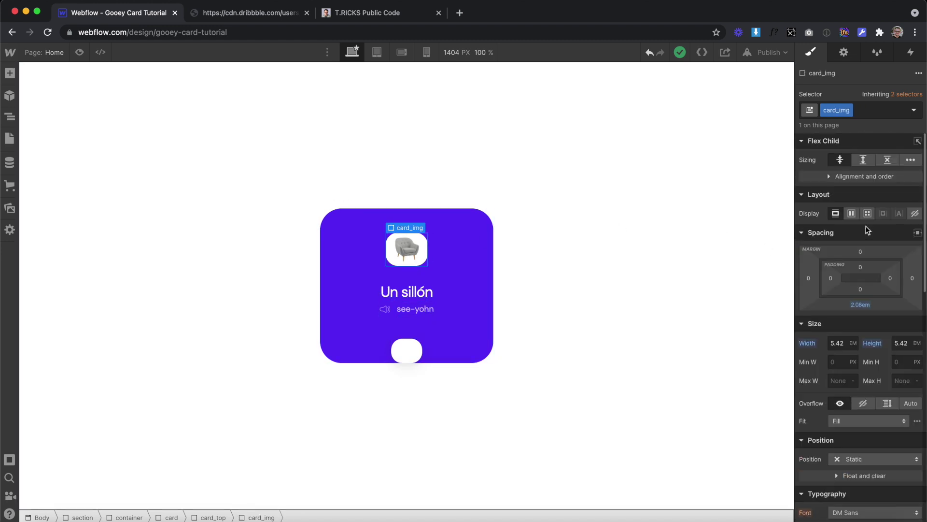
pyautogui.click(887, 163)
pyautogui.click(410, 355)
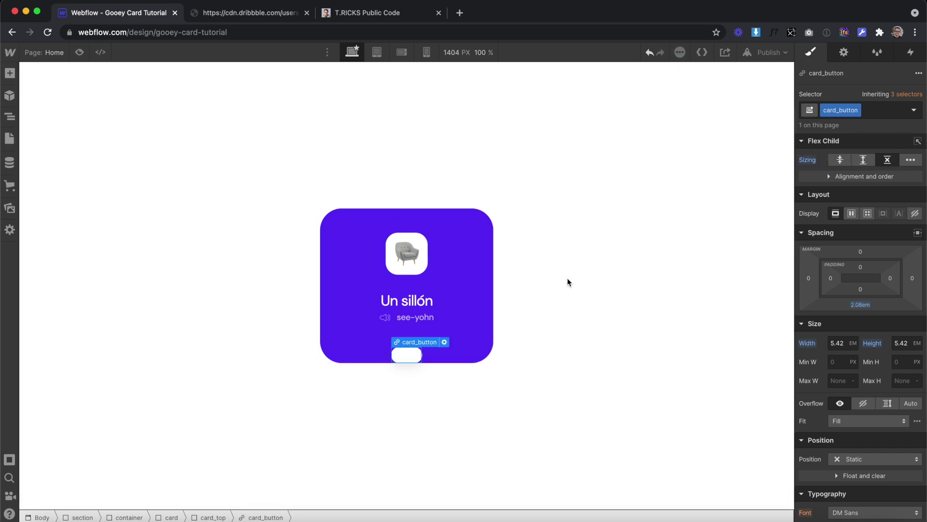
pyautogui.click(892, 160)
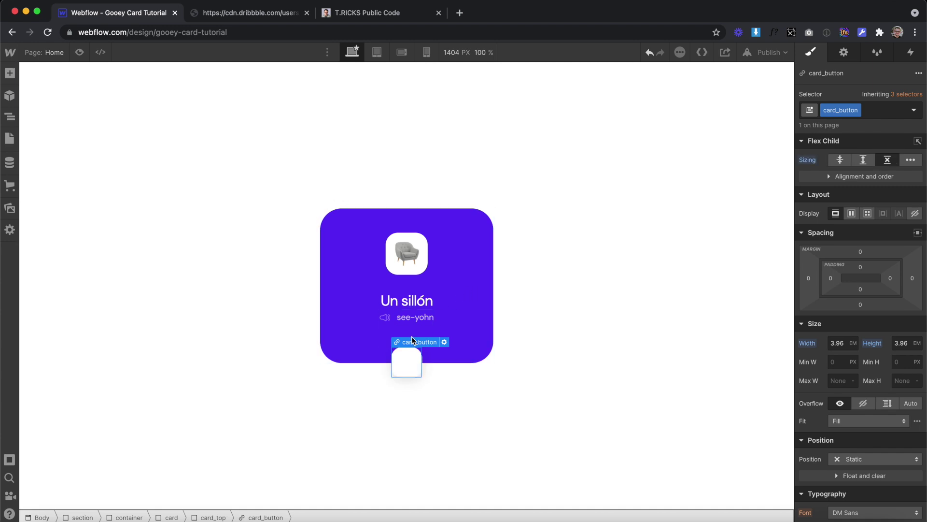
pyautogui.click(420, 328)
pyautogui.click(887, 160)
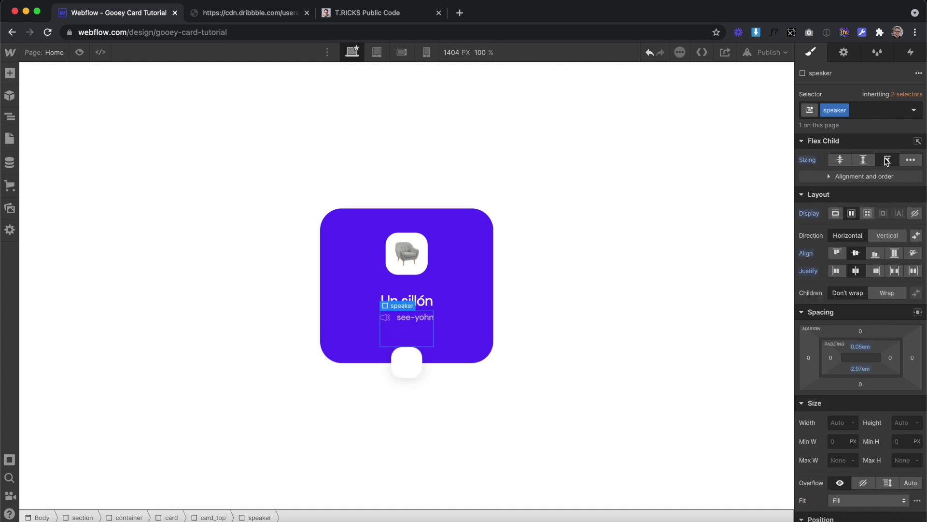
# Step: Place arrow.svg inside card_button as an image with the new class card_arrow and a width of 0.89em
pyautogui.click(406, 362)
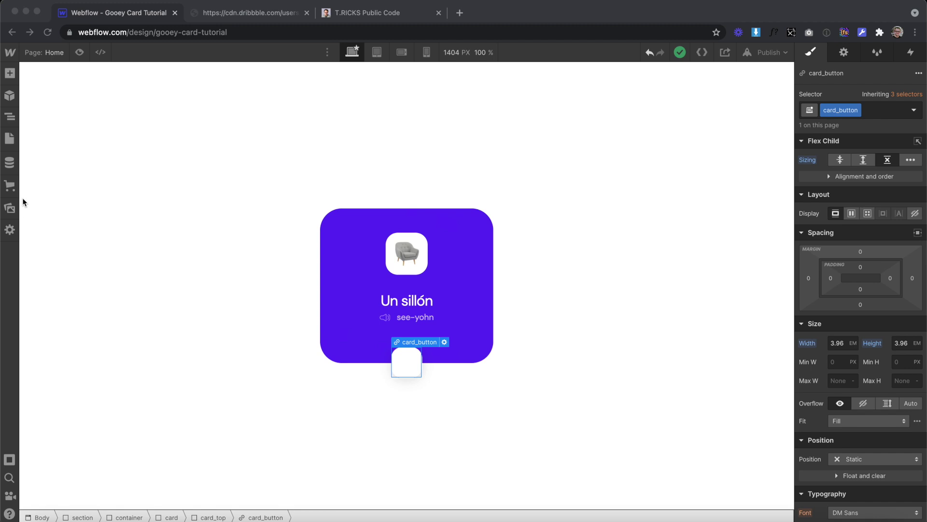
pyautogui.click(10, 207)
pyautogui.click(9, 207)
pyautogui.moveTo(93, 238); pyautogui.dragTo(436, 393)
pyautogui.click(850, 110)
pyautogui.write('card_arrow')
pyautogui.press('Return')
pyautogui.click(835, 290)
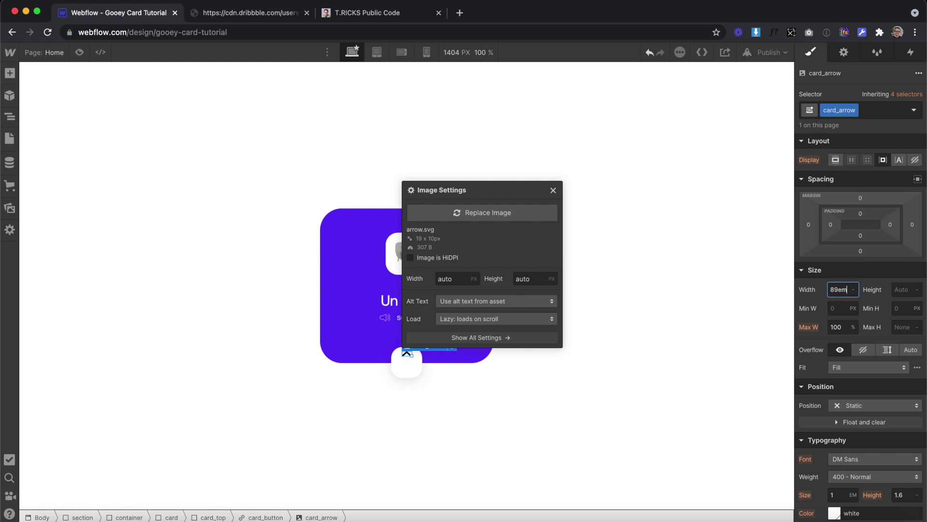
pyautogui.press('Escape')
# Step: Make card_button a horizontal flex layout with the arrow centered in both directions
pyautogui.click(852, 213)
pyautogui.click(856, 253)
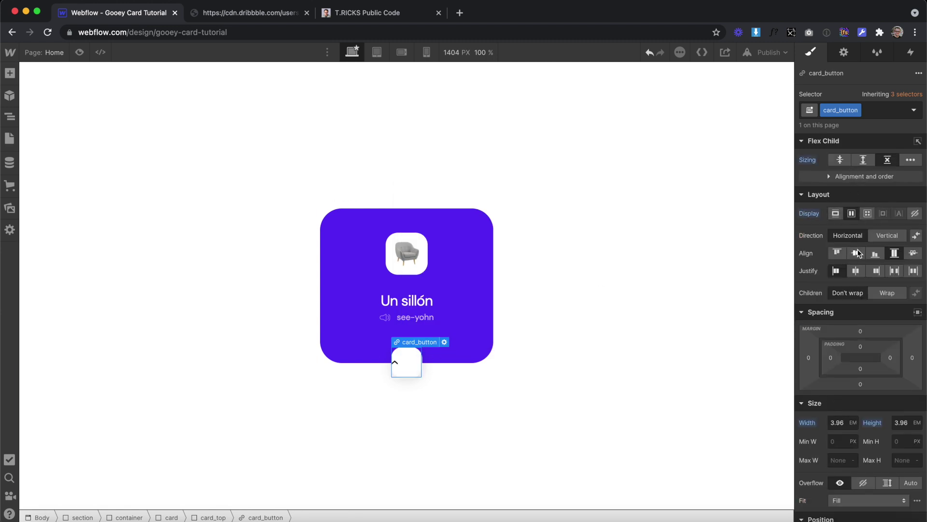
pyautogui.click(857, 272)
# Step: Duplicate the card_top block and give the copy a duplicated class named card_bottom
pyautogui.press('Escape')
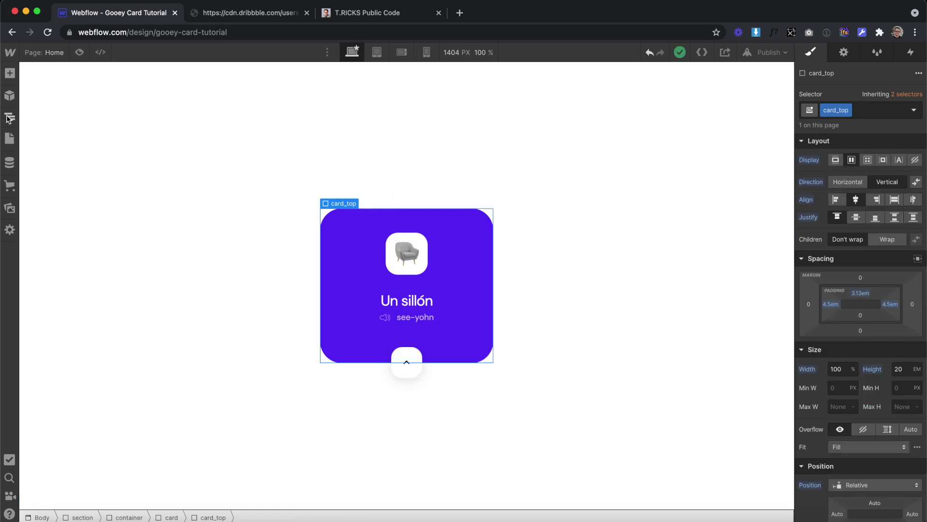
pyautogui.click(9, 117)
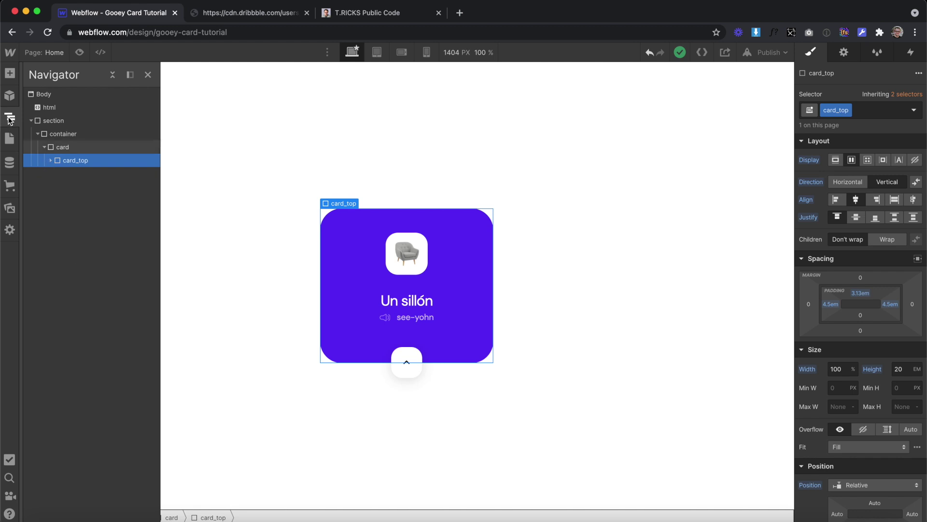
pyautogui.click(9, 117)
pyautogui.rightClick(342, 202)
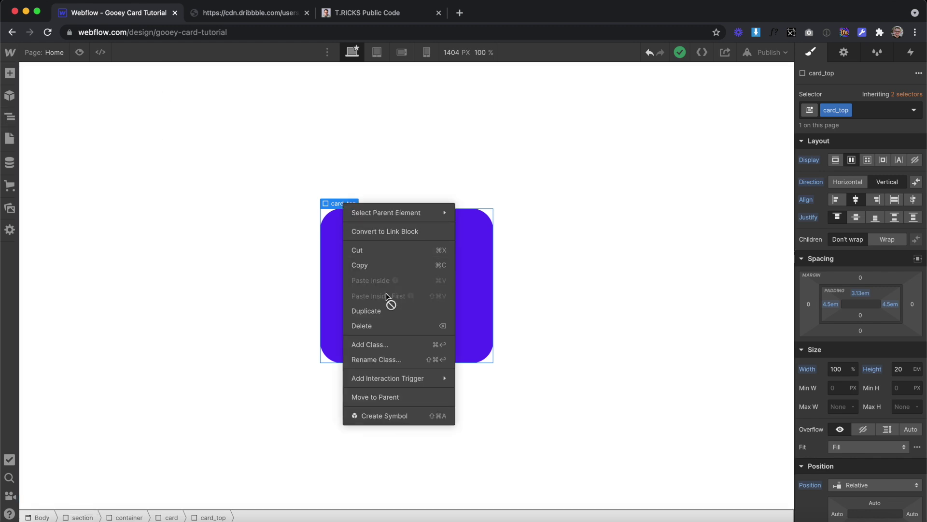
pyautogui.click(381, 310)
pyautogui.click(847, 110)
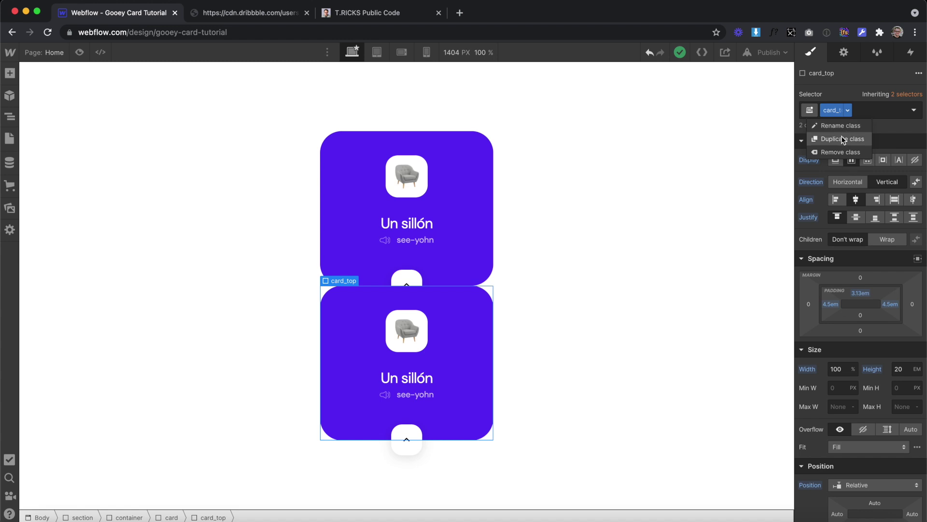
pyautogui.click(841, 138)
pyautogui.write('card_bot')
pyautogui.press('Return')
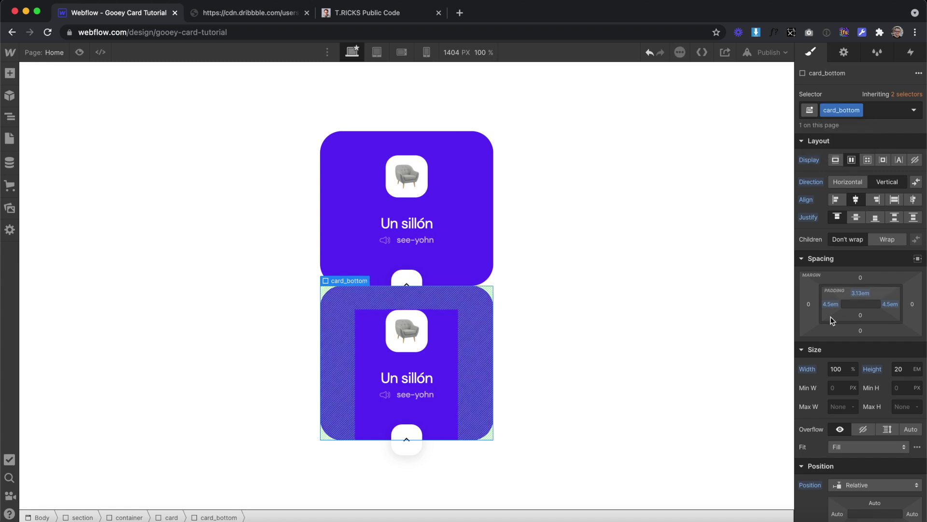
# Step: Set card_bottom's z-index to 3 and its height to 9.79em
pyautogui.scroll(-6, 914, 259)
pyautogui.click(905, 273)
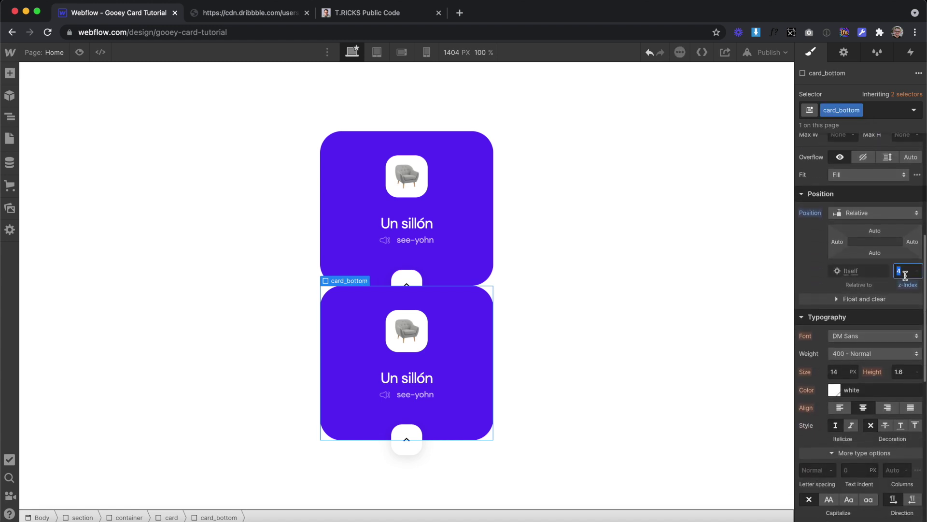
pyautogui.write('3')
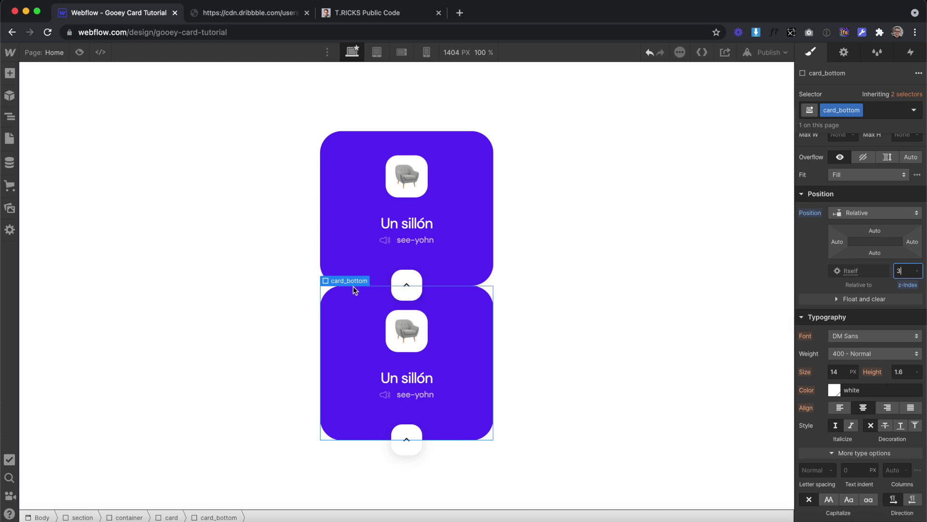
pyautogui.scroll(6, 870, 239)
pyautogui.click(906, 370)
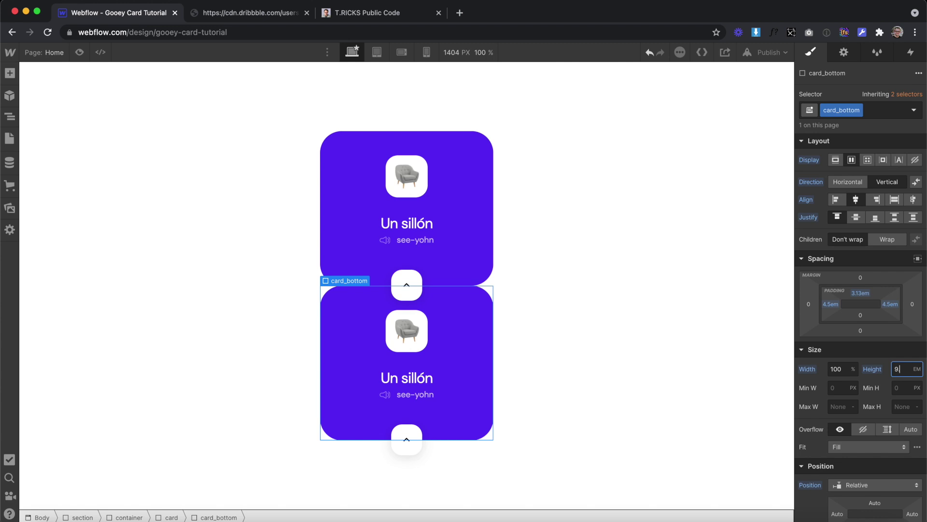
pyautogui.write('9.79')
# Step: Give card_bottom 1.2em top and bottom padding and 2.3em side padding, and justify its content to the center
pyautogui.click(861, 293)
pyautogui.write('1.2')
pyautogui.press('Return')
pyautogui.click(831, 304)
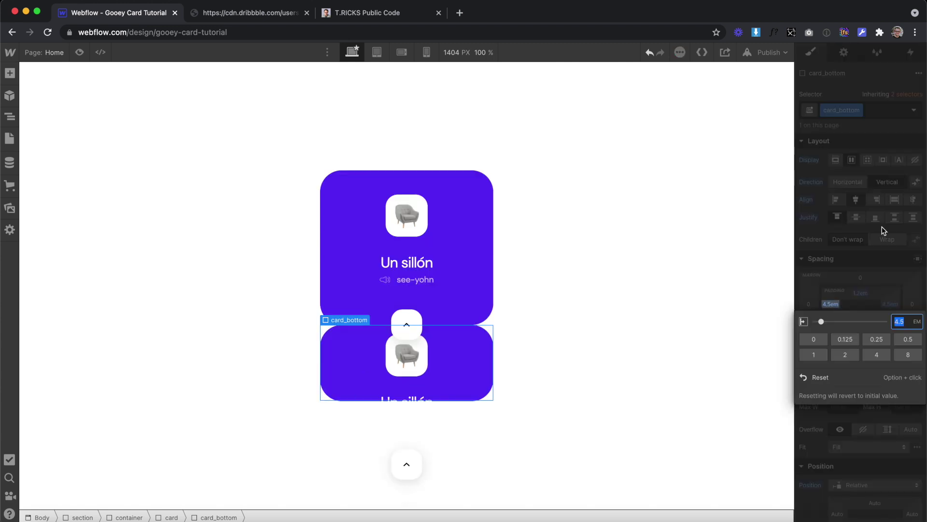
pyautogui.write('2.3')
pyautogui.press('Return')
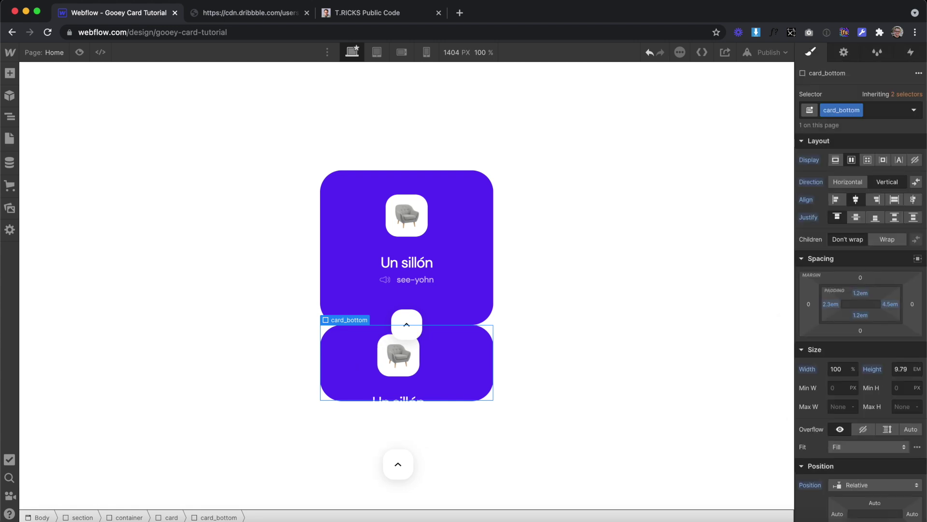
pyautogui.click(890, 303)
pyautogui.write('2.3')
pyautogui.press('Return')
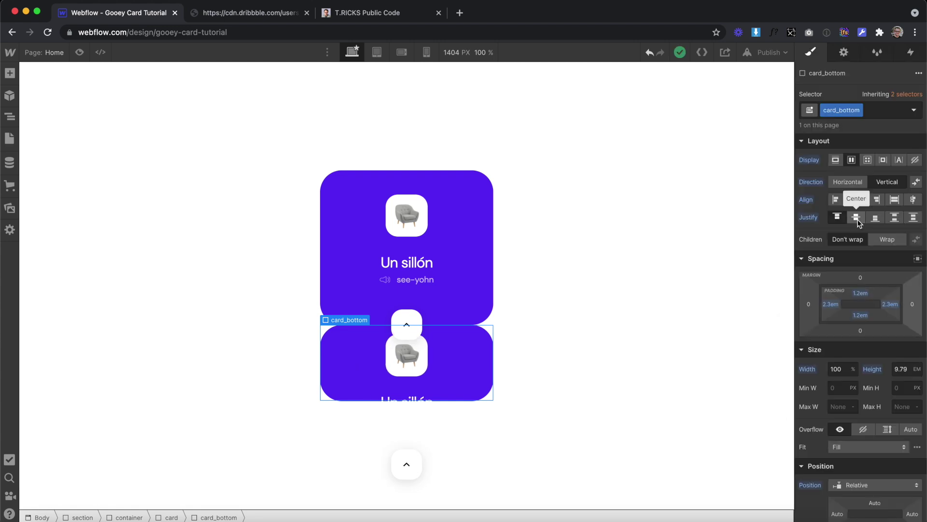
pyautogui.click(856, 217)
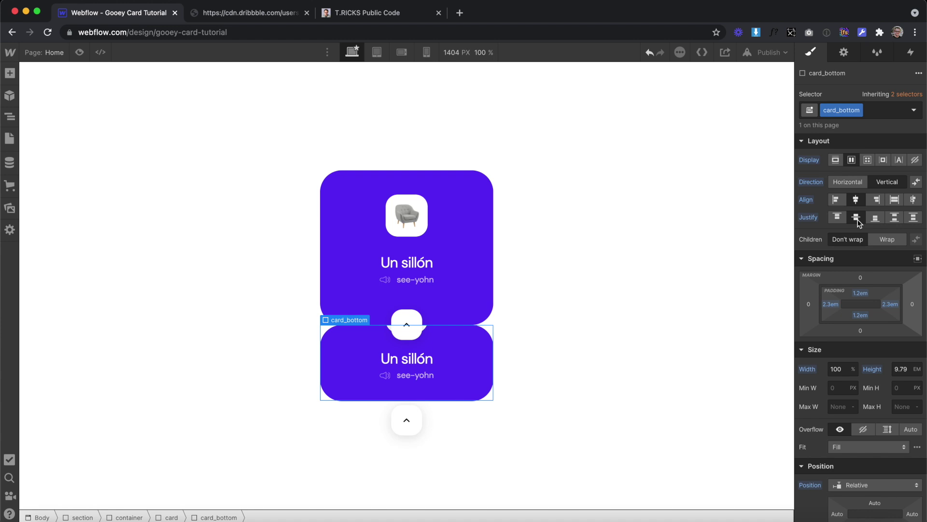
# Step: Delete the chair image and the arrow button from card_bottom
pyautogui.click(424, 330)
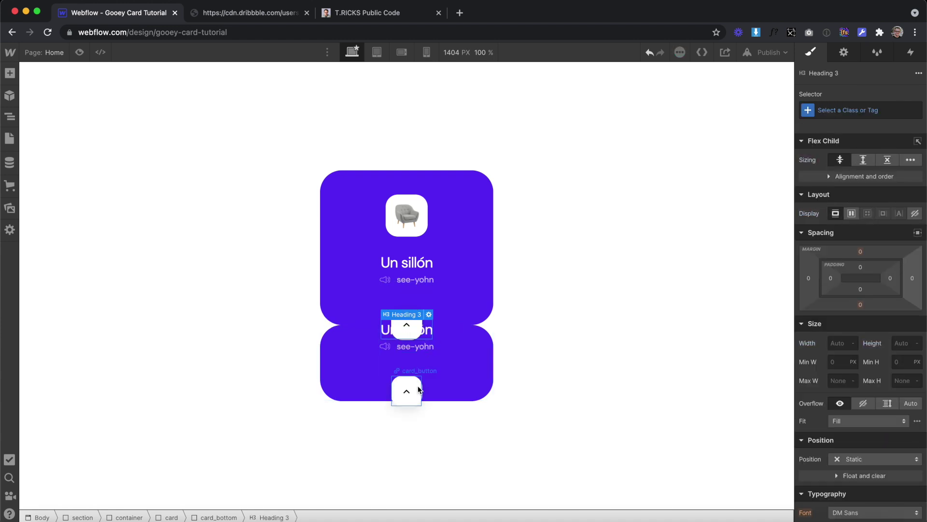
pyautogui.click(419, 389)
pyautogui.click(419, 389)
# Step: Move speaker_text out of the speaker div directly into card_bottom, and delete that speaker div
pyautogui.press('z')
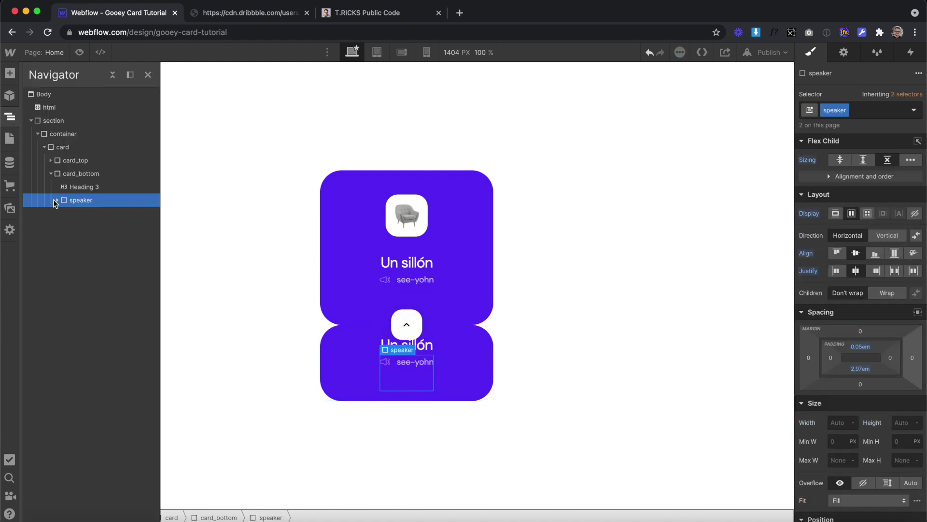
pyautogui.moveTo(99, 225)
pyautogui.mouseDown()
pyautogui.moveTo(96, 198)
pyautogui.moveTo(96, 213)
pyautogui.mouseUp()
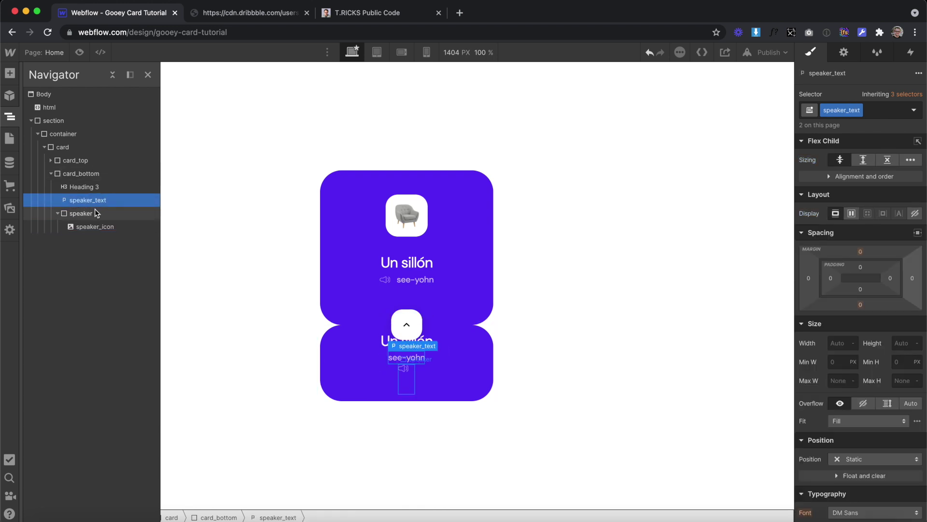
pyautogui.click(90, 211)
pyautogui.press('Delete')
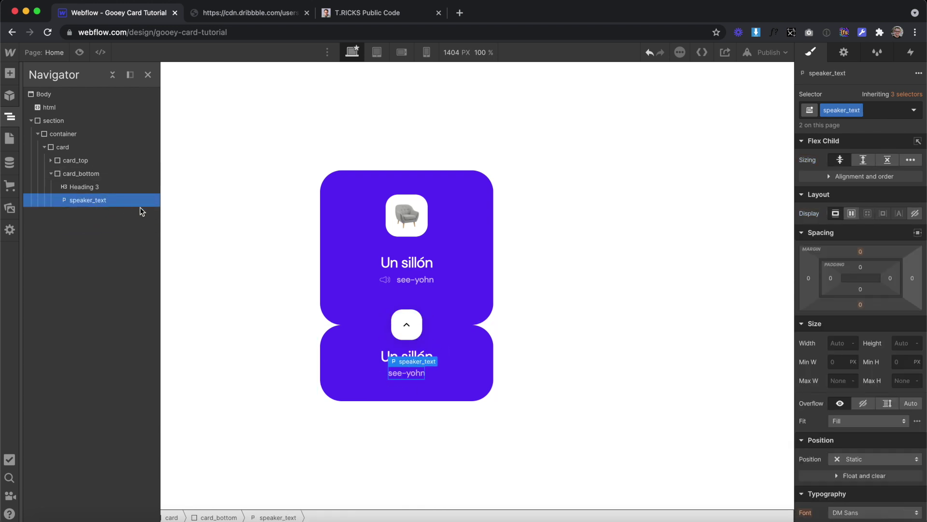
# Step: Replace the speaker_text class on card_bottom's paragraph with a new class named card_description
pyautogui.click(882, 114)
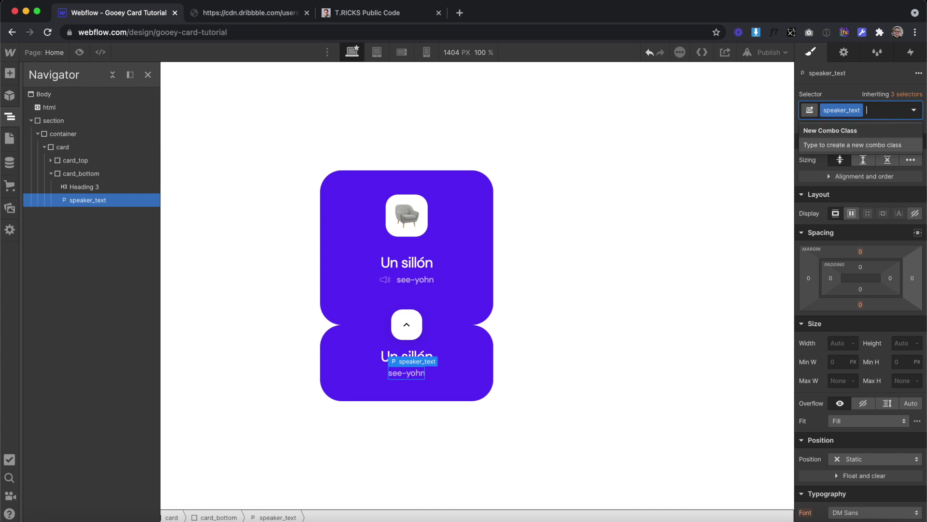
pyautogui.press('BackSpace')
pyautogui.write('card_description')
pyautogui.press('Return')
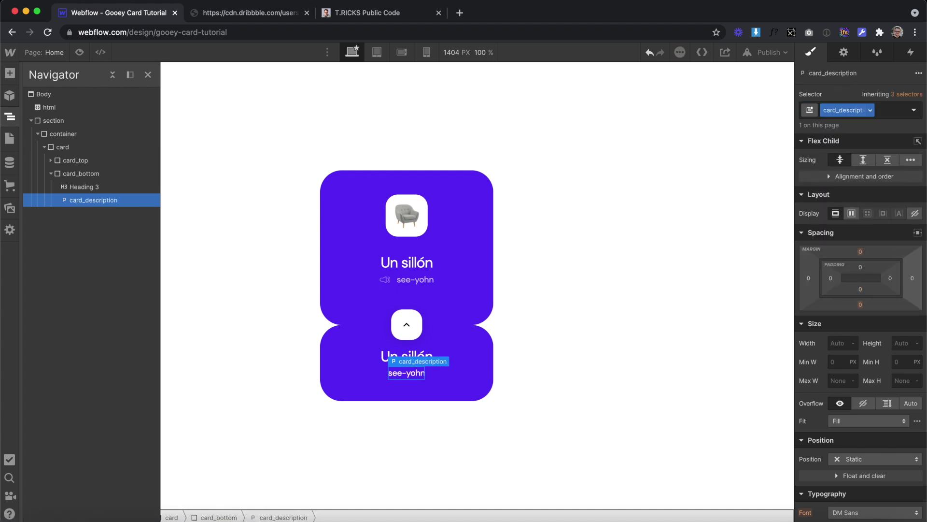
# Step: Give card_description a top margin of 0.5em and a white text color at 52% opacity
pyautogui.click(863, 248)
pyautogui.write('0.5e')
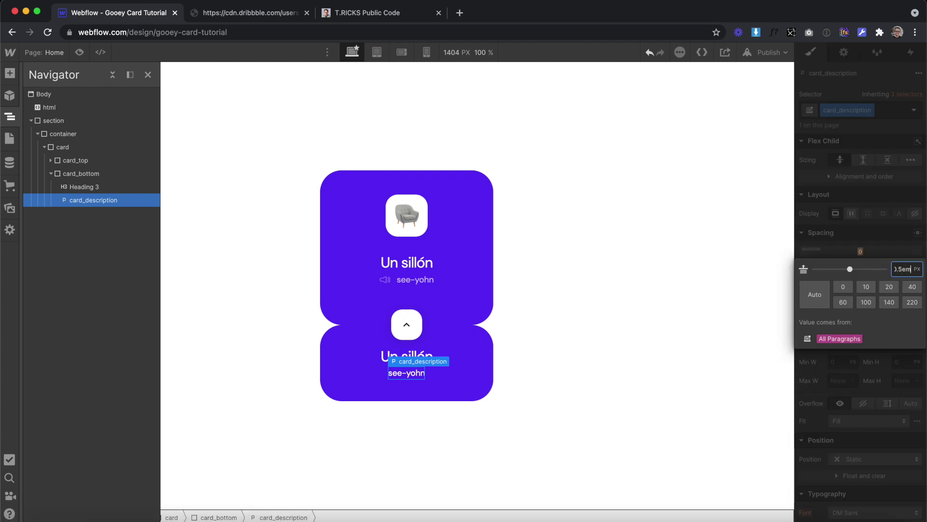
pyautogui.write('m')
pyautogui.press('Return')
pyautogui.scroll(-5, 834, 408)
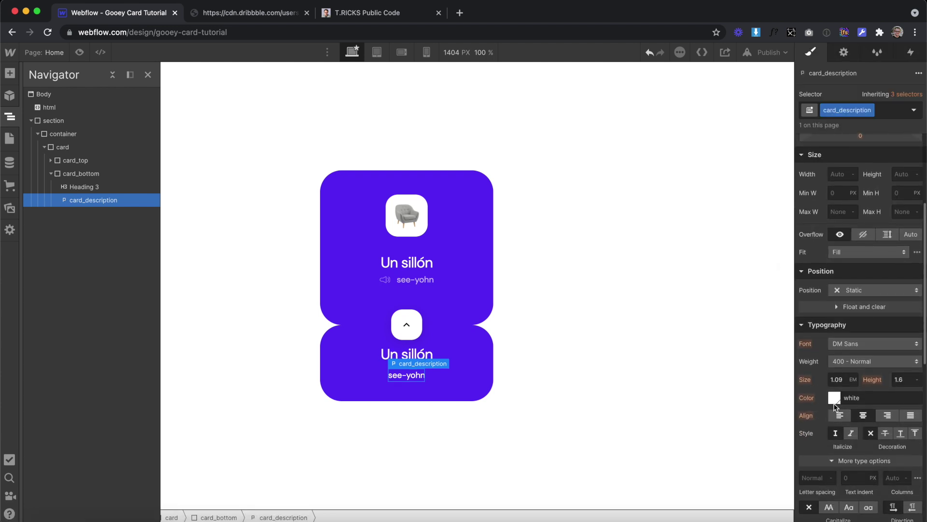
pyautogui.click(835, 398)
pyautogui.click(911, 298)
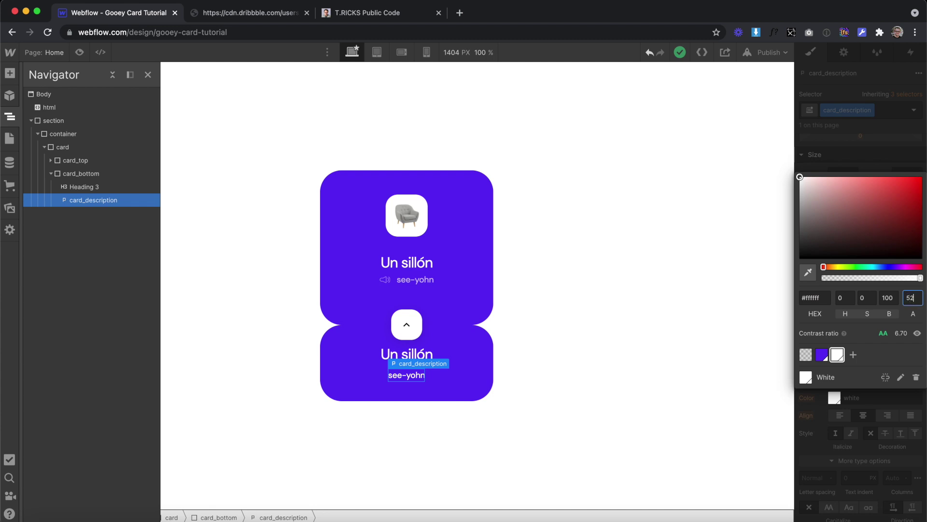
# Step: Change card_bottom's heading to "An armchair" and its description to "Mi papa compro un sillon y una mesa de cetro para la sala."
pyautogui.doubleClick(416, 354)
pyautogui.moveTo(385, 353); pyautogui.dragTo(442, 371)
pyautogui.write('An armchair')
pyautogui.doubleClick(413, 376)
pyautogui.write('Mi papa compro un sillon y una mesa de cetro para la sala.')
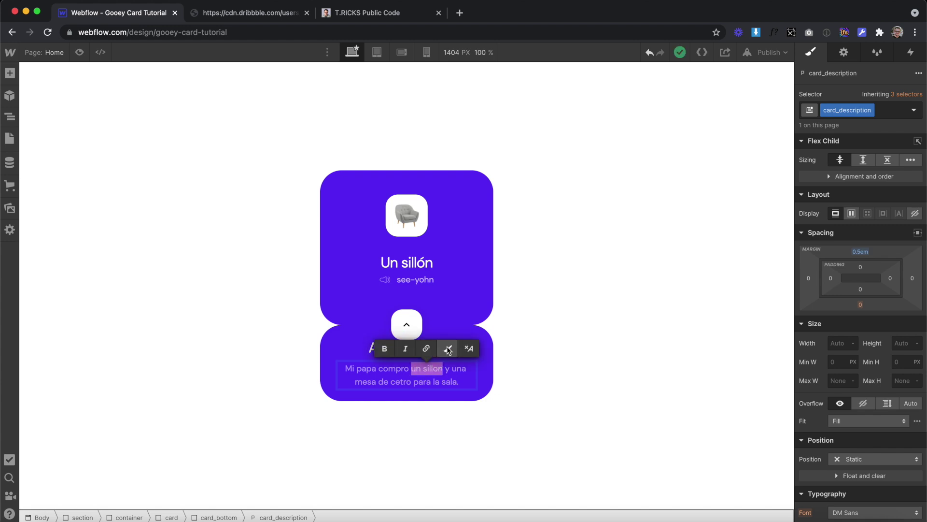
# Step: Wrap the words "un sillon" in the description in a text span with the new class card_bold
pyautogui.click(448, 348)
pyautogui.click(852, 105)
pyautogui.write('card_bot')
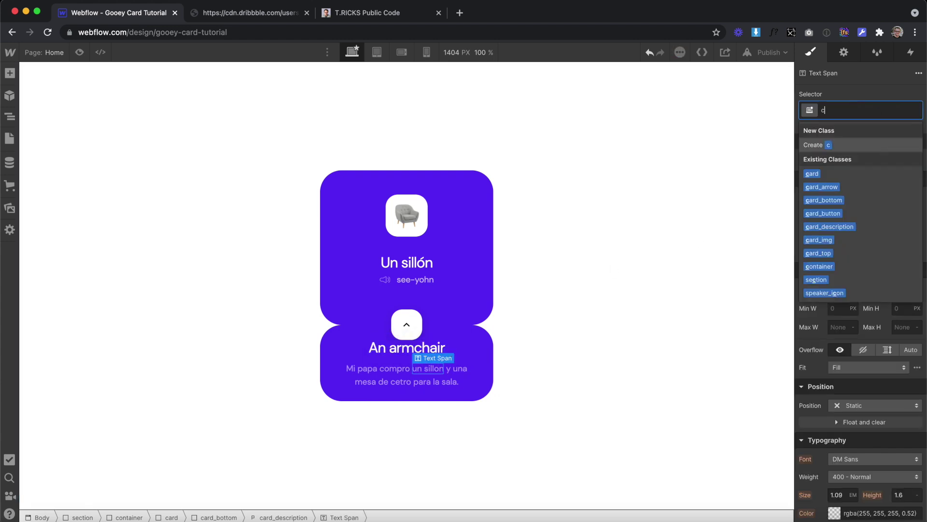
pyautogui.press('BackSpace')
pyautogui.write('ld')
pyautogui.press('Return')
# Step: Style card_bold with fully opaque white text and a font weight of 500 - Medium
pyautogui.scroll(-4, 859, 338)
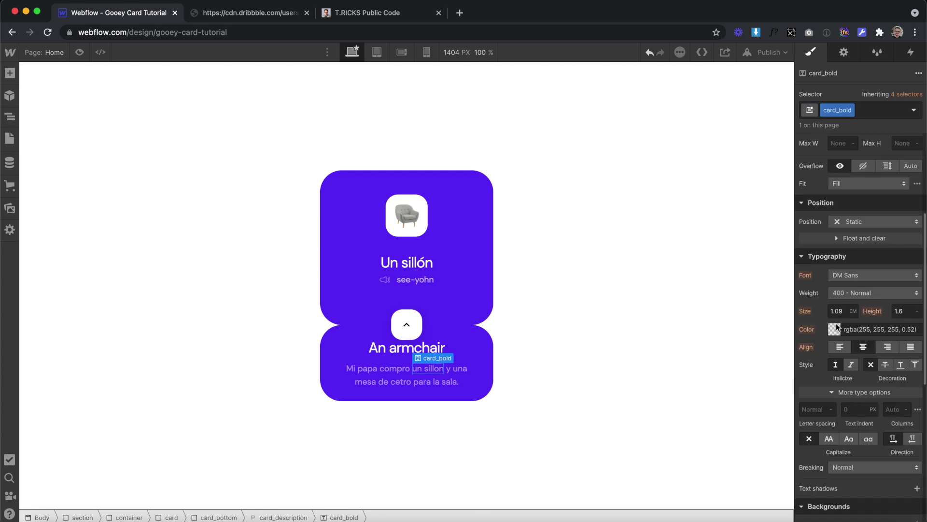
pyautogui.click(835, 326)
pyautogui.moveTo(871, 234); pyautogui.dragTo(878, 232)
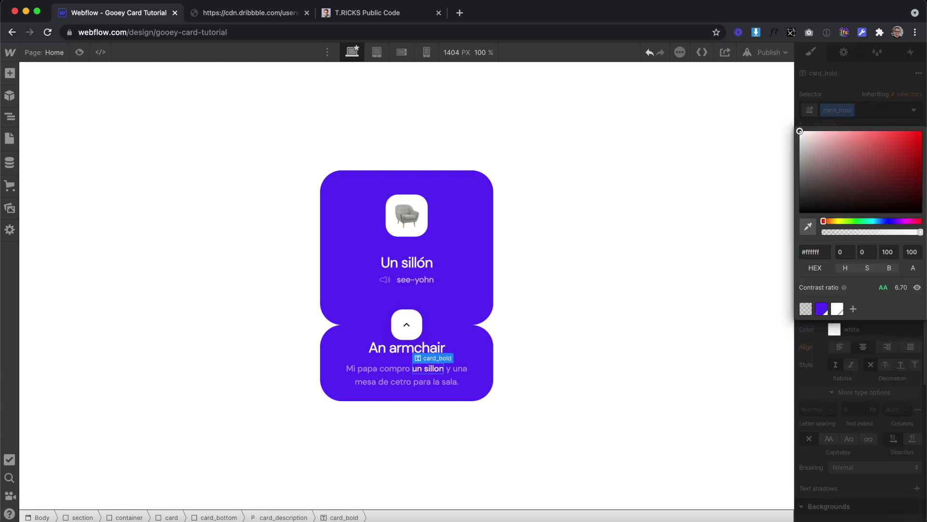
pyautogui.click(881, 401)
pyautogui.click(864, 294)
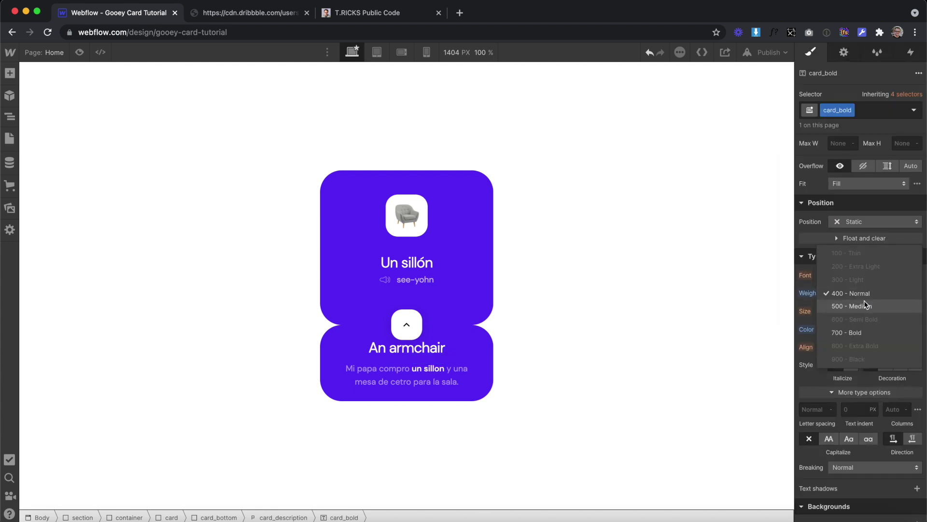
pyautogui.click(865, 302)
pyautogui.click(278, 225)
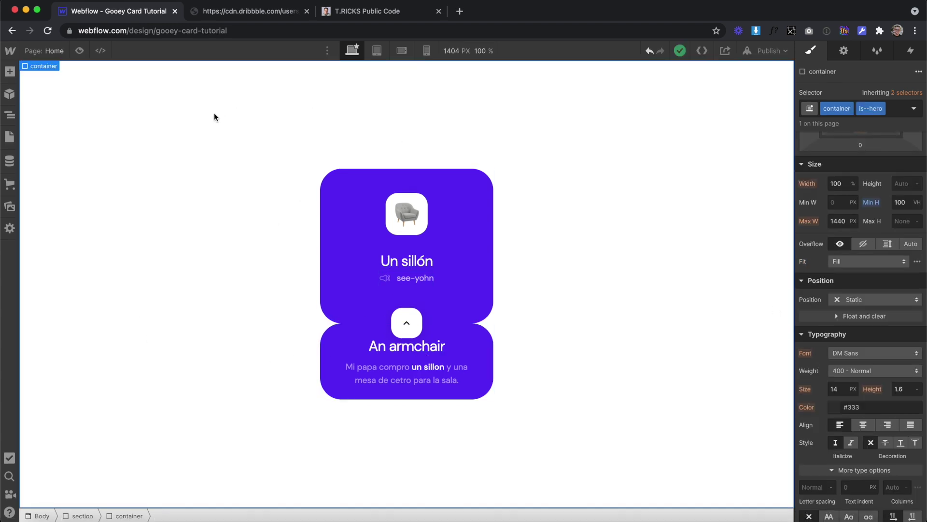
# Step: Copy the Goo Effect SVG filter and style code from the T.RICKS Public Code page into the html embed and save it
pyautogui.click(4, 115)
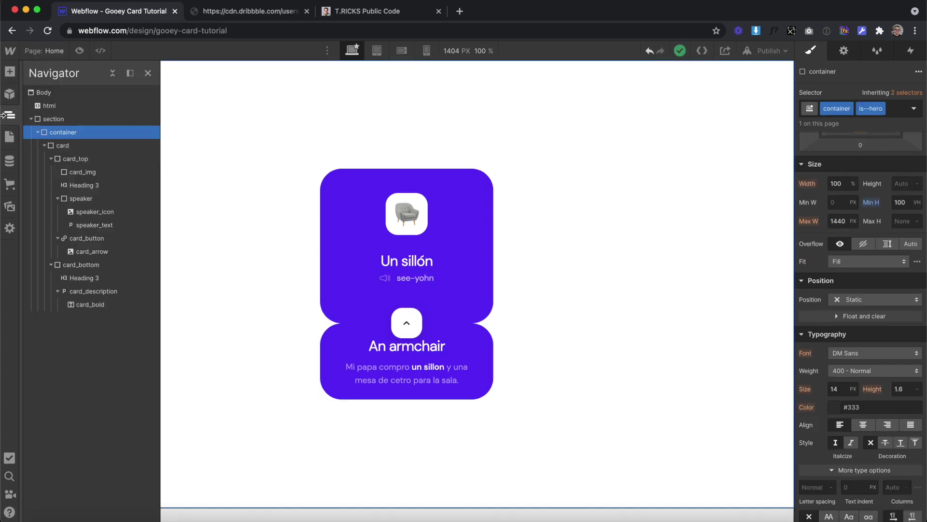
pyautogui.click(63, 106)
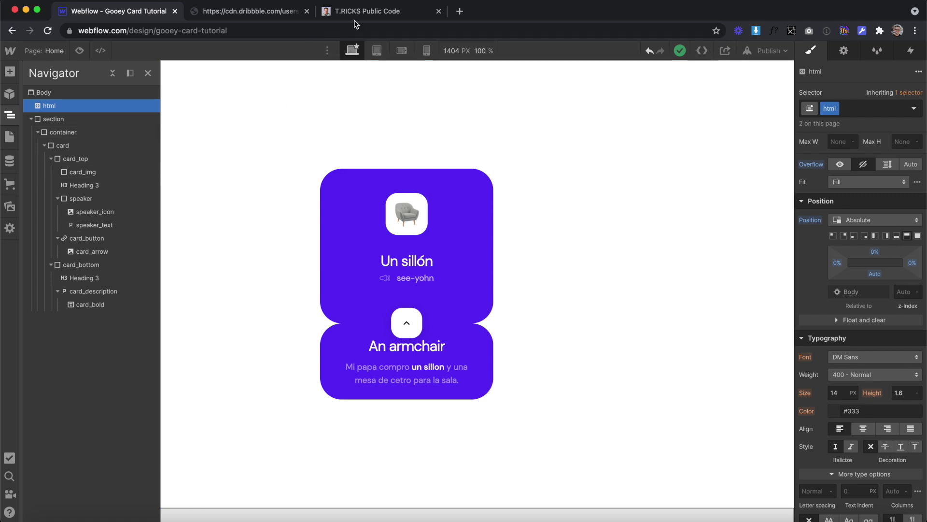
pyautogui.click(362, 9)
pyautogui.scroll(2, 489, 276)
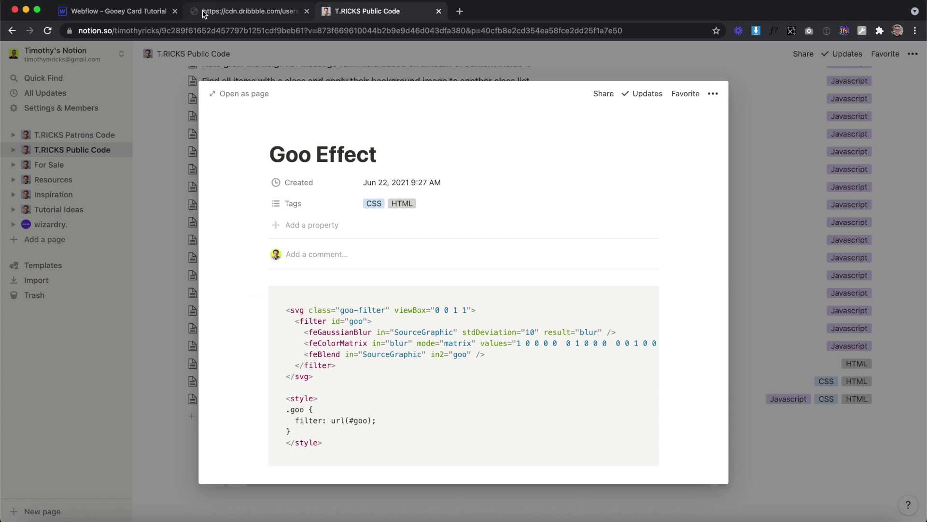
pyautogui.click(109, 15)
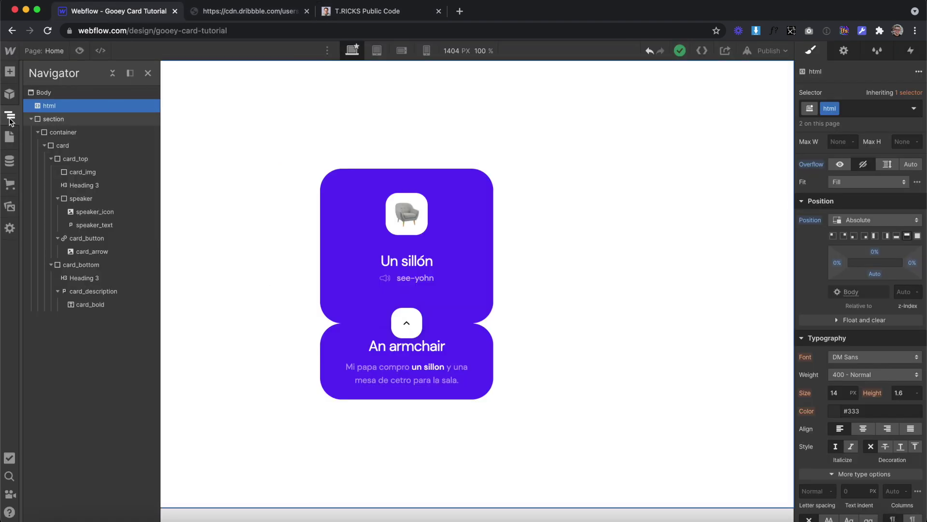
pyautogui.click(50, 106)
pyautogui.write('<svg class="goo-filter" viewBox="0 0 1 1">   <filter id="goo">     <feGaussianBlur in="SourceGraphic" stdDeviation="10" result="blur" />     <feColorMatrix in="blur" mode="matrix" values="1 0 0 0 0  0 1 0 0 0  0 0 1 0 0  0 0 0 90 -20" result="goo" />     <feBlend in="SourceGraphic" in2="goo" />   </filter> </svg>  <style> .goo {   filter: url(#goo); } </style>')
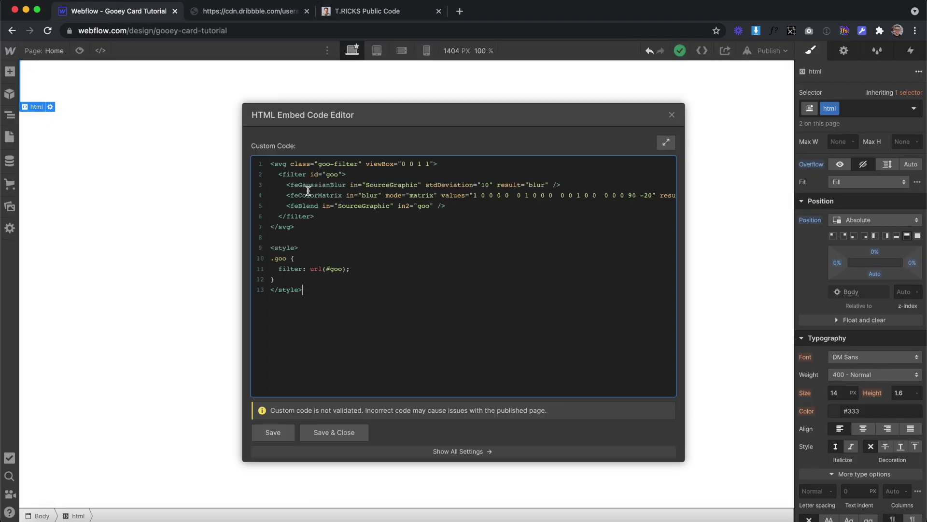
pyautogui.click(342, 435)
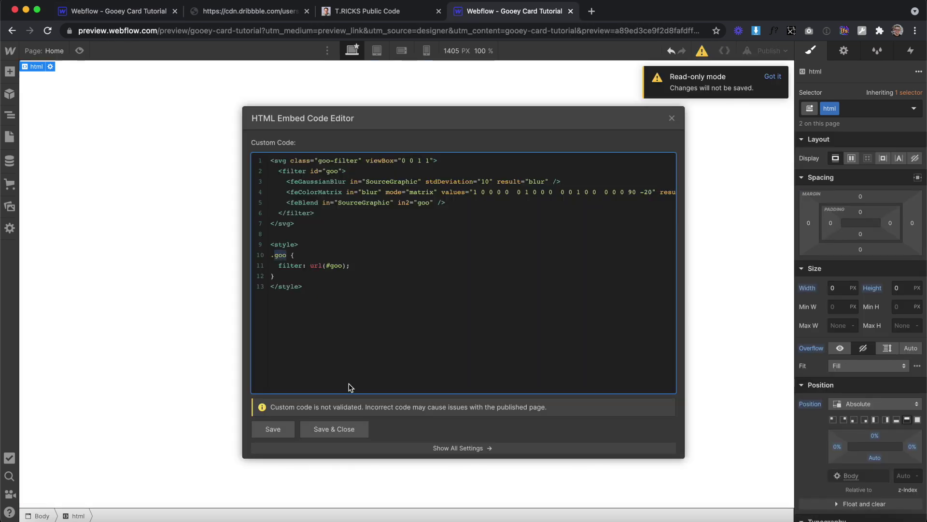
# Step: Close the html embed editor, add the combo class goo to parent, and set the bottom child's top margin to -1.6em
pyautogui.click(348, 428)
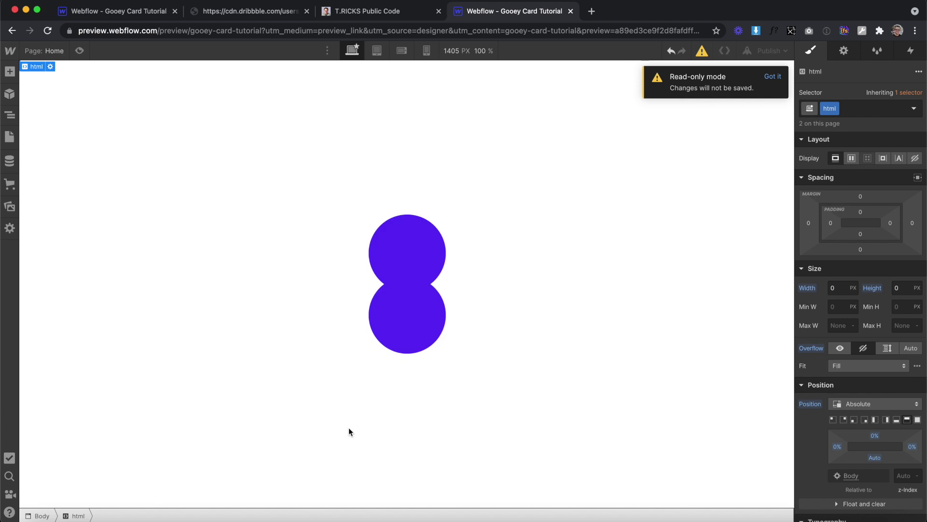
pyautogui.click(443, 220)
pyautogui.click(864, 107)
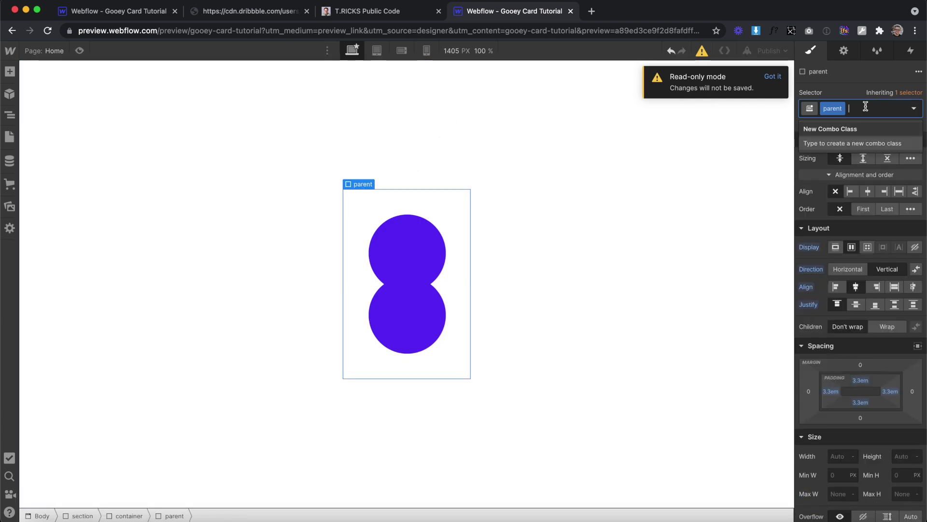
pyautogui.write('goo')
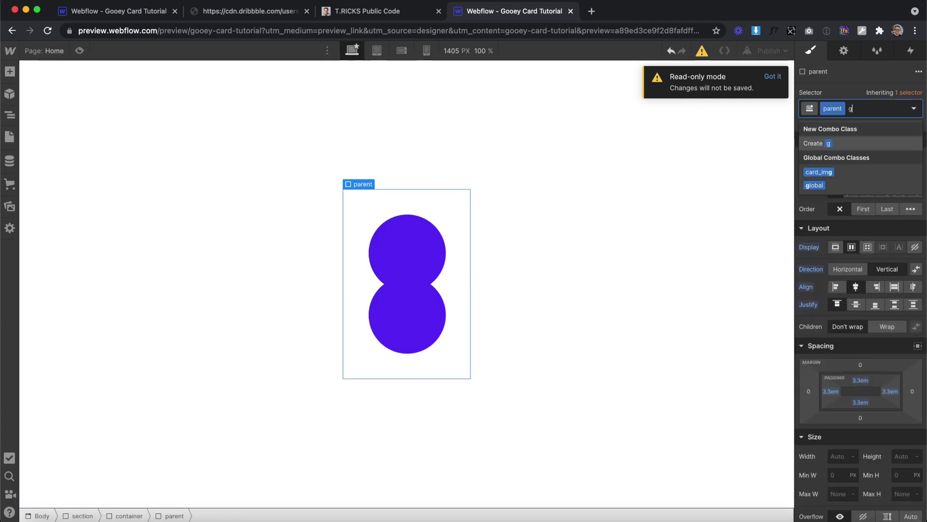
pyautogui.press('Return')
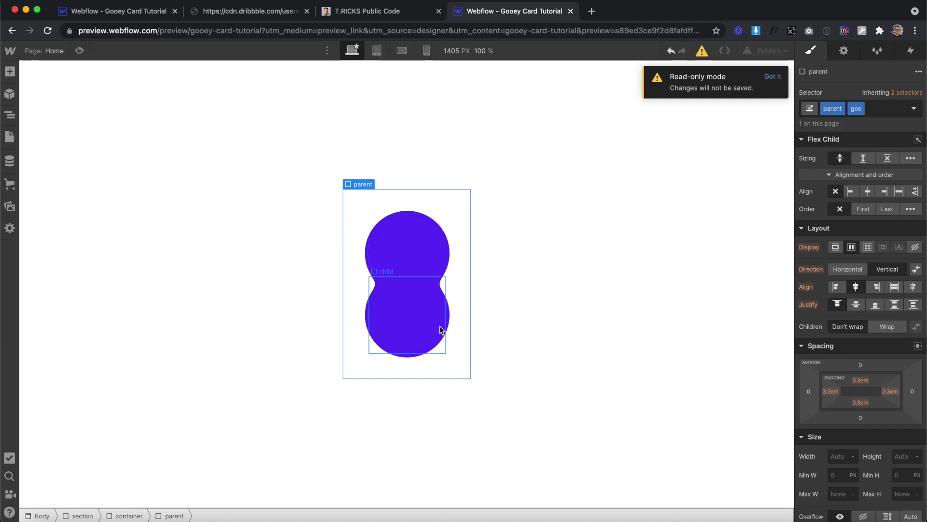
pyautogui.click(435, 309)
pyautogui.moveTo(859, 290); pyautogui.dragTo(853, 286)
# Step: Remove the goo class from parent and add it as a combo class to the top child instead
pyautogui.click(465, 261)
pyautogui.click(873, 109)
pyautogui.press('BackSpace')
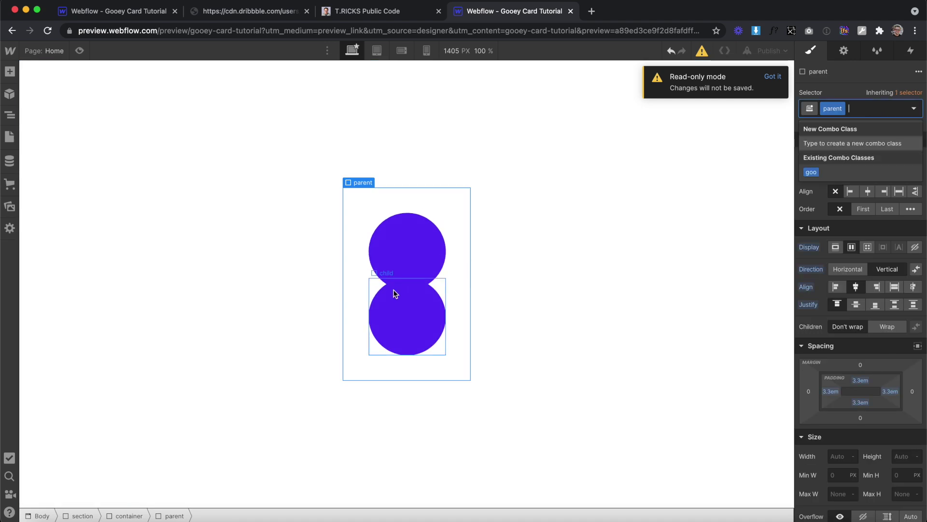
pyautogui.click(400, 249)
pyautogui.click(873, 108)
pyautogui.write('goo')
pyautogui.press('Return')
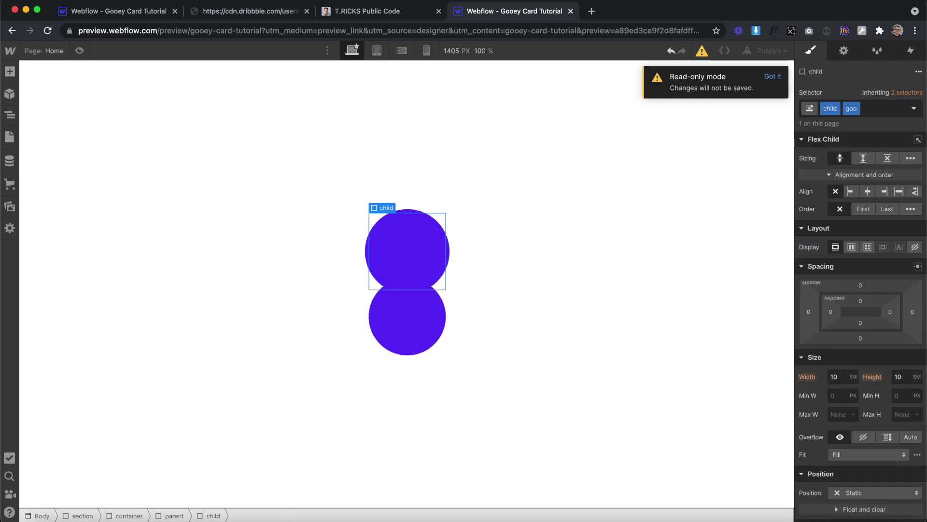
# Step: Add the goo class to the bottom child and set its top margin to 2.3em
pyautogui.click(407, 315)
pyautogui.moveTo(859, 285); pyautogui.dragTo(855, 267)
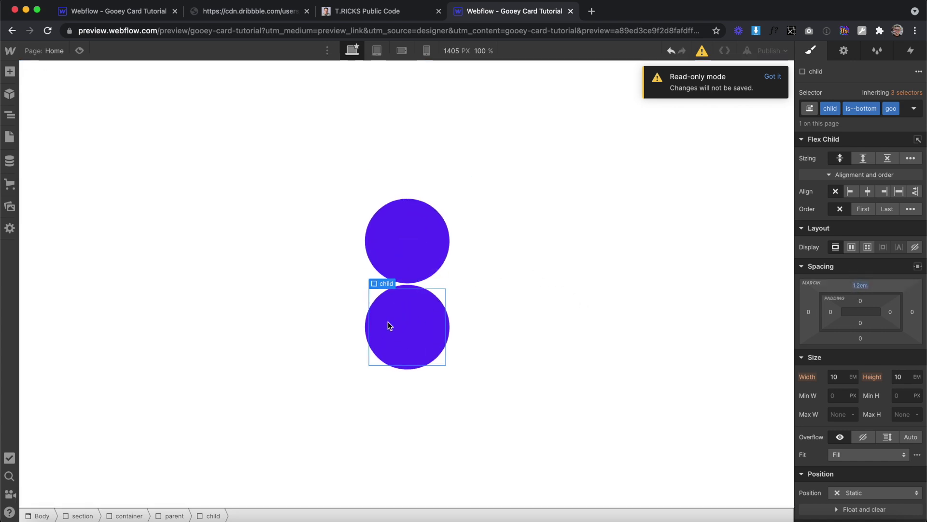
pyautogui.moveTo(860, 287)
pyautogui.mouseDown()
pyautogui.moveTo(860, 271)
pyautogui.moveTo(860, 300)
pyautogui.moveTo(860, 273)
pyautogui.mouseUp()
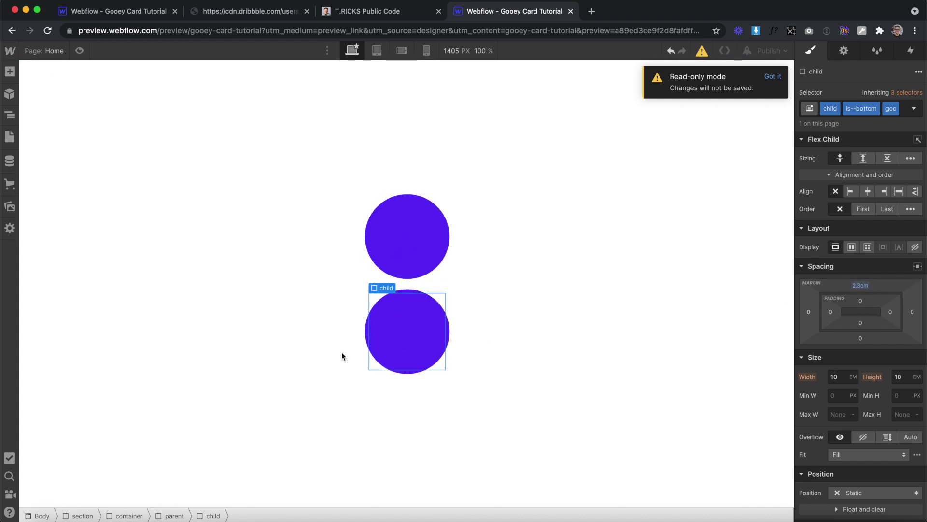
# Step: Undo the margin changes and the application of the goo class to the individual children
pyautogui.click(411, 245)
pyautogui.press('z')
pyautogui.press('super+z')
pyautogui.press('super+shift+z')
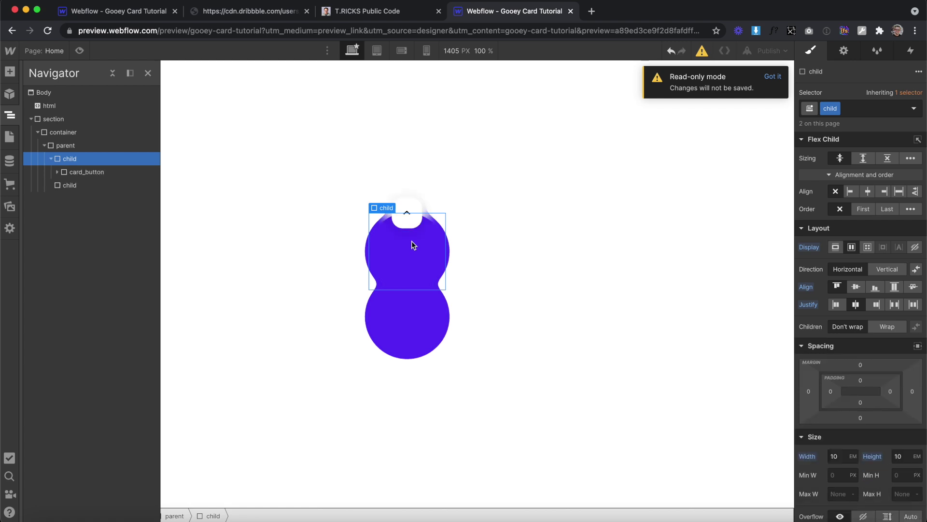
# Step: Examine the card_button inside the top child and the two child circles under the parent's goo filter
pyautogui.click(94, 172)
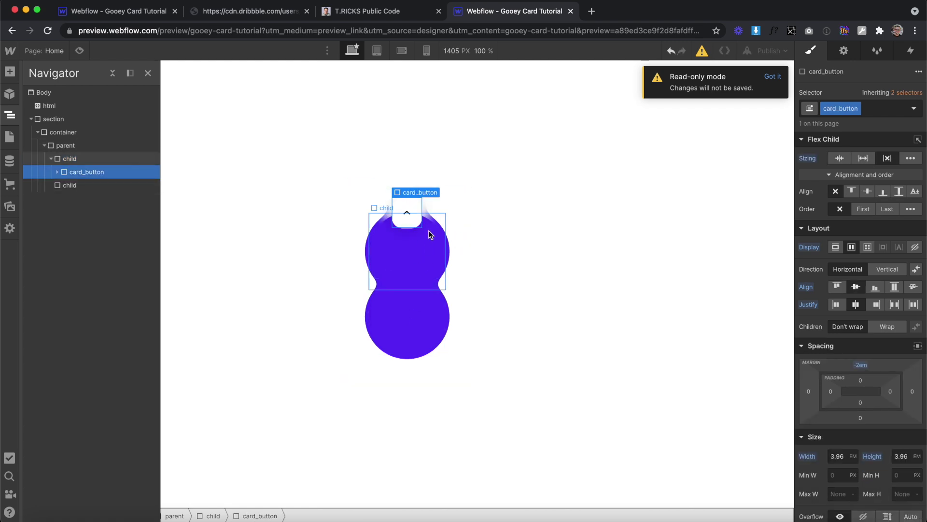
pyautogui.click(424, 202)
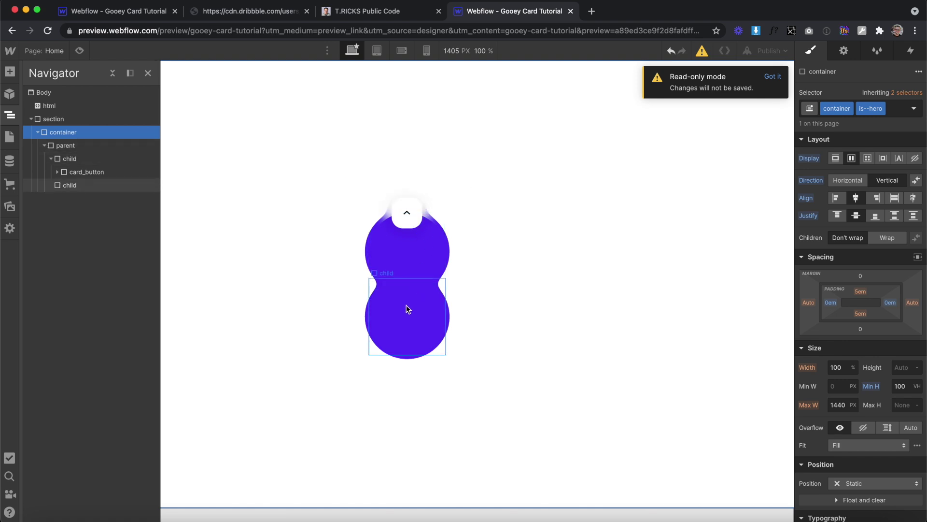
pyautogui.click(426, 247)
pyautogui.click(414, 305)
pyautogui.click(419, 279)
pyautogui.click(414, 314)
pyautogui.click(10, 115)
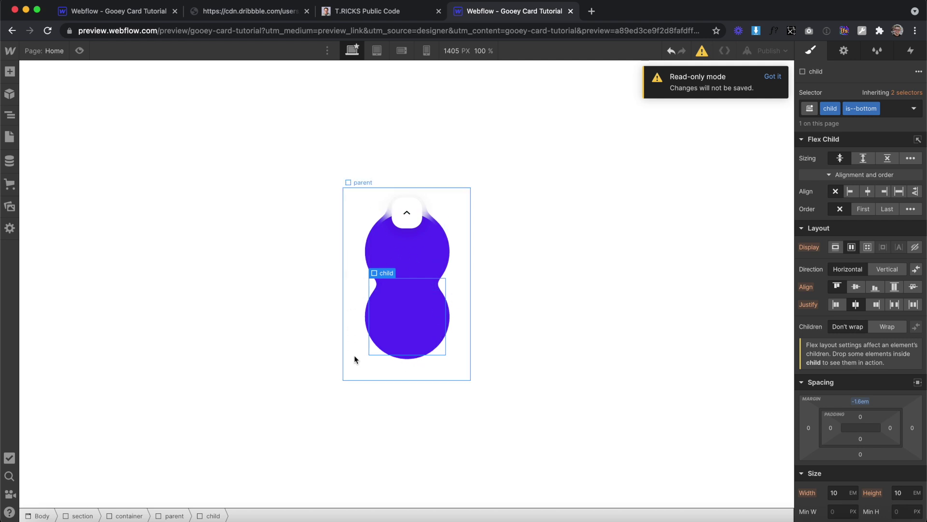
# Step: Close the preview demo and add a div block with the new class card_background above card_top inside card
pyautogui.press('super+w')
pyautogui.click(9, 114)
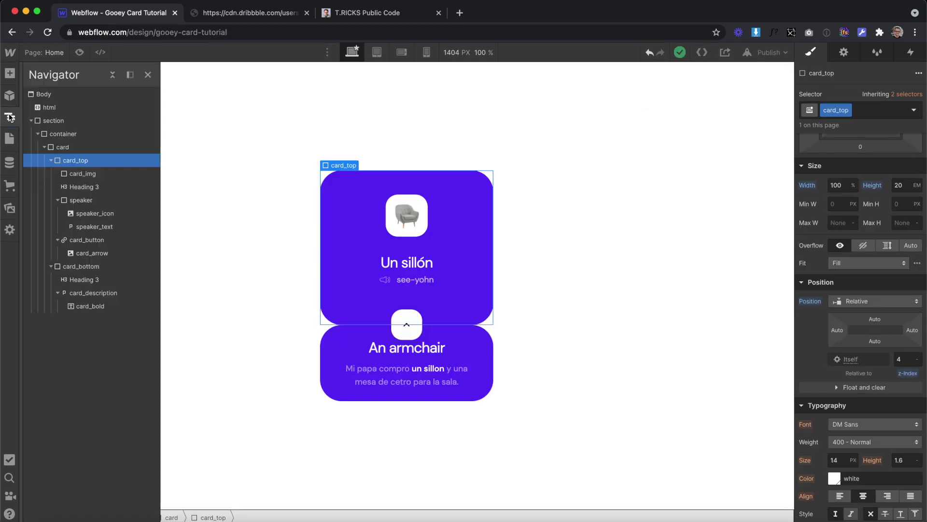
pyautogui.click(50, 160)
pyautogui.click(50, 173)
pyautogui.press('a')
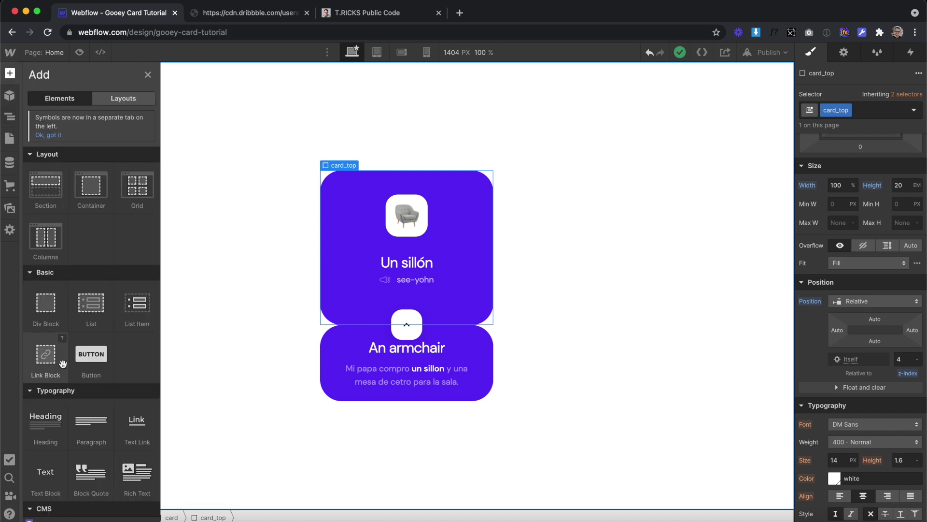
pyautogui.moveTo(46, 309); pyautogui.dragTo(87, 159)
pyautogui.press('super+Return')
pyautogui.write('card')
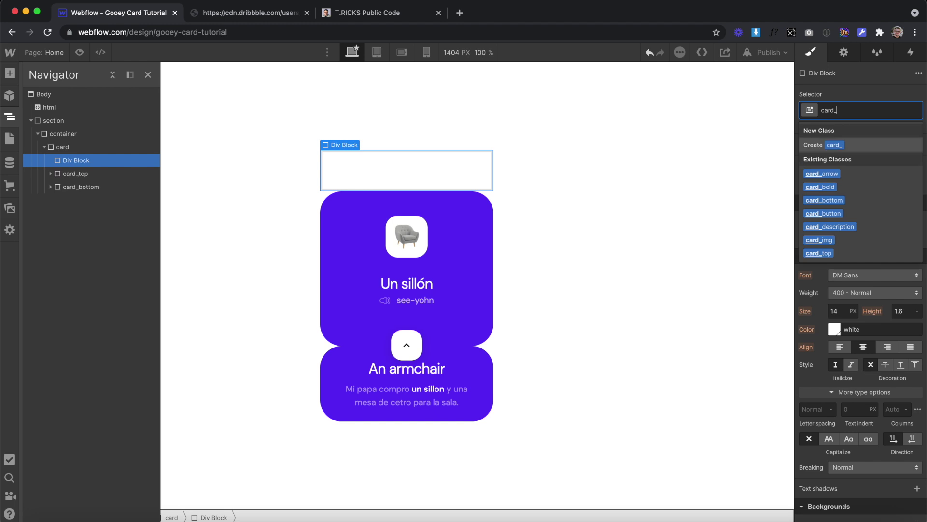
pyautogui.write('_ba')
pyautogui.press('Return')
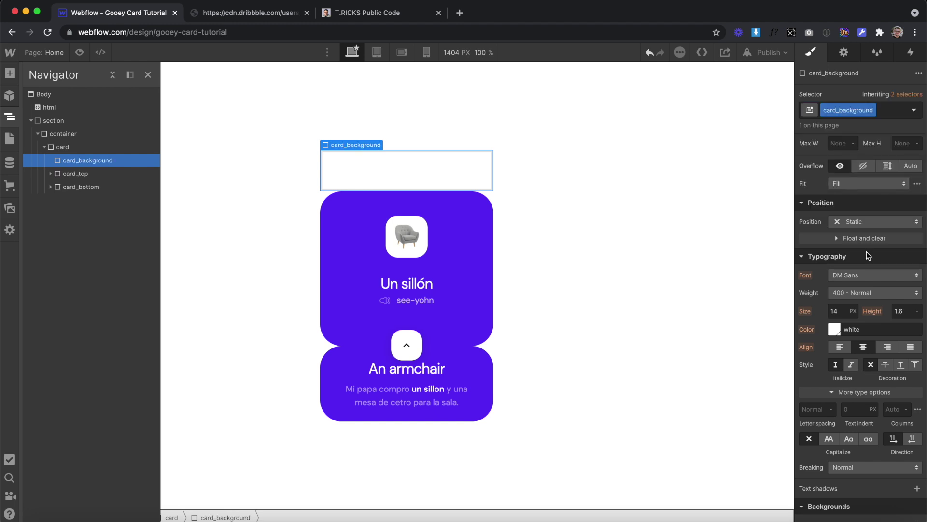
# Step: Position card_background absolutely with 0% offsets on all sides and a z-index of 1
pyautogui.click(867, 221)
pyautogui.click(861, 247)
pyautogui.click(918, 237)
pyautogui.scroll(2, 832, 254)
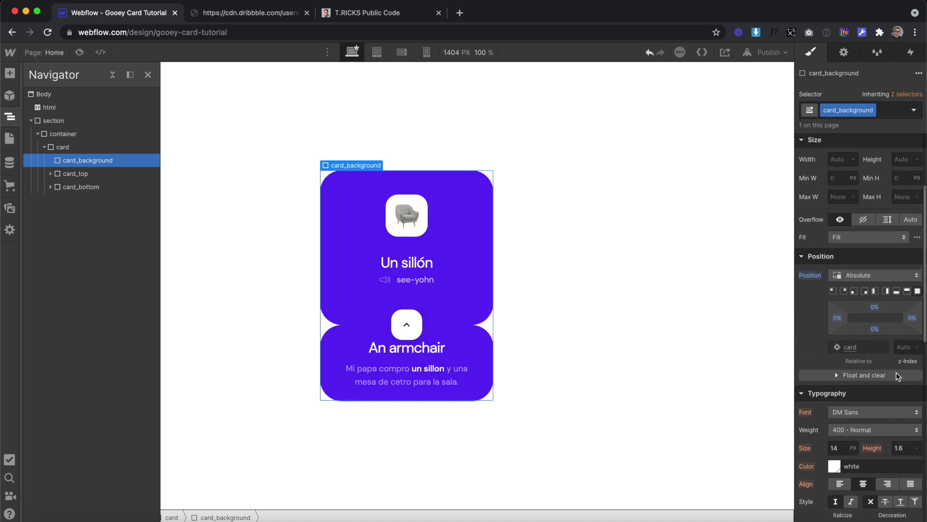
pyautogui.write('1')
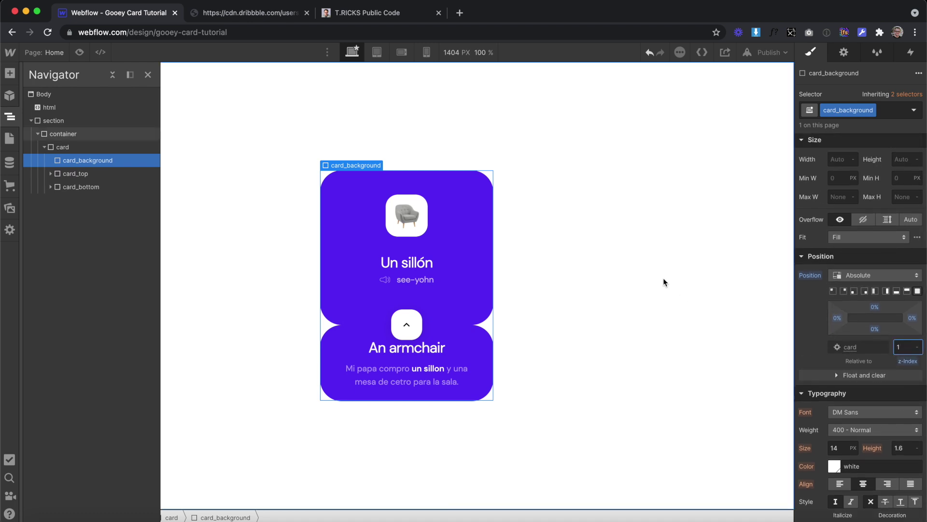
# Step: Add a div block inside card_background and give it the existing class card_top
pyautogui.click(95, 174)
pyautogui.click(91, 187)
pyautogui.click(91, 173)
pyautogui.click(91, 161)
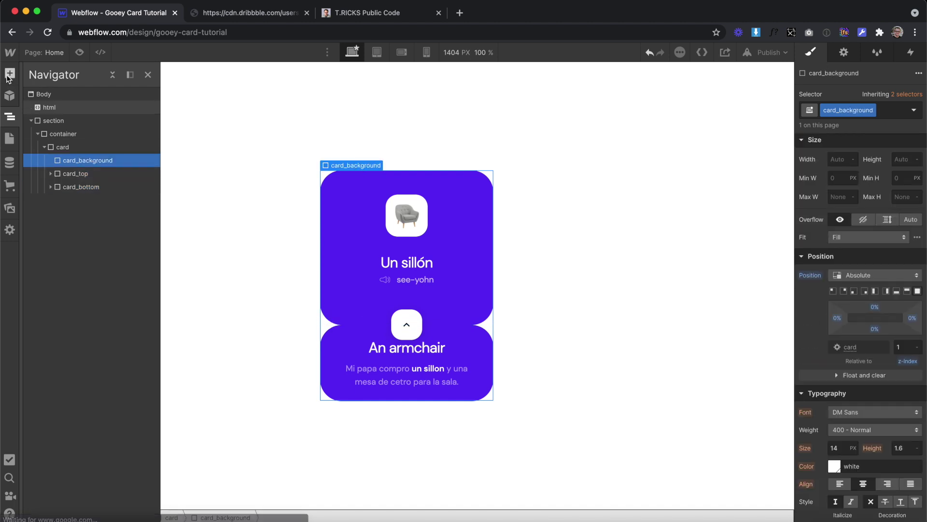
pyautogui.press('a')
pyautogui.moveTo(52, 321); pyautogui.dragTo(97, 172)
pyautogui.press('super+Return')
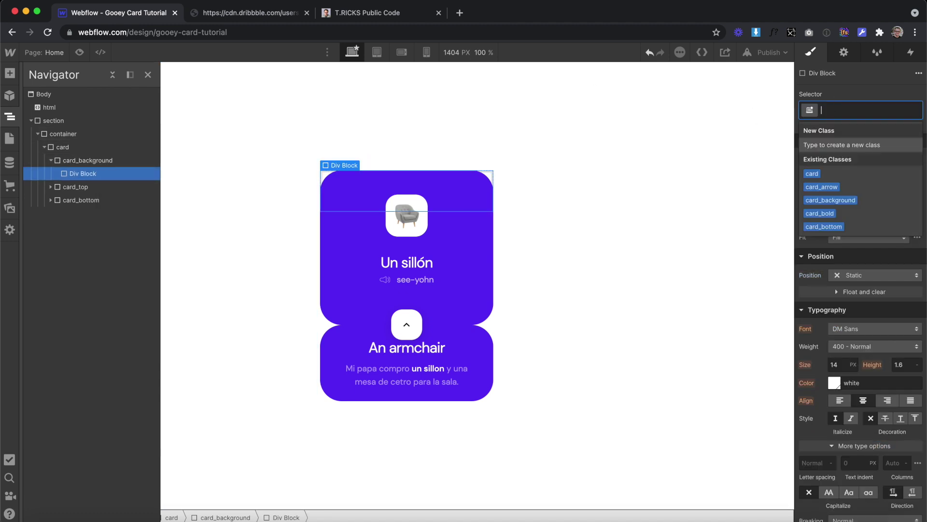
pyautogui.write('card_top')
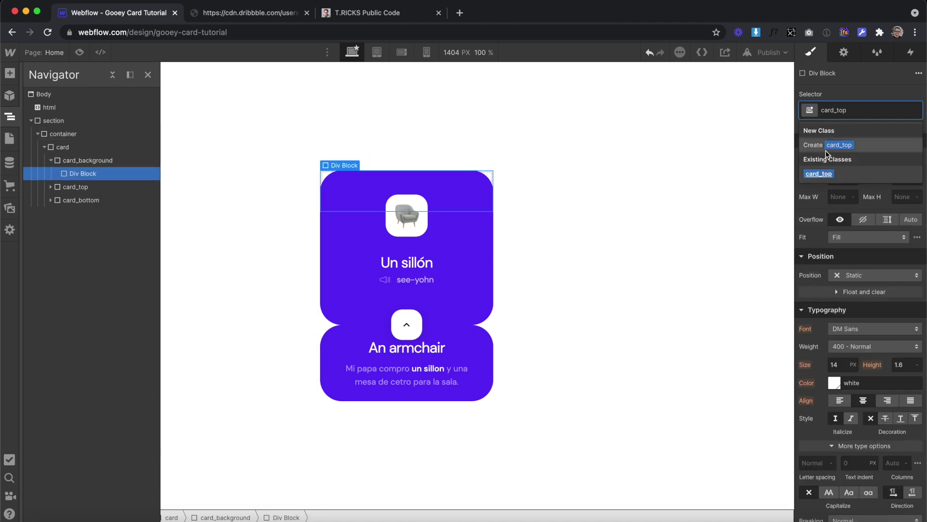
pyautogui.press('Return')
# Step: Duplicate the card_top block inside card_background and replace the copy's class with card_bottom
pyautogui.rightClick(343, 168)
pyautogui.click(369, 279)
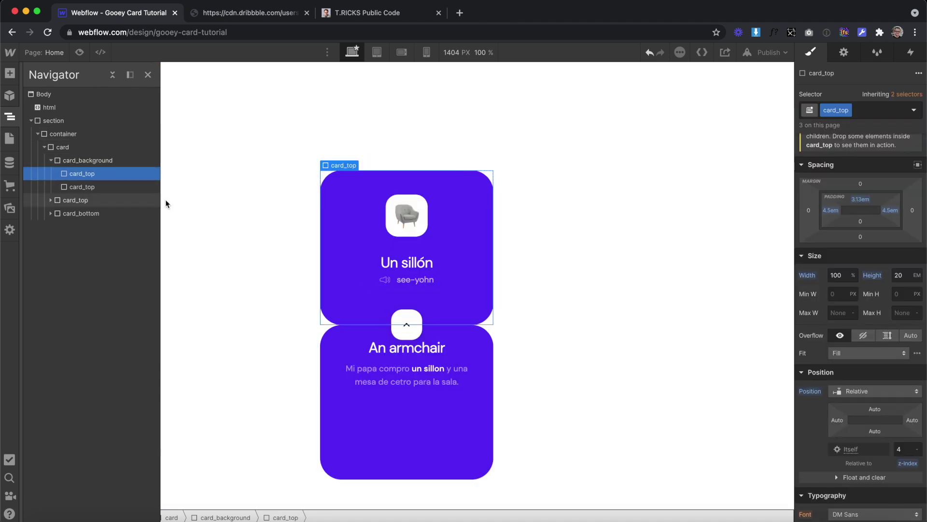
pyautogui.click(107, 186)
pyautogui.click(869, 104)
pyautogui.press('BackSpace')
pyautogui.write('car')
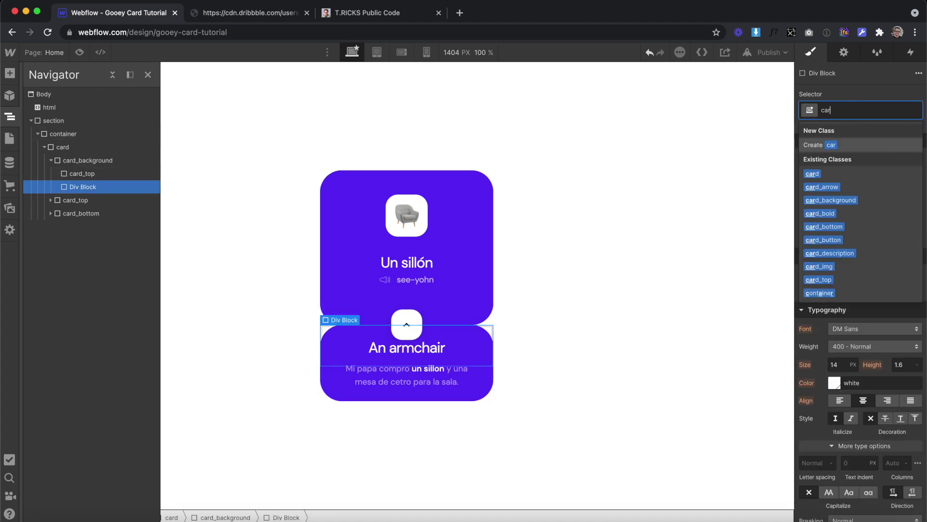
pyautogui.write('d_bottom')
pyautogui.press('Return')
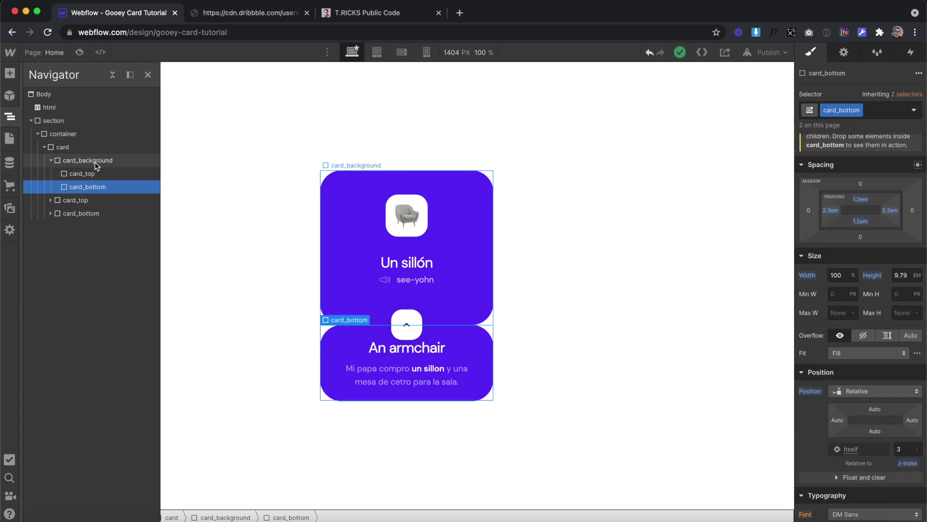
# Step: Add the combo class goo to card_background
pyautogui.click(94, 160)
pyautogui.click(891, 111)
pyautogui.write('g')
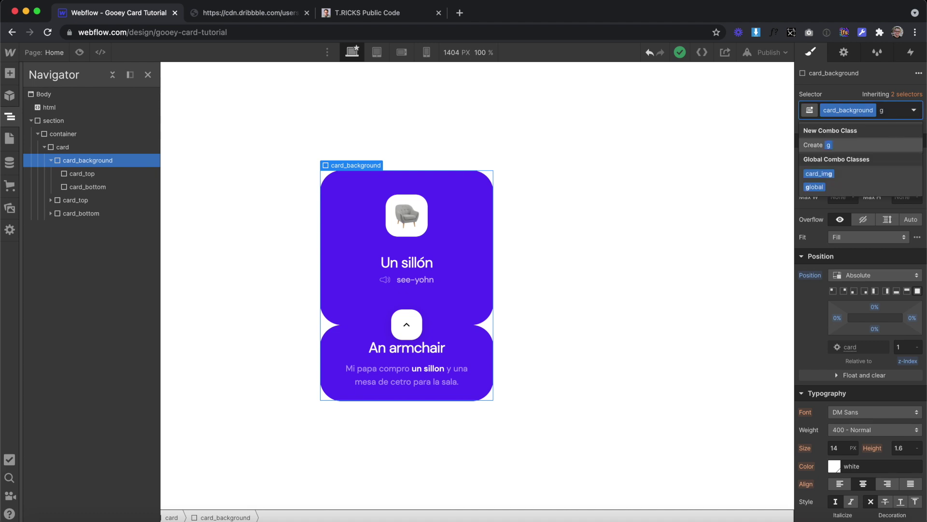
pyautogui.write('oo')
pyautogui.press('Return')
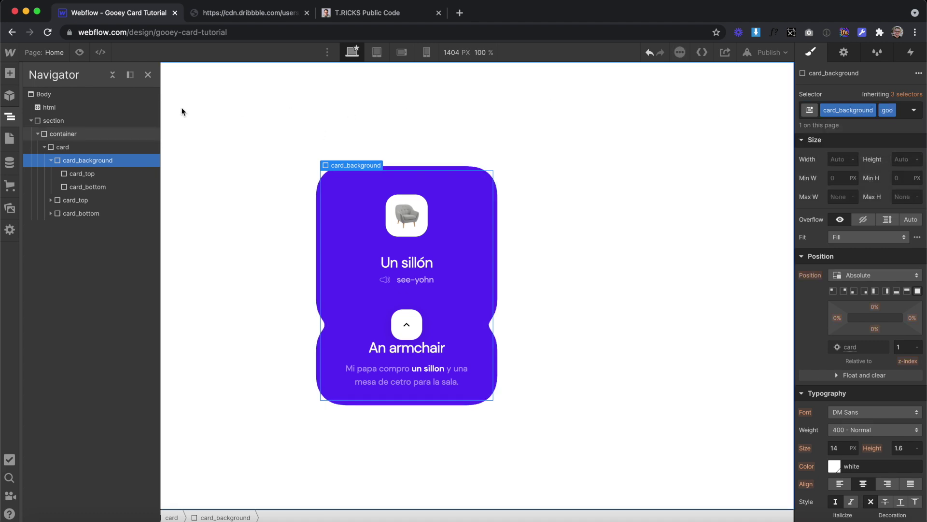
# Step: Compare the empty blocks inside card_background with the card_top and card_bottom blocks that hold the content
pyautogui.click(95, 174)
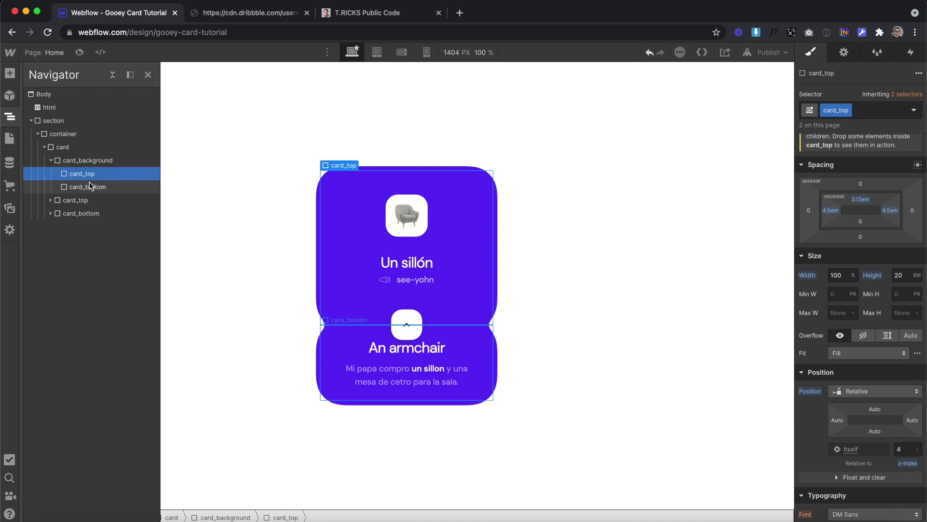
pyautogui.click(77, 201)
pyautogui.click(69, 217)
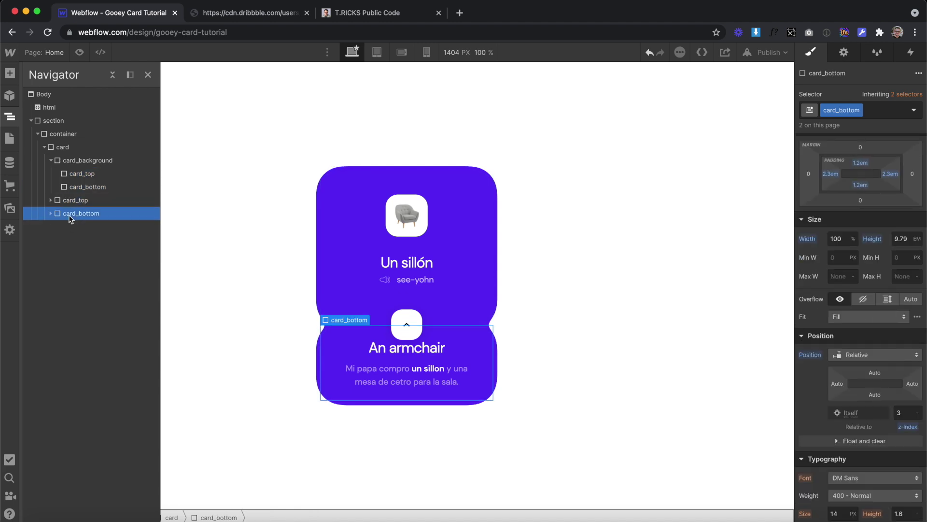
pyautogui.click(78, 201)
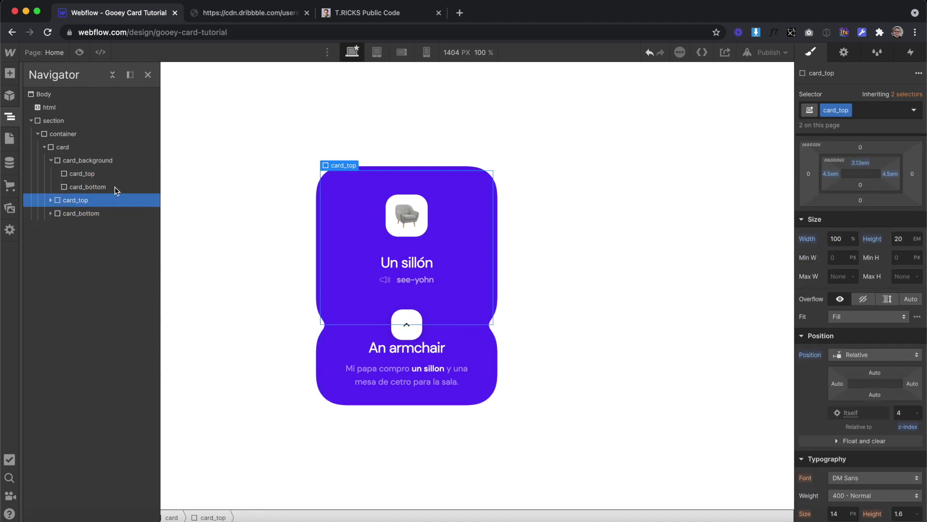
pyautogui.click(76, 208)
pyautogui.click(56, 201)
pyautogui.click(49, 201)
pyautogui.click(50, 201)
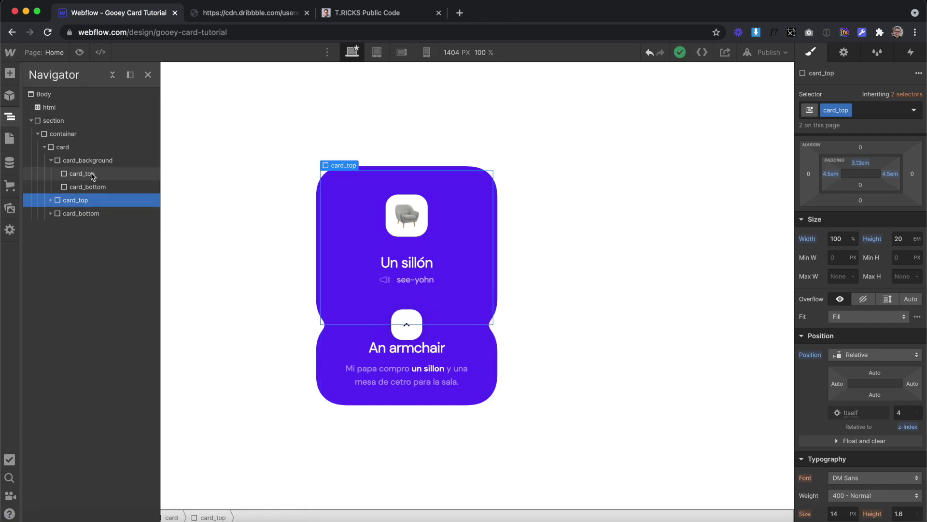
pyautogui.click(81, 173)
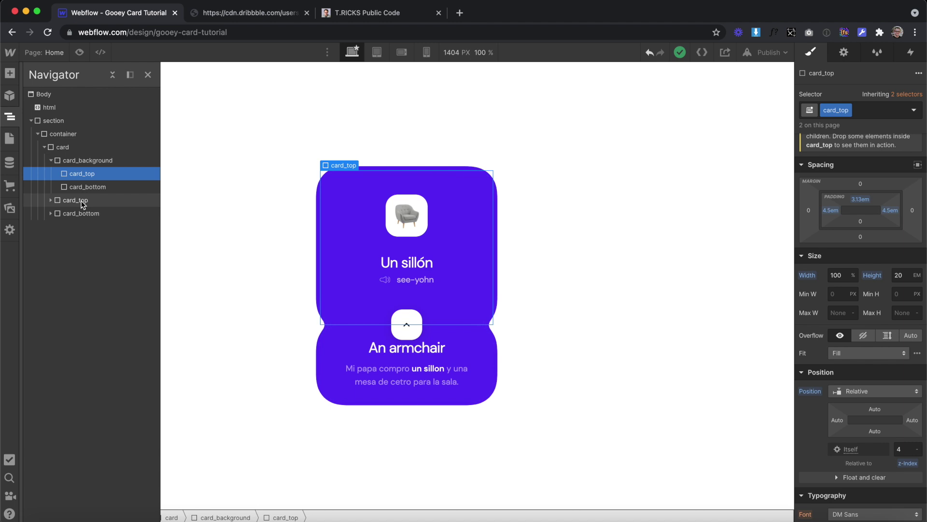
# Step: Give the card_top block that holds the content the combo class is--content and a transparent background color
pyautogui.click(82, 201)
pyautogui.press('super+Return')
pyautogui.write('is--conten')
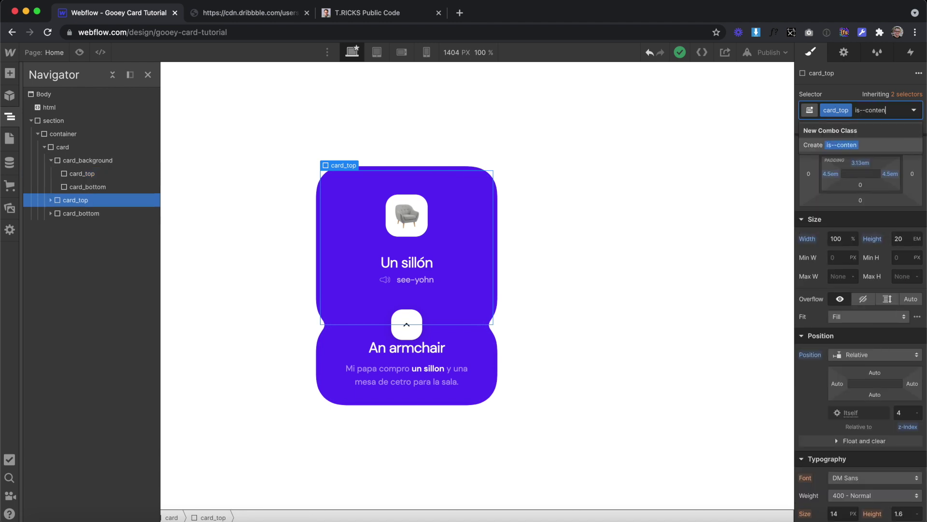
pyautogui.write('t')
pyautogui.press('Return')
pyautogui.click(836, 490)
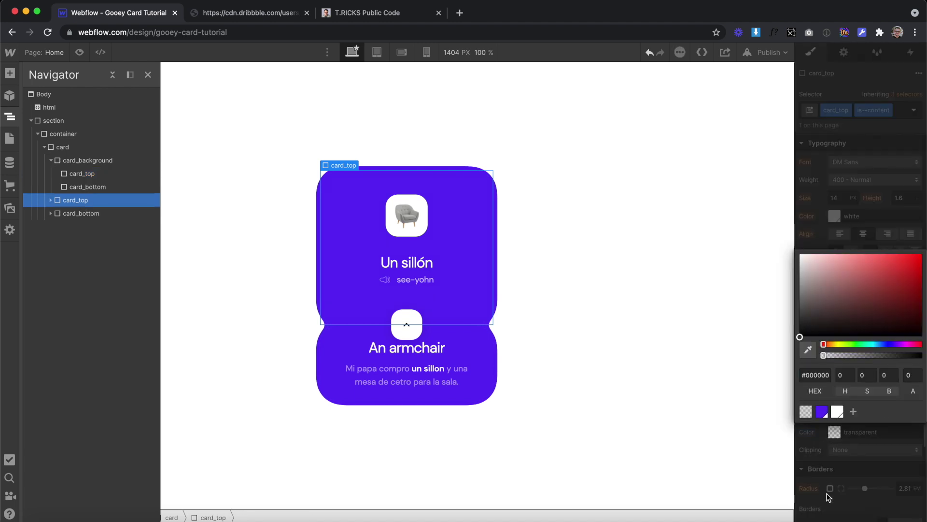
# Step: Give the card_bottom block that holds the content the combo class is--content and a transparent background color
pyautogui.click(81, 213)
pyautogui.click(834, 447)
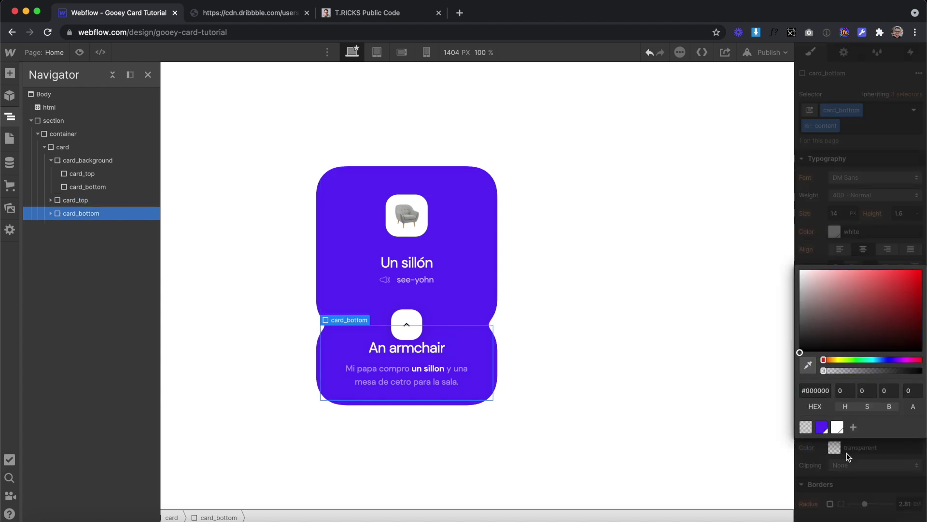
pyautogui.press('Escape')
pyautogui.click(437, 240)
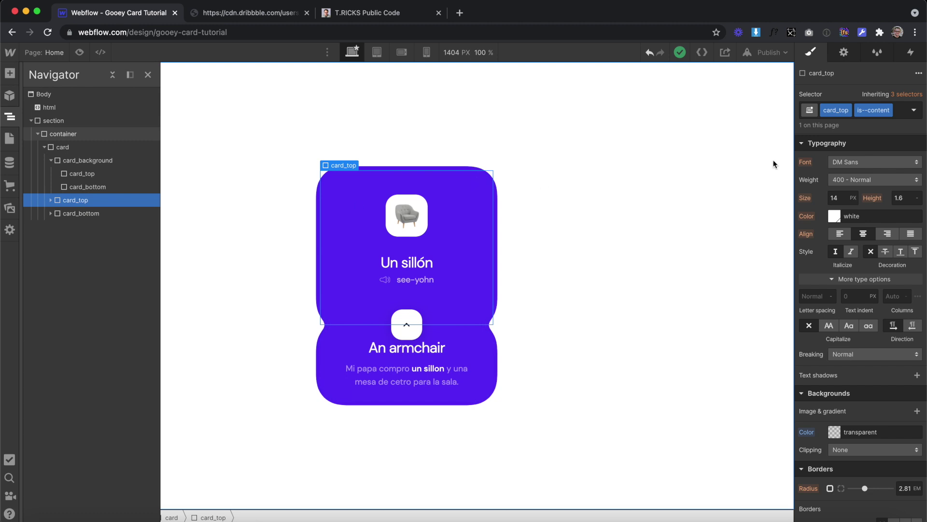
# Step: Examine the classes on the card_top and card_bottom blocks that hold the content
pyautogui.doubleClick(870, 110)
pyautogui.click(88, 211)
pyautogui.click(85, 201)
pyautogui.click(83, 214)
pyautogui.click(84, 201)
pyautogui.click(83, 211)
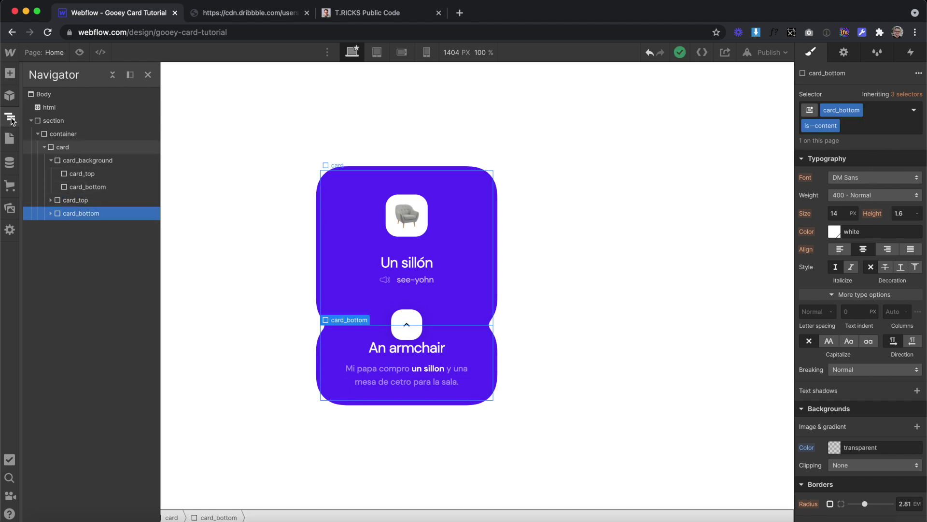
# Step: Add the CSS rule .is--content { pointer-events: none; } to the html embed's style block and save the embed
pyautogui.doubleClick(48, 108)
pyautogui.press('Return')
pyautogui.press('Return')
pyautogui.write('.is--content {')
pyautogui.press('Return')
pyautogui.press('Return')
pyautogui.write('}')
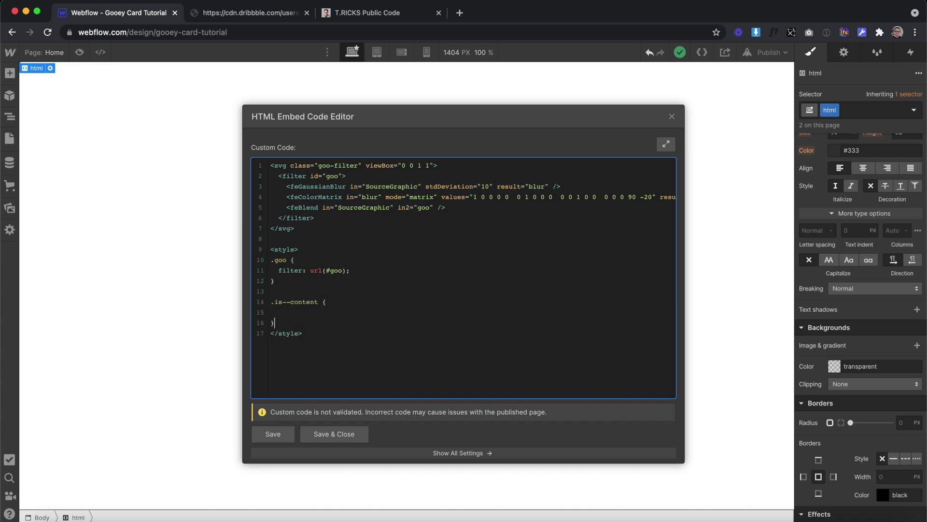
pyautogui.write('pointer-events: none;')
pyautogui.press('super+Return')
# Step: Check on the canvas whether the card_top and card_bottom blocks inside card_background can be selected
pyautogui.click(466, 263)
pyautogui.click(10, 116)
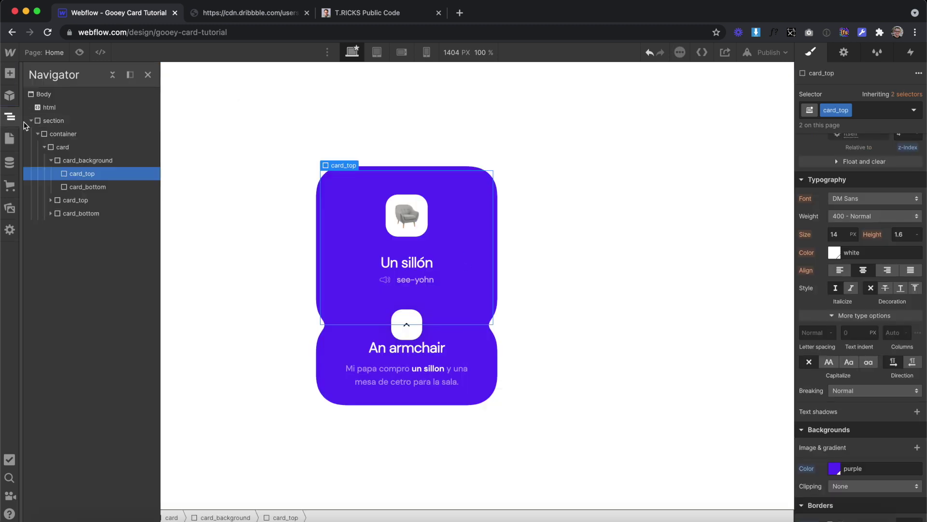
pyautogui.click(120, 188)
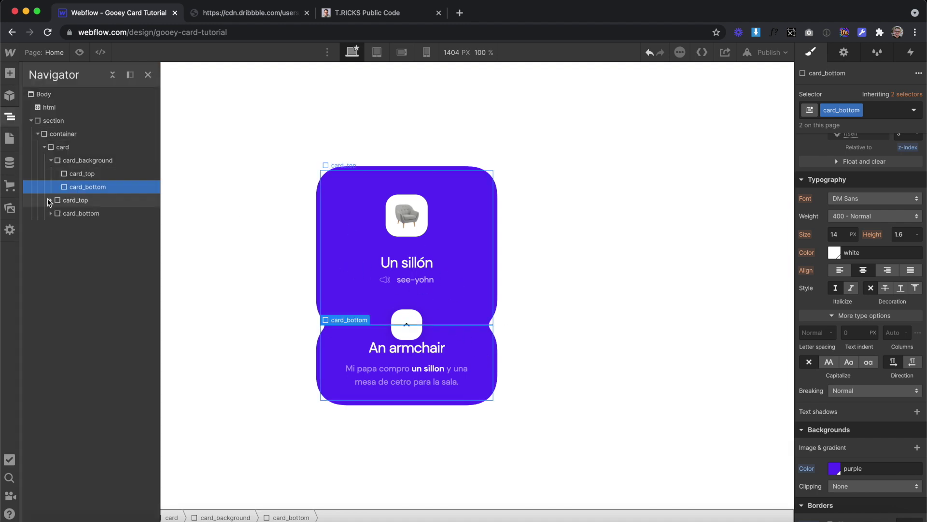
# Step: Duplicate the .is--content pointer-events rule directly below the original in the html embed's code
pyautogui.click(49, 107)
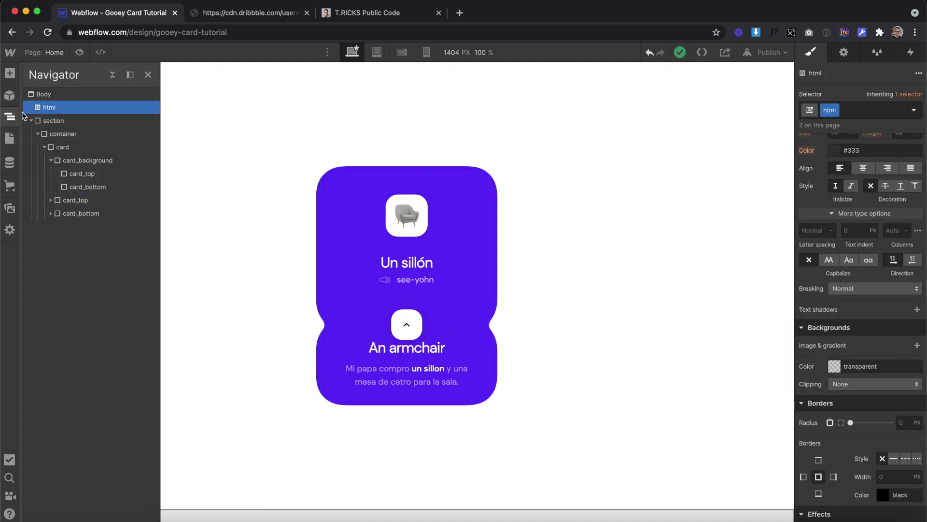
pyautogui.click(10, 117)
pyautogui.click(50, 68)
pyautogui.moveTo(299, 322); pyautogui.dragTo(265, 305)
pyautogui.press('super+c')
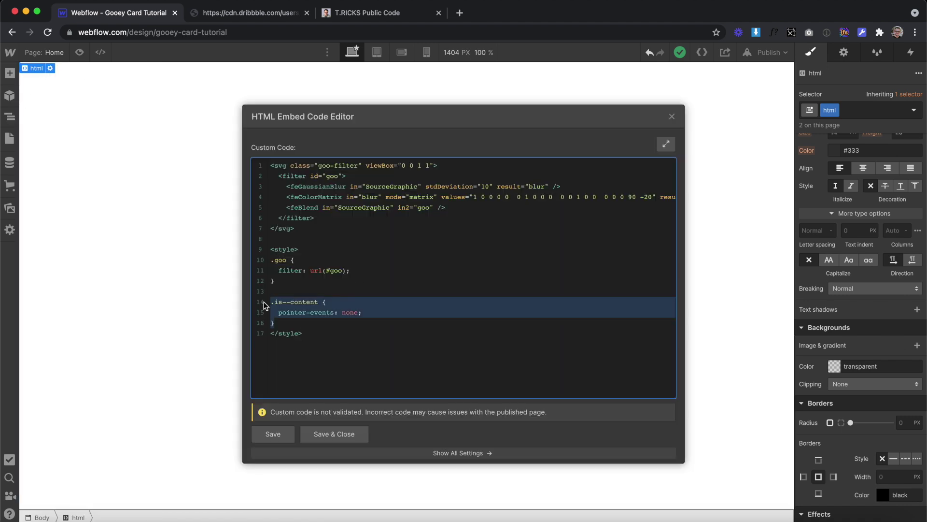
pyautogui.click(289, 319)
pyautogui.press('Return')
pyautogui.press('super+v')
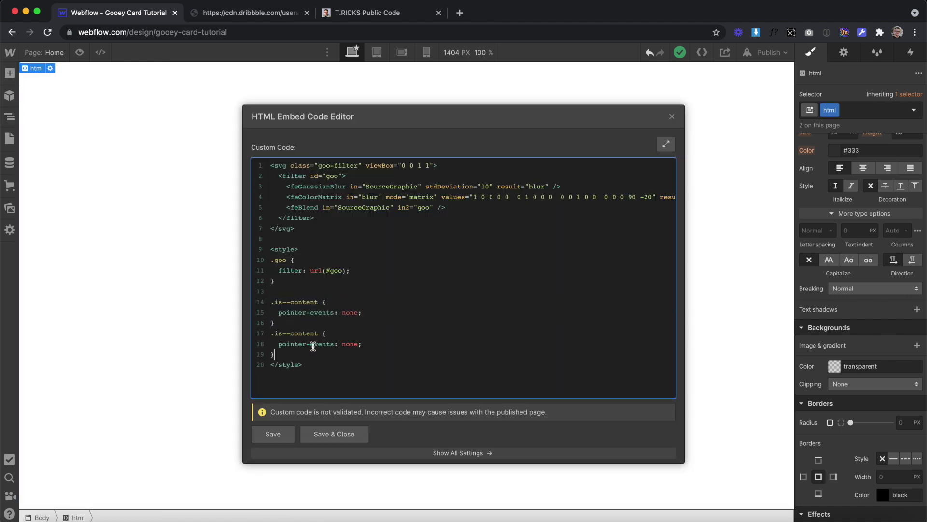
# Step: Change the duplicated rule to .is--content * { pointer-events: auto; }, then save and close the embed
pyautogui.click(318, 333)
pyautogui.press('BackSpace')
pyautogui.press('BackSpace')
pyautogui.press('BackSpace')
pyautogui.moveTo(271, 302); pyautogui.dragTo(291, 323)
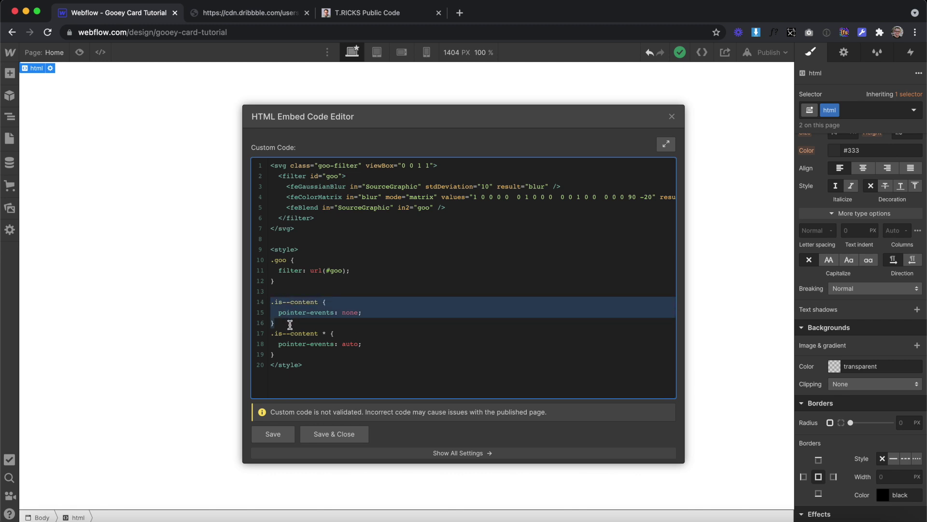
pyautogui.click(290, 322)
pyautogui.hotkey('shift', 'Up')
pyautogui.hotkey('shift', 'Up')
pyautogui.click(276, 333)
pyautogui.moveTo(271, 333); pyautogui.dragTo(293, 354)
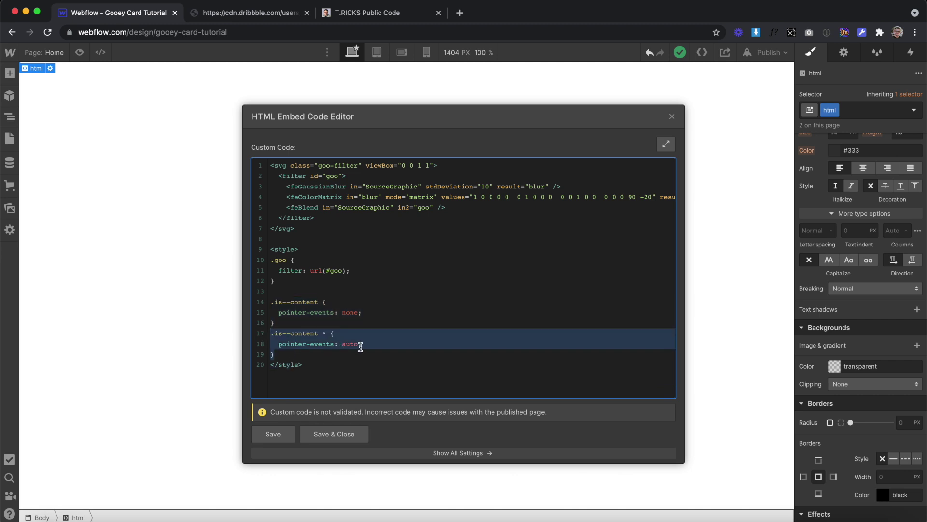
pyautogui.click(350, 433)
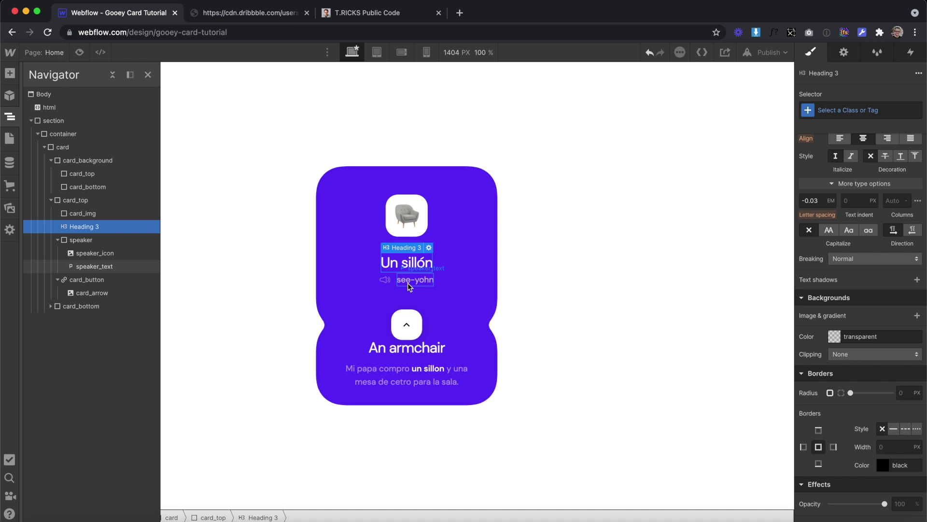
# Step: Try adding three lines reading "New lines of text" to the description in card_bottom, then undo the addition
pyautogui.click(339, 359)
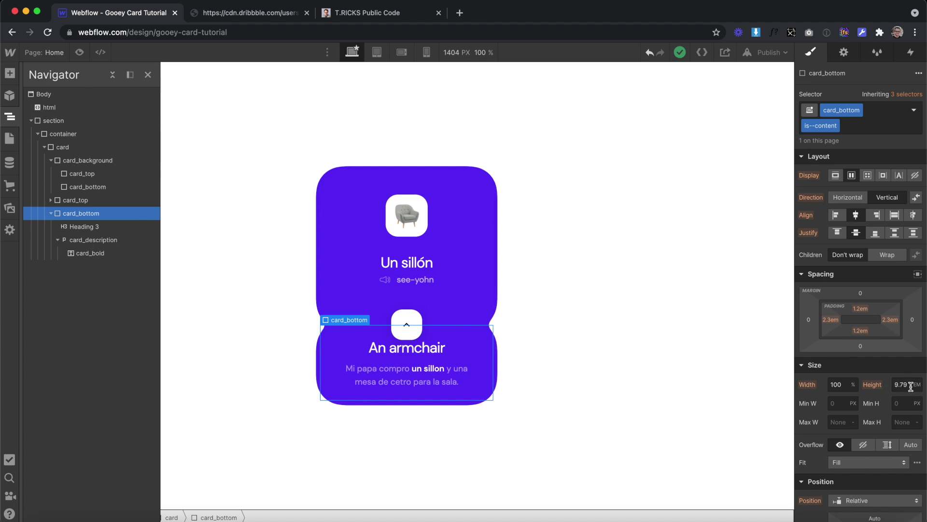
pyautogui.click(472, 375)
pyautogui.doubleClick(446, 389)
pyautogui.write('New lines of text New lines of text New lines of text')
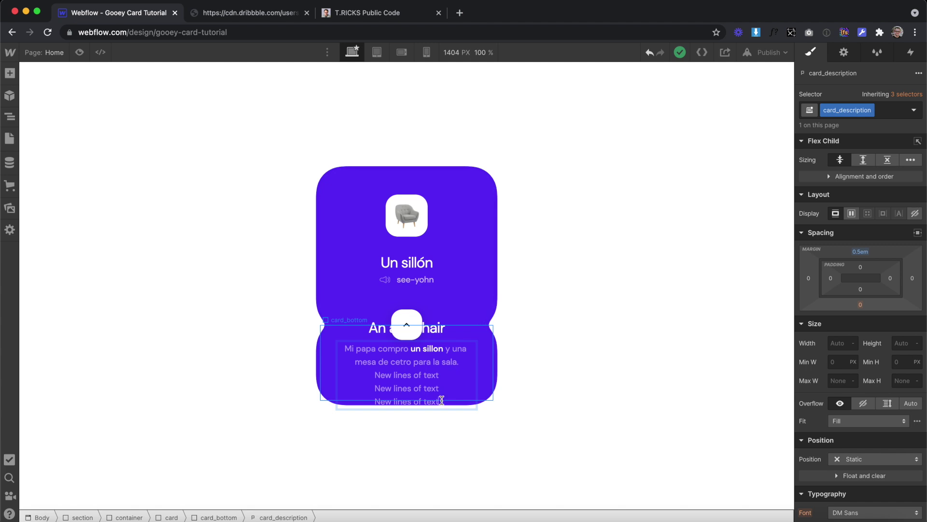
pyautogui.hotkey('ctrl', 'z')
# Step: Compare the size settings of the card_top and card_bottom blocks in card_background with those of the content blocks
pyautogui.click(10, 116)
pyautogui.click(76, 198)
pyautogui.click(80, 213)
pyautogui.click(79, 205)
pyautogui.click(80, 209)
pyautogui.click(87, 187)
pyautogui.click(92, 175)
pyautogui.click(91, 187)
pyautogui.click(94, 174)
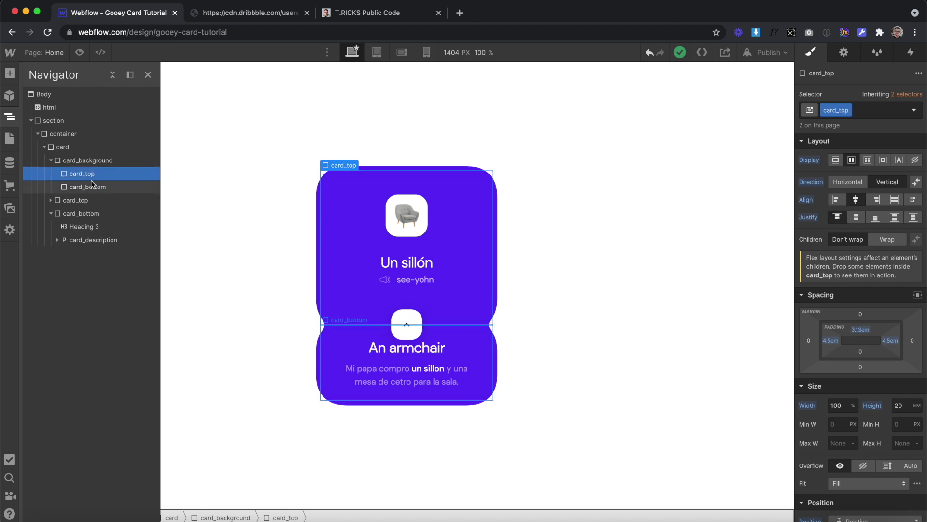
pyautogui.click(92, 185)
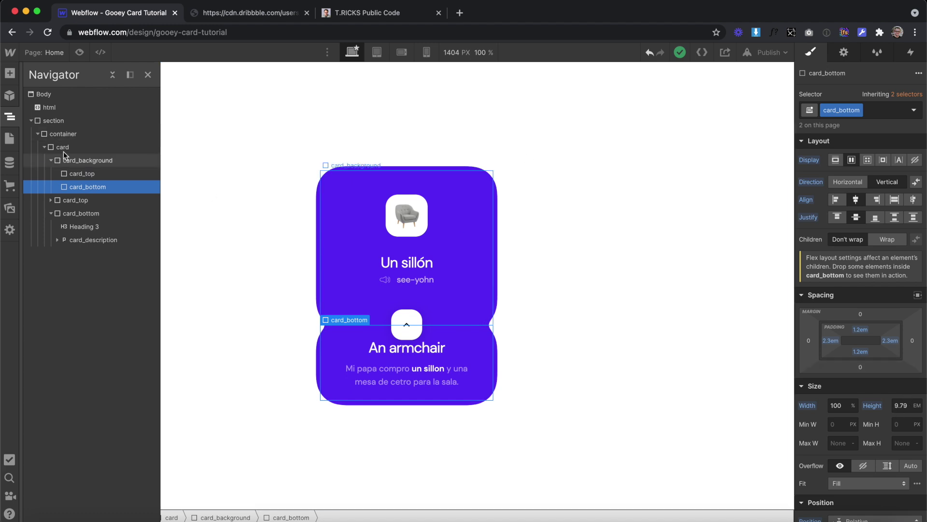
pyautogui.click(68, 173)
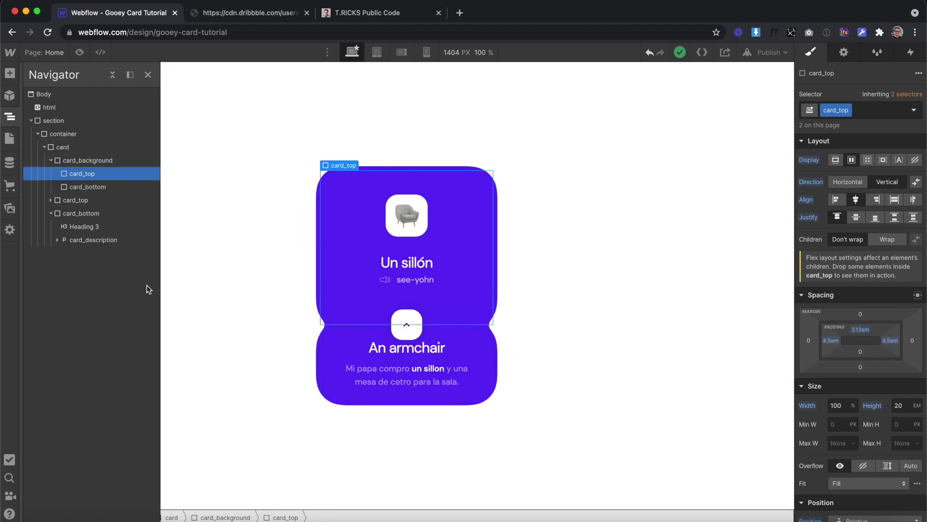
# Step: Give the card_bottom class a top margin of 2em and increase it to 10.4em
pyautogui.click(81, 187)
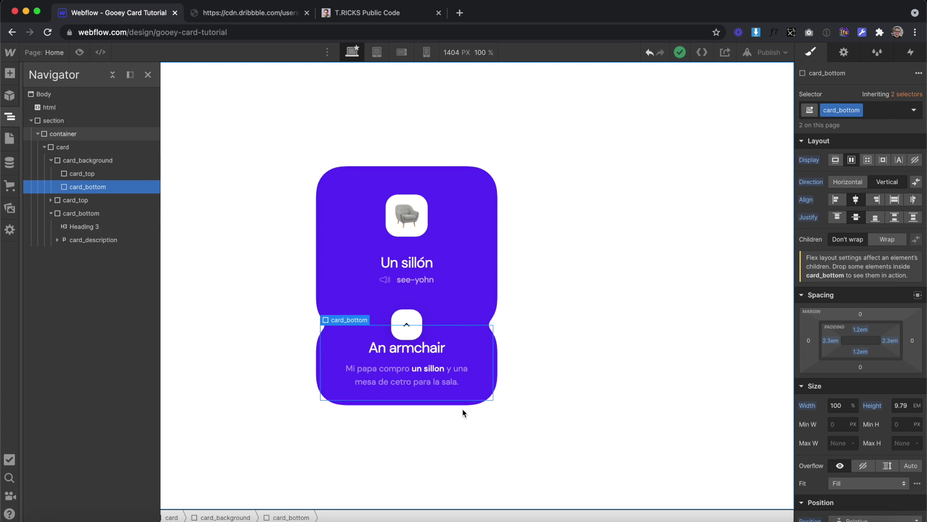
pyautogui.click(861, 315)
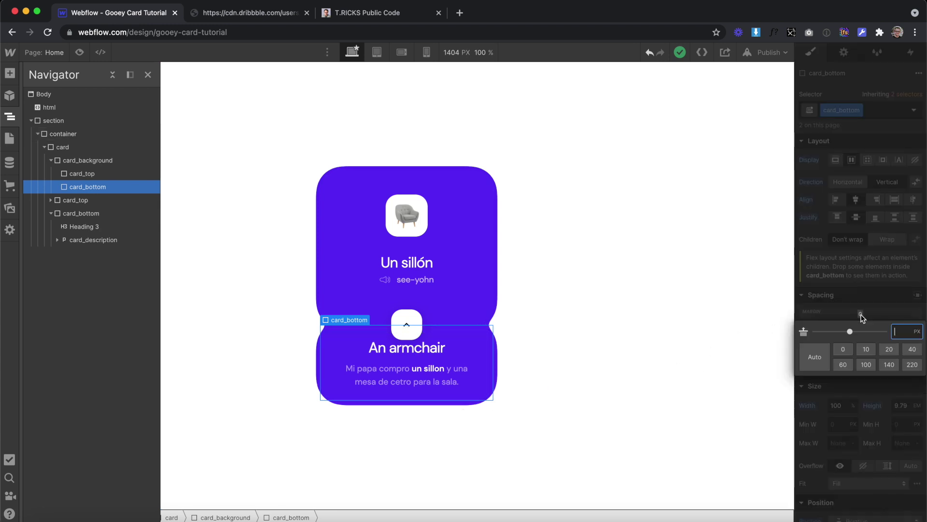
pyautogui.write('2em')
pyautogui.press('Return')
pyautogui.moveTo(861, 315); pyautogui.dragTo(854, 269)
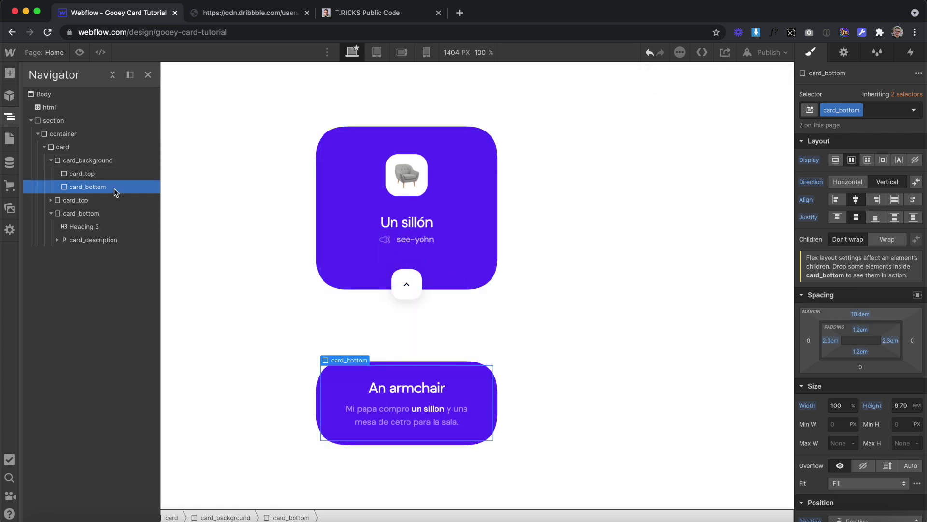
# Step: Compare the background and content blocks sharing the card_bottom class and set the class's top margin to 10.3em
pyautogui.click(99, 176)
pyautogui.click(89, 186)
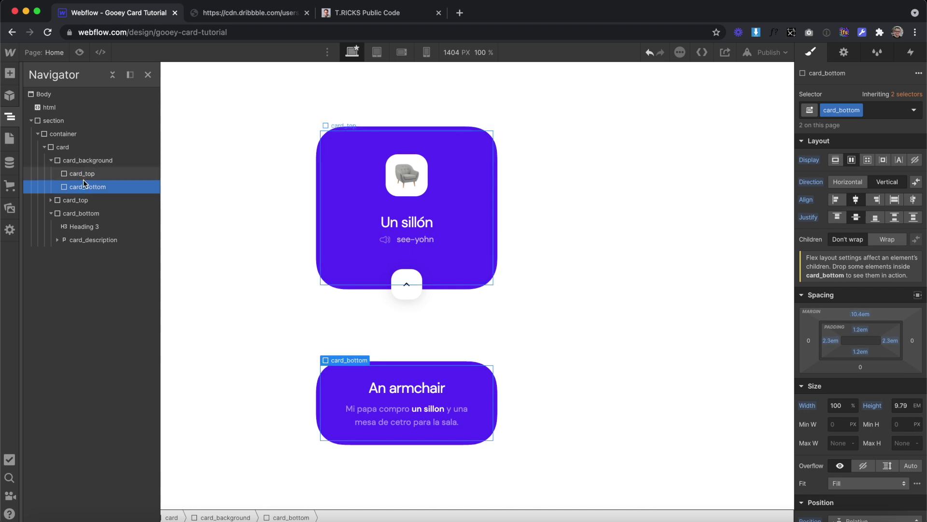
pyautogui.click(73, 213)
pyautogui.click(51, 213)
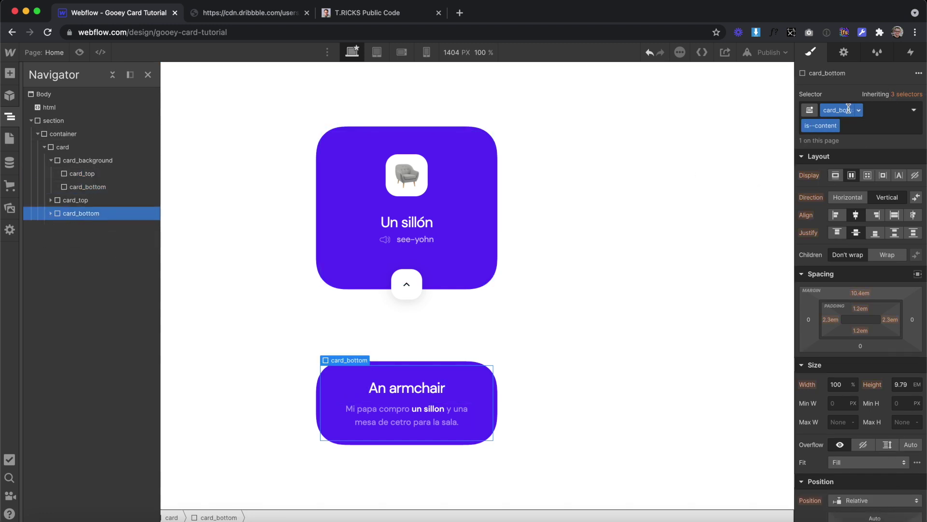
pyautogui.click(109, 187)
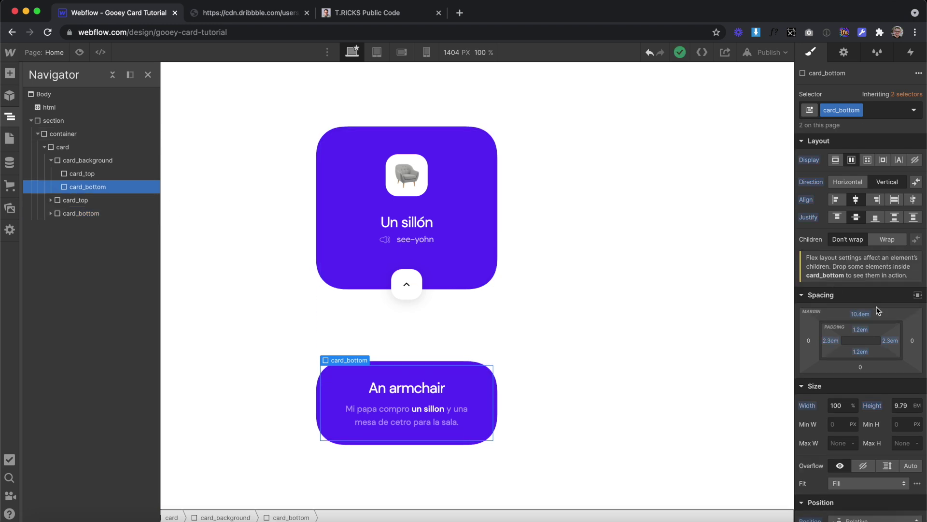
pyautogui.moveTo(869, 313)
pyautogui.mouseDown()
pyautogui.moveTo(857, 320)
pyautogui.moveTo(859, 312)
pyautogui.mouseUp()
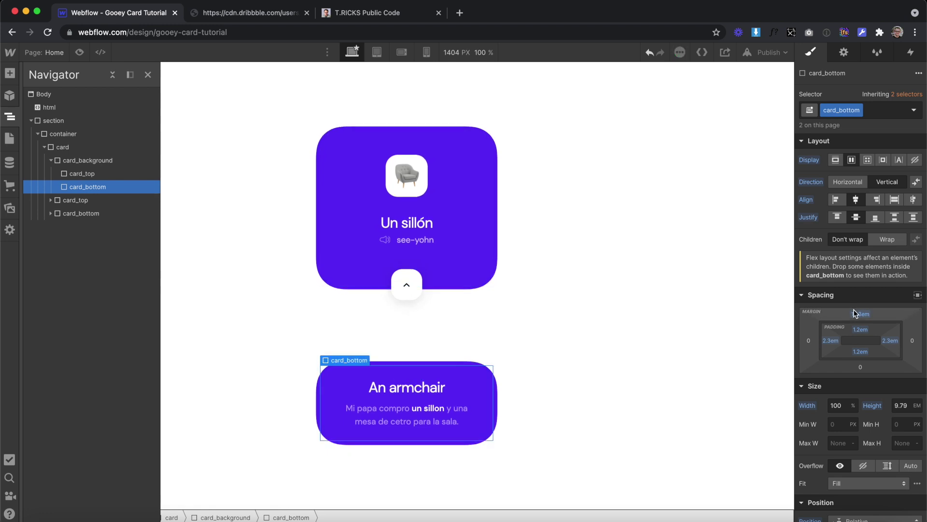
# Step: Add a div block inside card_background's card_bottom and give it the class card_line-bottom
pyautogui.click(10, 73)
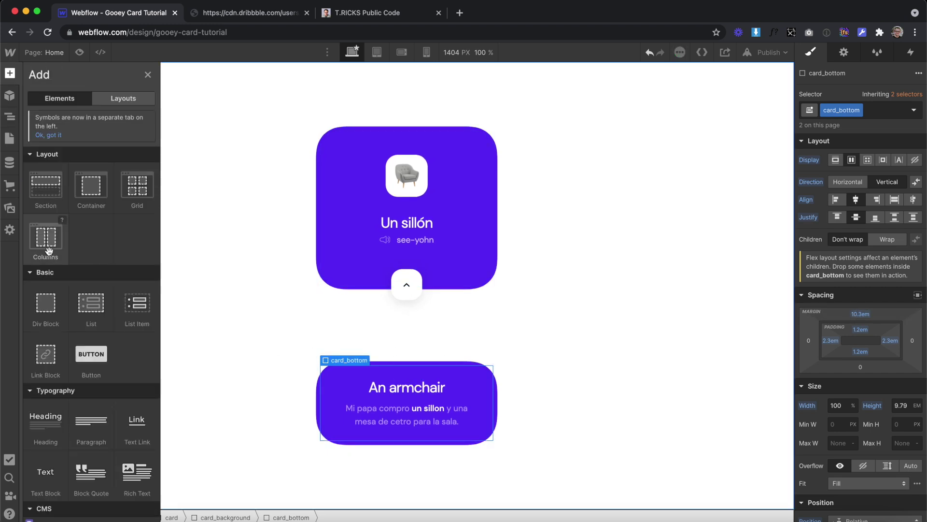
pyautogui.moveTo(46, 309); pyautogui.dragTo(114, 196)
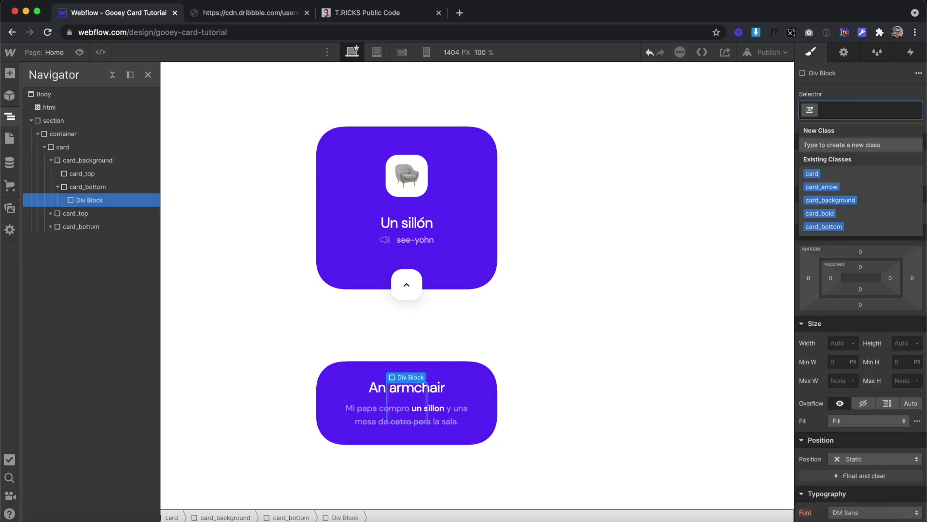
pyautogui.write('card_')
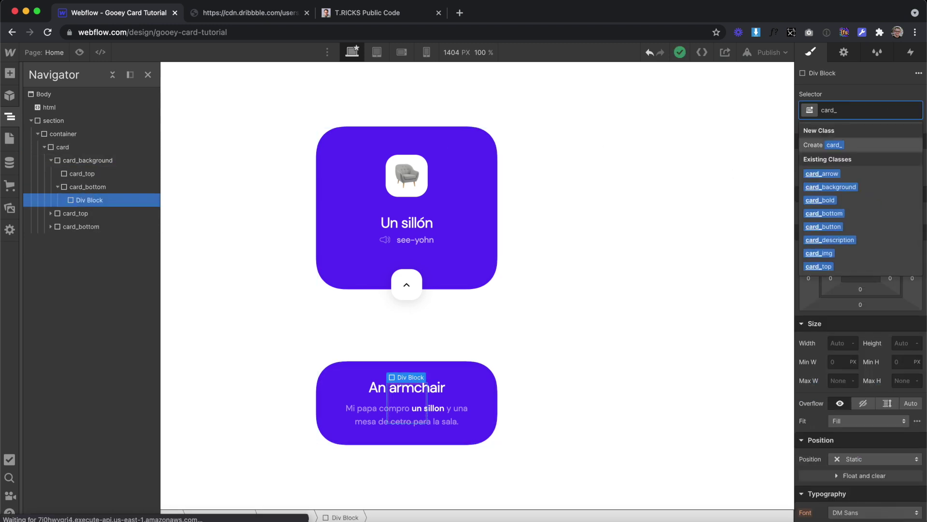
pyautogui.write('line-bottom')
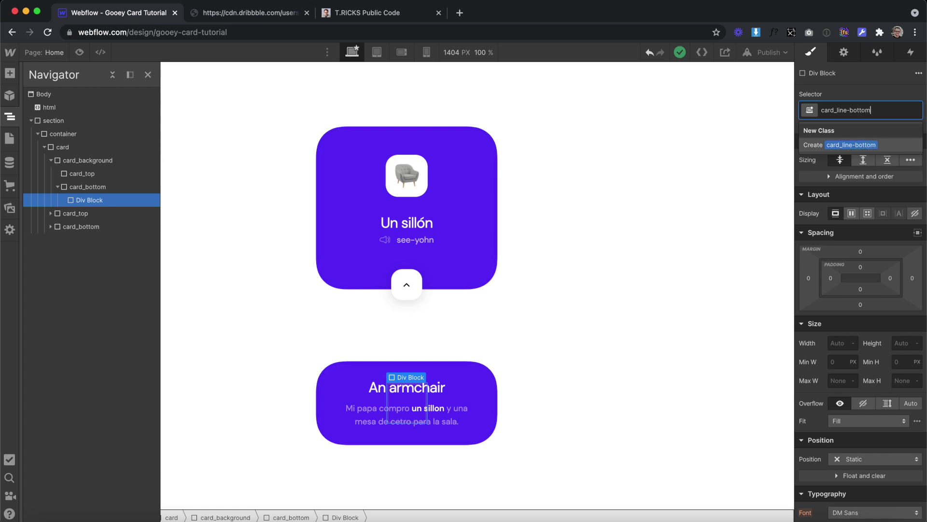
pyautogui.press('Return')
# Step: Set card_line-bottom to absolute position, pinned across the top edge of card_bottom
pyautogui.click(854, 459)
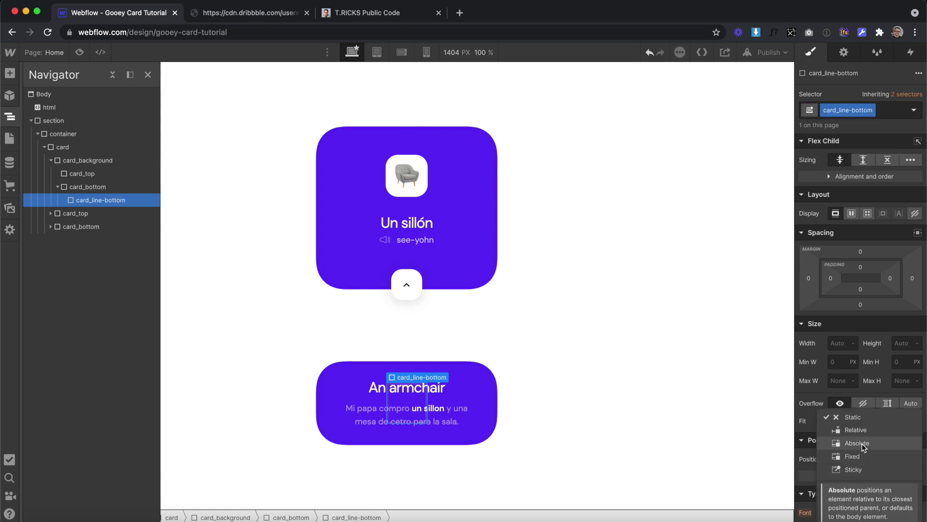
pyautogui.click(865, 443)
pyautogui.click(907, 474)
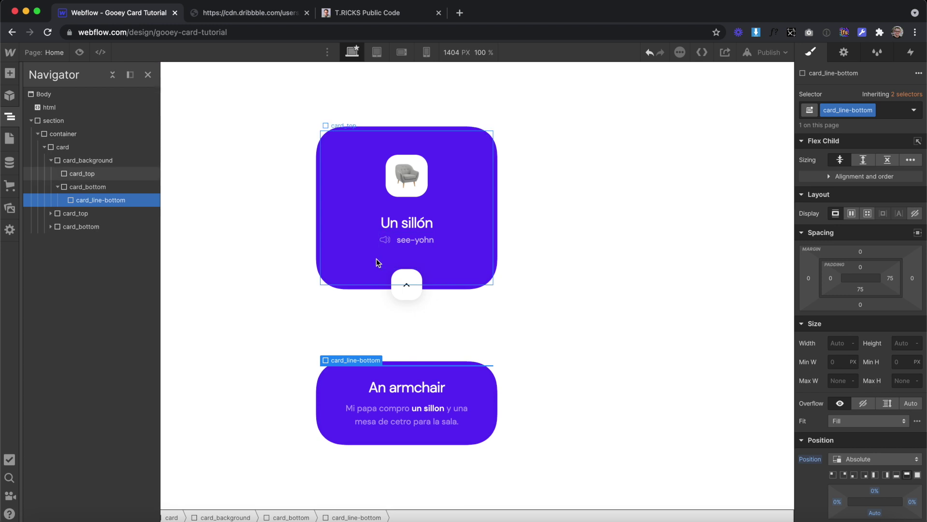
# Step: Add a div block inside card_line-bottom and give it the class card_line
pyautogui.press('a')
pyautogui.moveTo(46, 312); pyautogui.dragTo(96, 213)
pyautogui.click(852, 110)
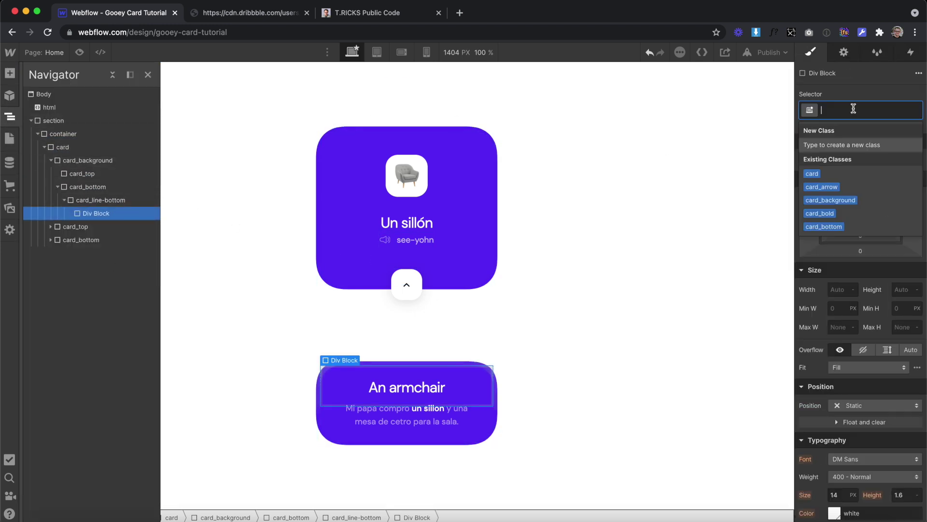
pyautogui.write('card_line')
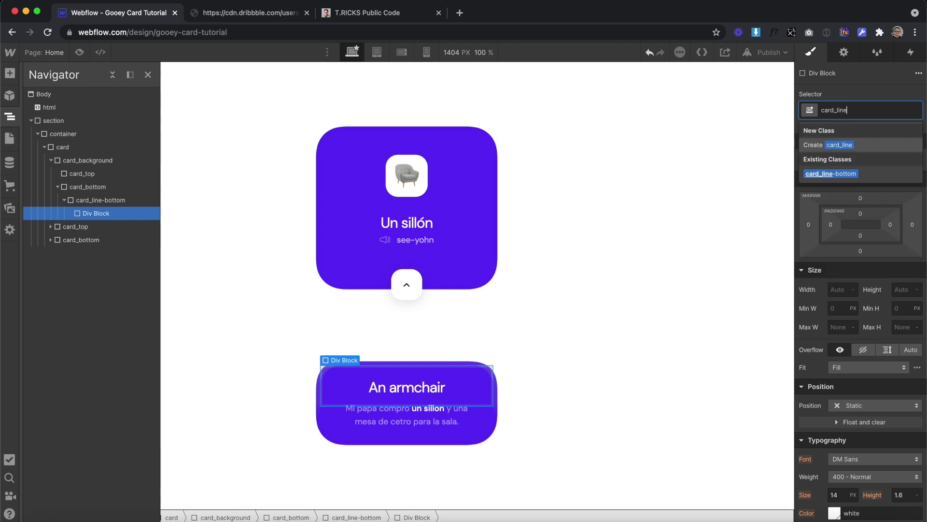
pyautogui.press('Return')
# Step: Set card_line to 3.4em wide and 9em high, with a 2.5em left margin and absolute position
pyautogui.click(836, 289)
pyautogui.write('3.4em')
pyautogui.click(907, 289)
pyautogui.write('9em')
pyautogui.click(809, 225)
pyautogui.write('2.5em')
pyautogui.click(876, 405)
pyautogui.click(849, 430)
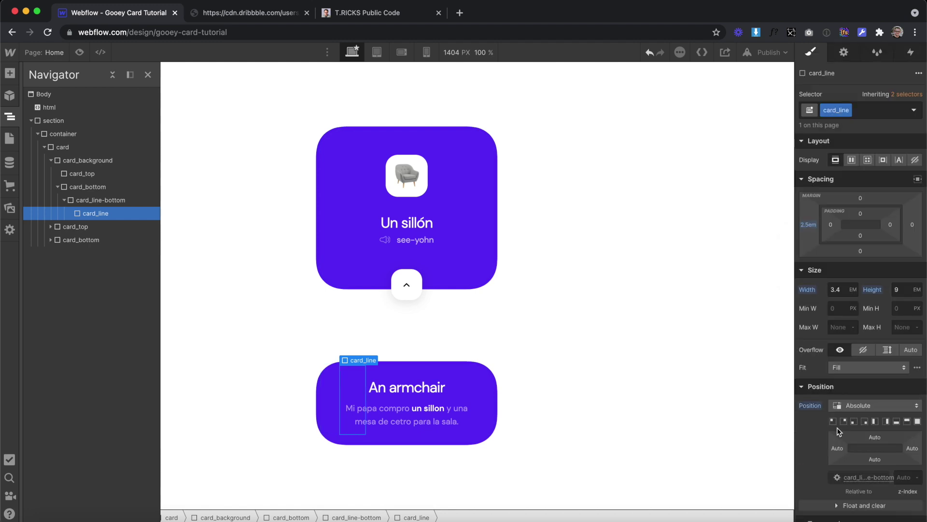
# Step: Give card_line the purple swatch as its background color
pyautogui.scroll(-10, 869, 338)
pyautogui.click(834, 297)
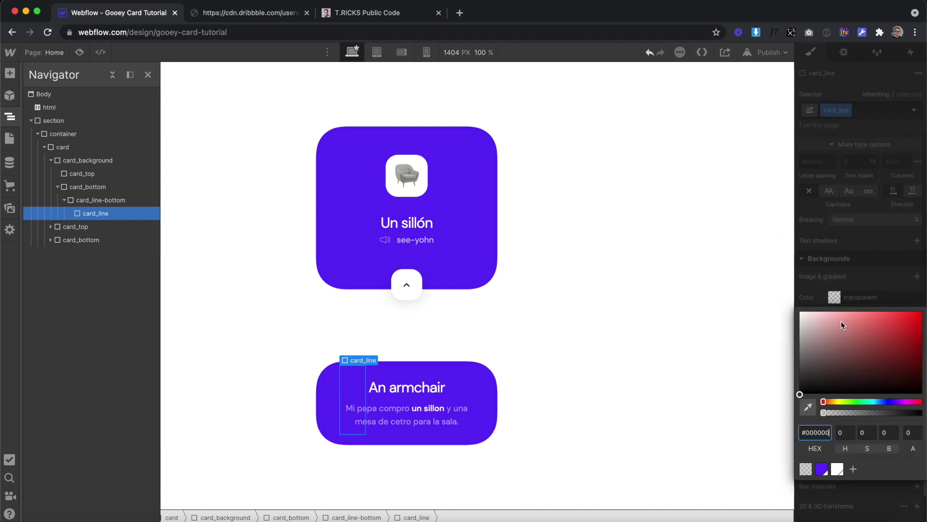
pyautogui.click(821, 469)
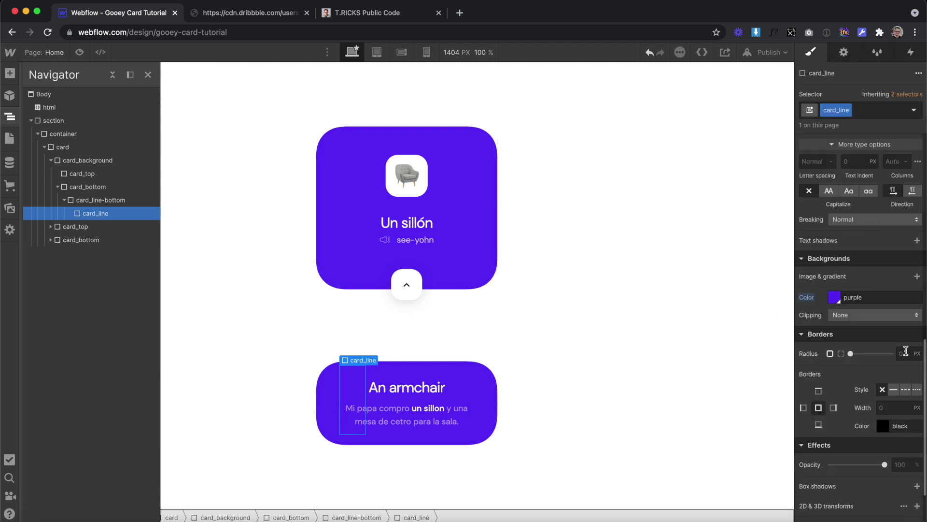
pyautogui.press('Escape')
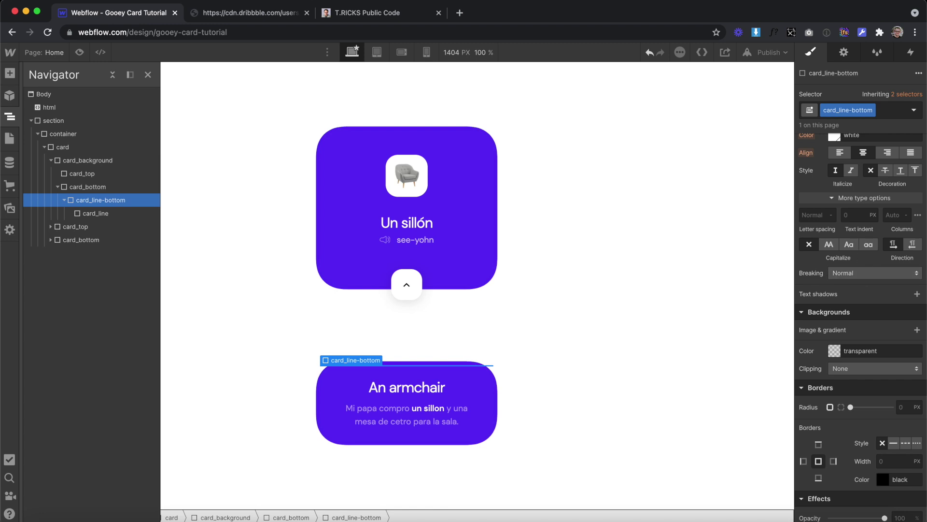
# Step: Set card_line-bottom's top margin to -7.5em so the line extends above the bottom card
pyautogui.scroll(10, 862, 261)
pyautogui.click(860, 251)
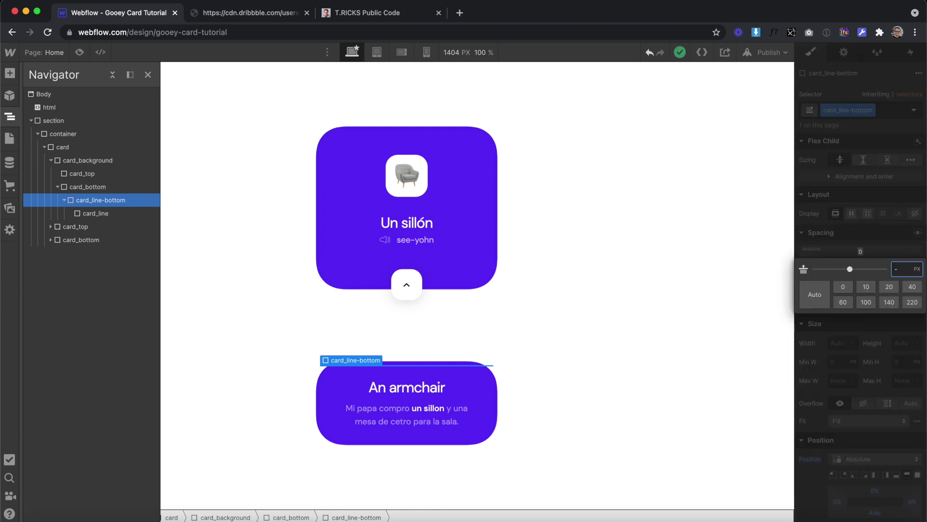
pyautogui.write('-7.4')
pyautogui.press('Return')
# Step: Duplicate card_line inside card_line-bottom and give the copy the combo class is--2
pyautogui.click(357, 313)
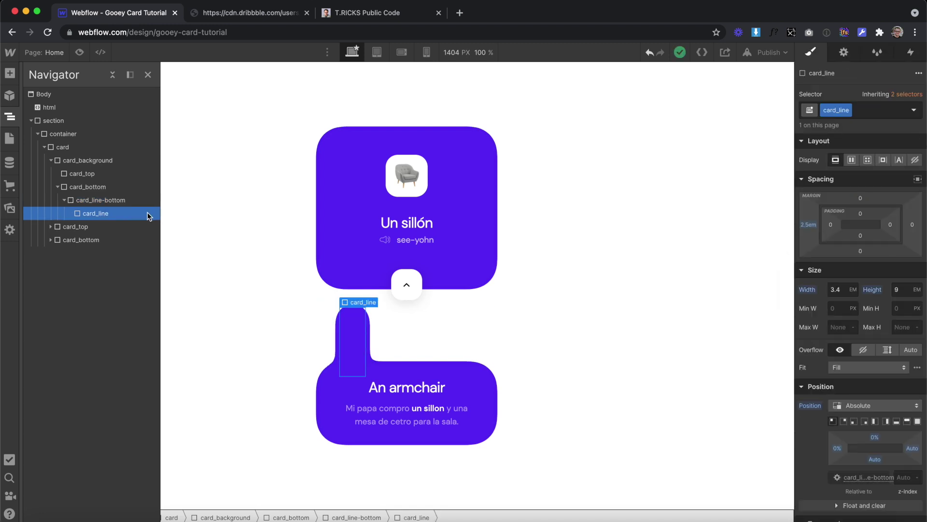
pyautogui.rightClick(357, 308)
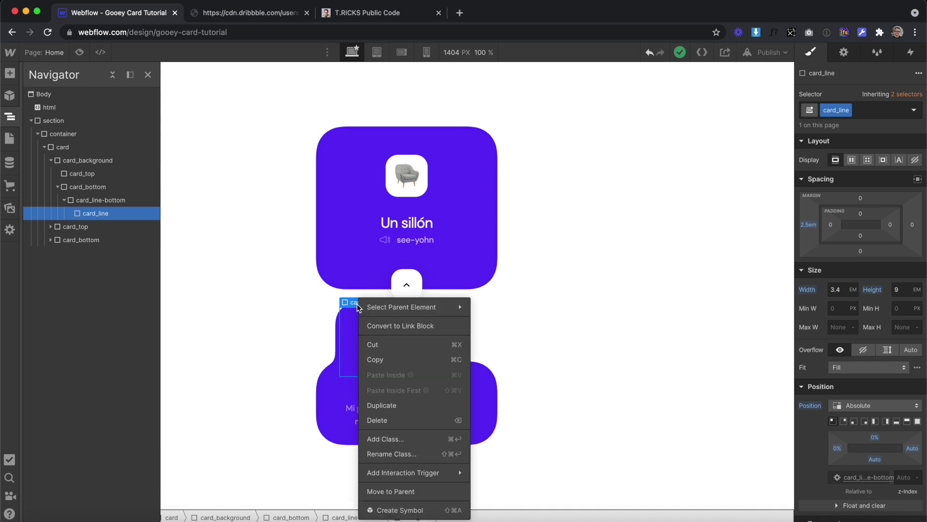
pyautogui.click(384, 406)
pyautogui.click(110, 227)
pyautogui.click(877, 109)
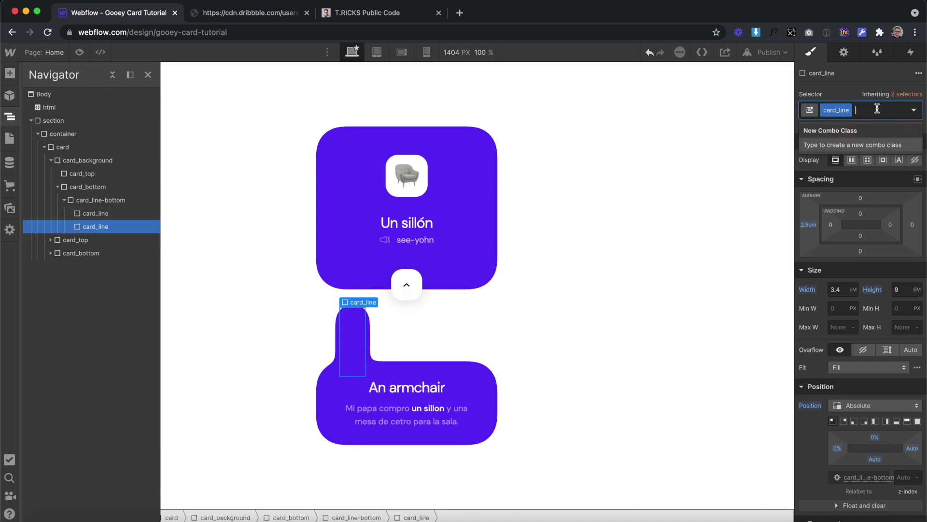
pyautogui.write('is--2')
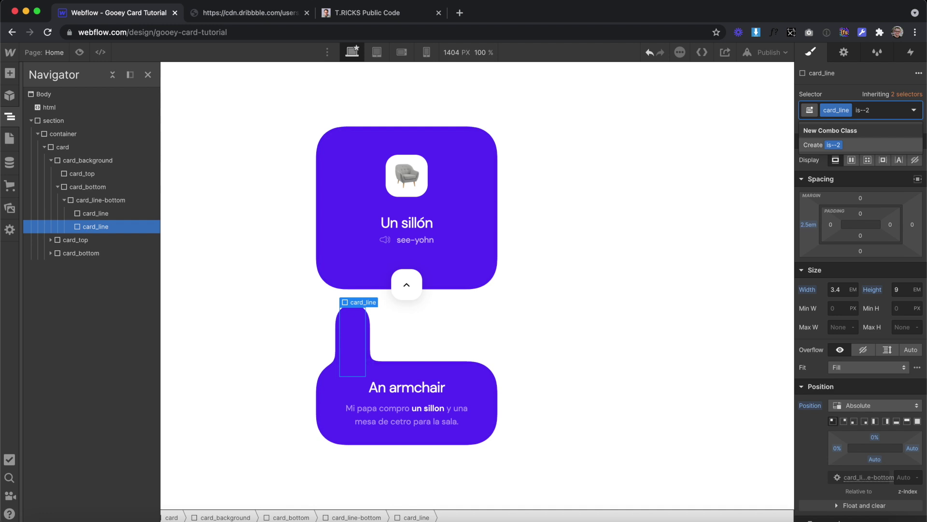
pyautogui.press('Return')
# Step: Set the is--2 line's left margin to 6.4em and its width to 1em
pyautogui.click(807, 224)
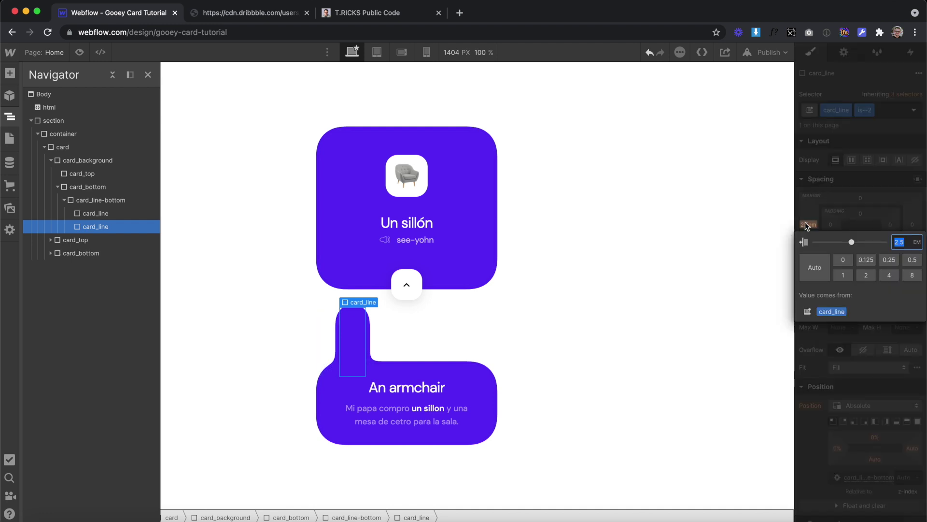
pyautogui.write('6.4')
pyautogui.press('Return')
pyautogui.click(838, 289)
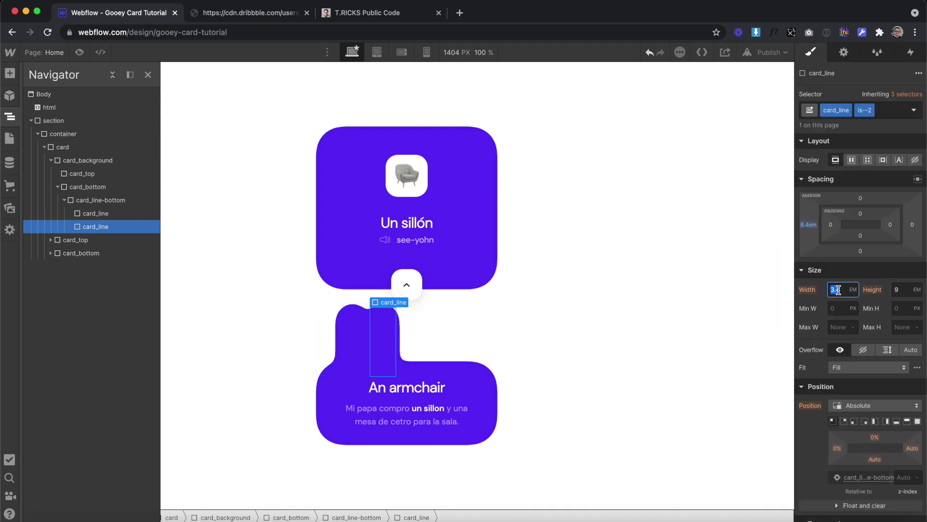
pyautogui.write('1')
# Step: Remove the goo combo class from card_background
pyautogui.click(87, 160)
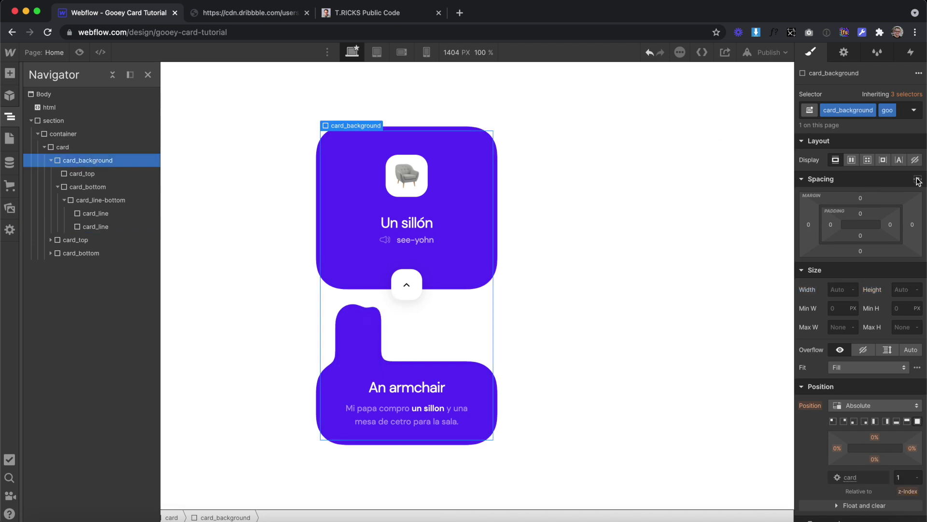
pyautogui.click(900, 113)
pyautogui.press('BackSpace')
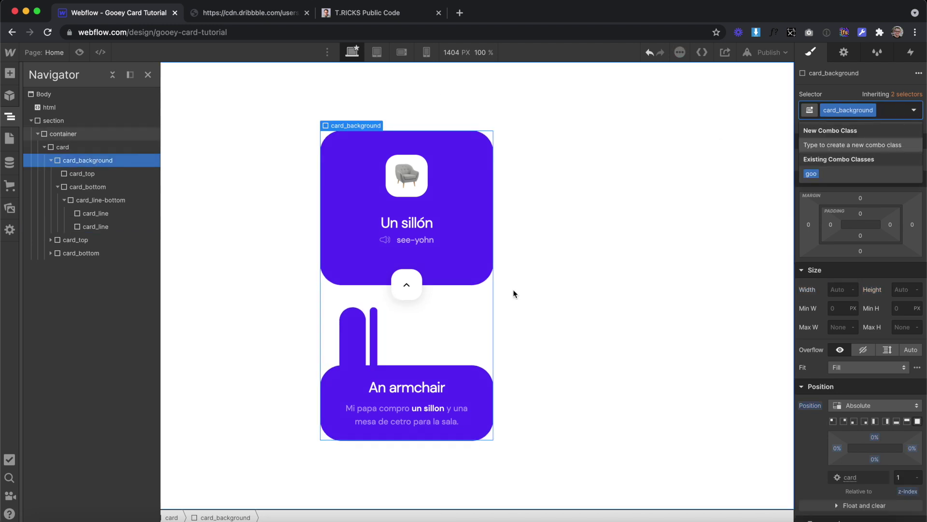
# Step: Duplicate the is--2 line and replace the copy's combo class with a new one named is--3
pyautogui.click(375, 345)
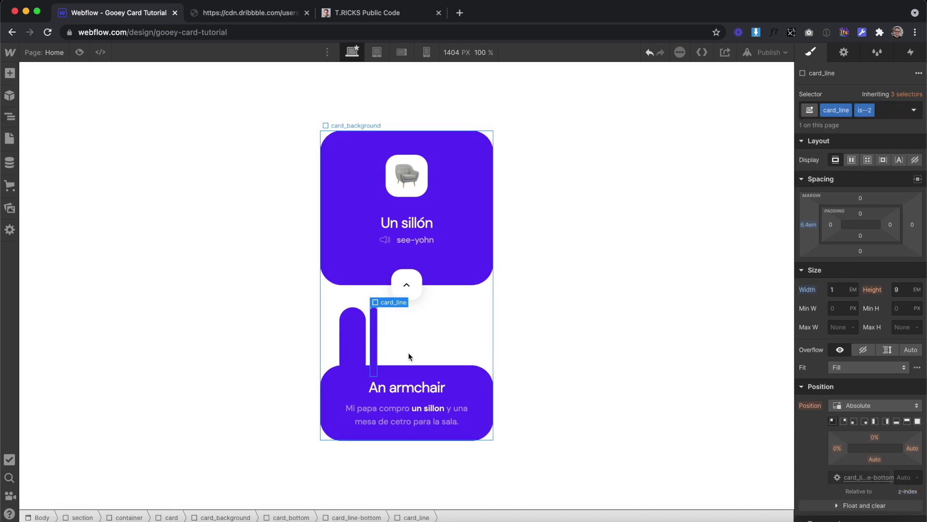
pyautogui.click(10, 116)
pyautogui.rightClick(388, 305)
pyautogui.click(409, 406)
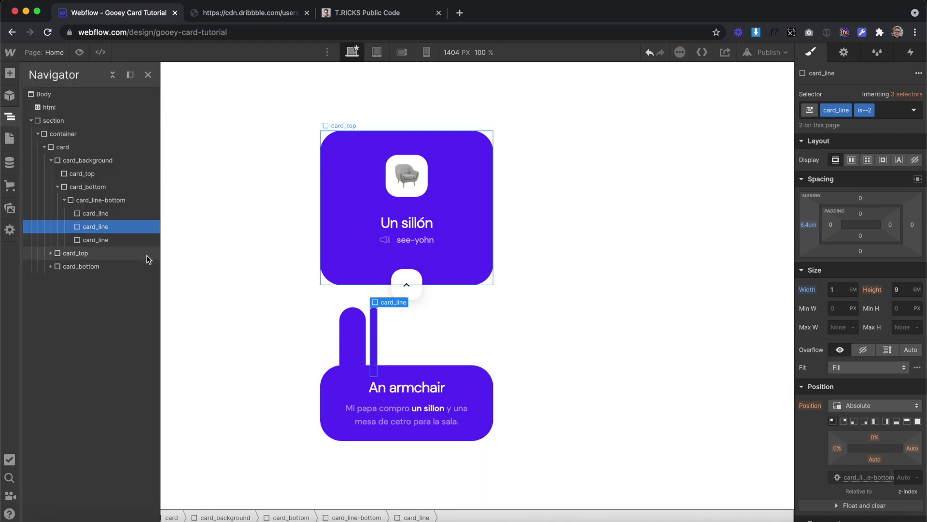
pyautogui.click(887, 110)
pyautogui.press('BackSpace')
pyautogui.write('is--3')
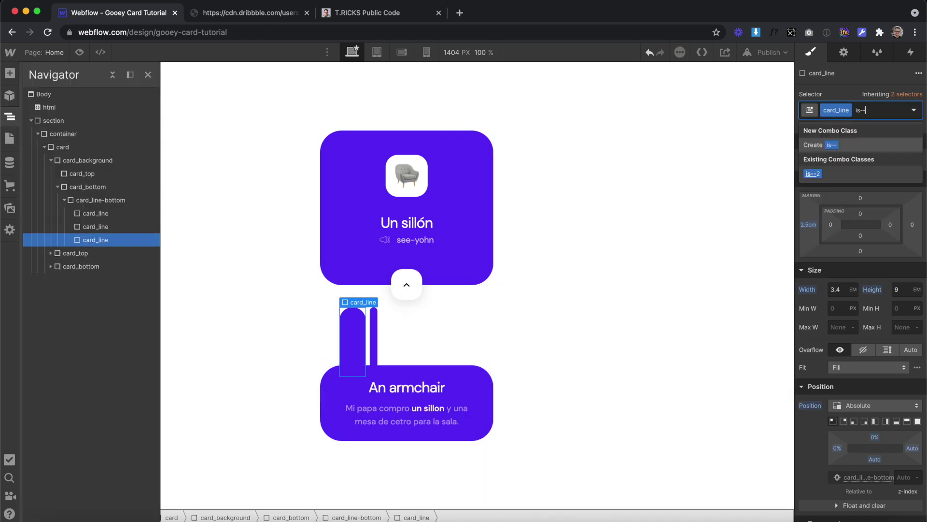
pyautogui.press('Return')
# Step: Set the is--3 line's left margin to 10.7em and its width to 3.9em
pyautogui.click(809, 224)
pyautogui.write('10.7')
pyautogui.press('Return')
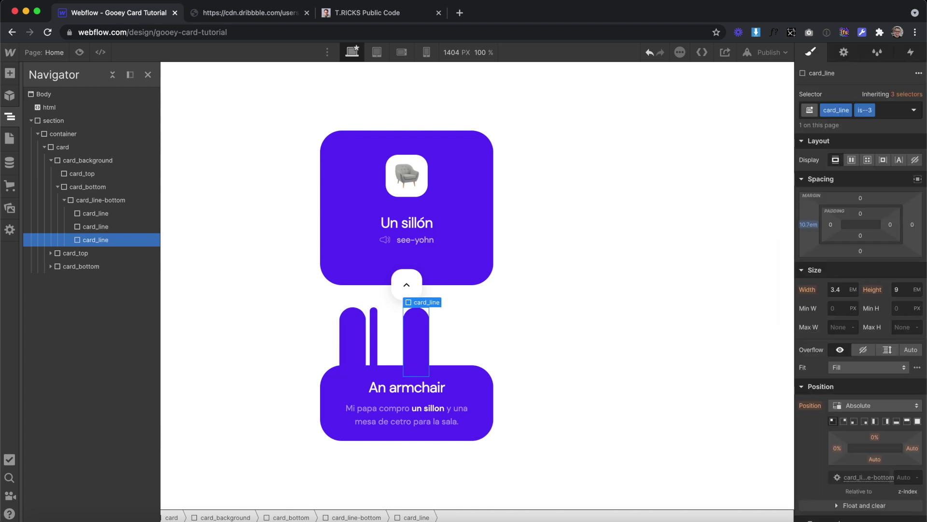
pyautogui.click(837, 291)
pyautogui.write('3.9')
# Step: Duplicate the is--3 line and replace the copy's combo class with is--4
pyautogui.rightClick(426, 338)
pyautogui.click(466, 405)
pyautogui.press('BackSpace')
pyautogui.write('is--4')
pyautogui.press('Return')
# Step: Set the is--4 line's left margin to 16.6em and its width to 0.8em
pyautogui.click(808, 224)
pyautogui.write('16')
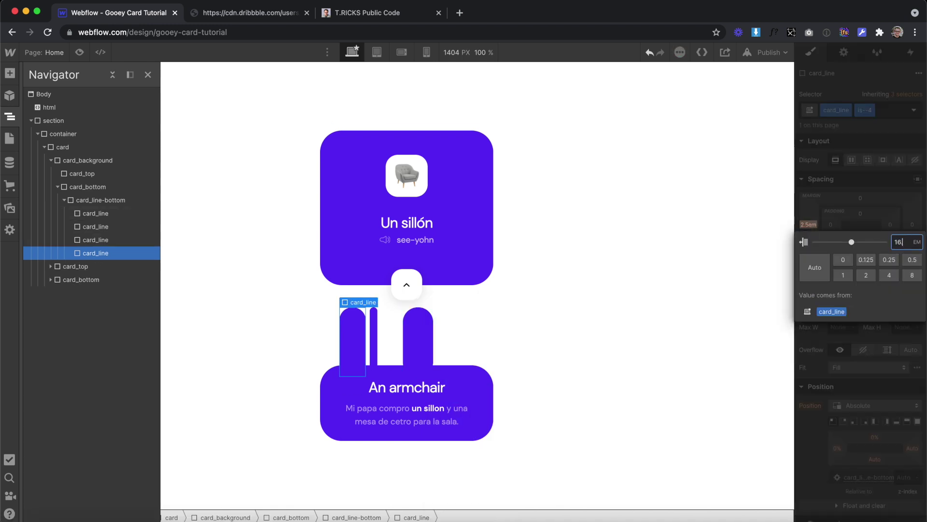
pyautogui.write('.6')
pyautogui.press('Return')
pyautogui.click(838, 289)
pyautogui.write('0')
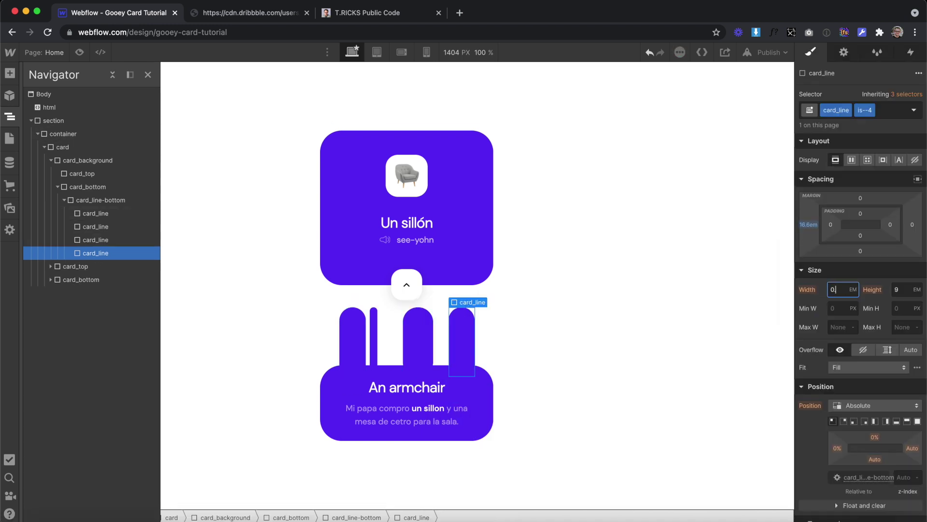
pyautogui.write('.8')
# Step: Duplicate the is--4 line and replace the copy's combo class with is--5
pyautogui.rightClick(465, 303)
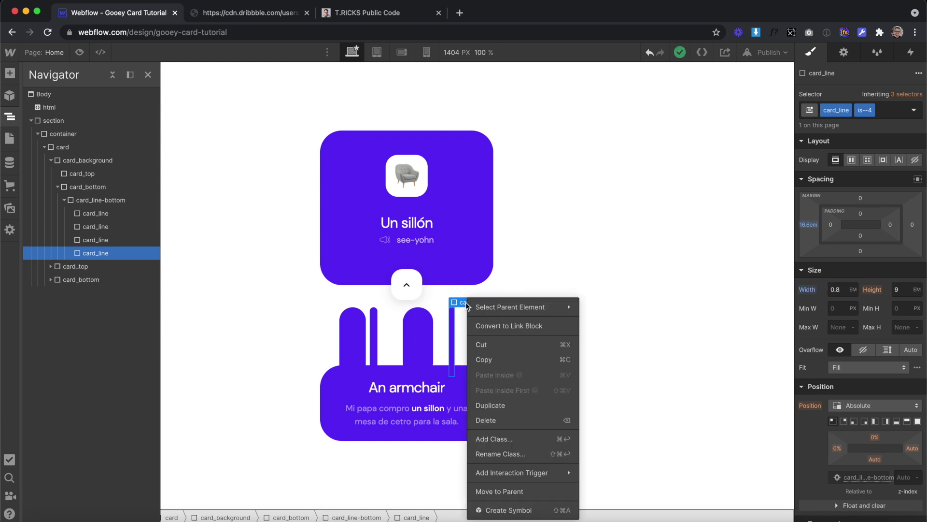
pyautogui.click(500, 407)
pyautogui.press('super+Return')
pyautogui.press('BackSpace')
pyautogui.write('is-')
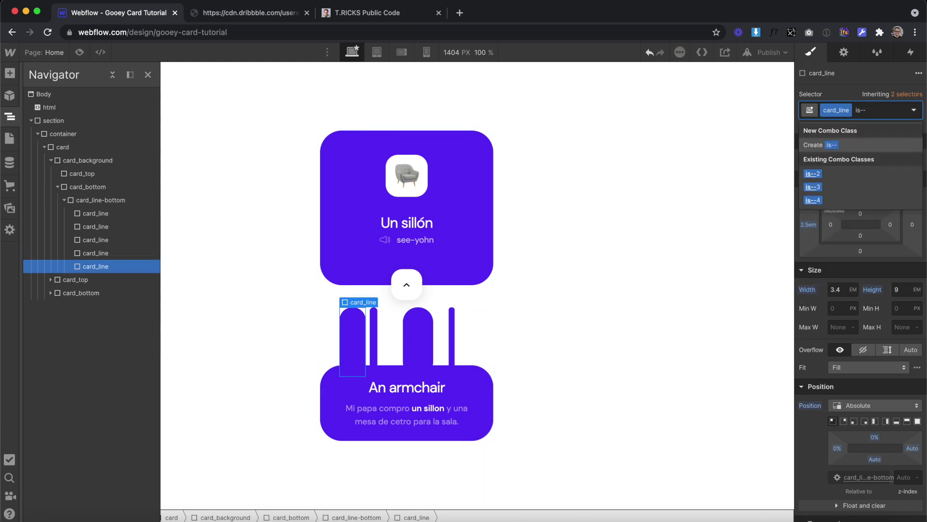
pyautogui.write('-')
pyautogui.press('Return')
# Step: Set the is--5 line's left margin to 17.9em and its width to 3.5em
pyautogui.click(808, 225)
pyautogui.write('17')
pyautogui.press('Return')
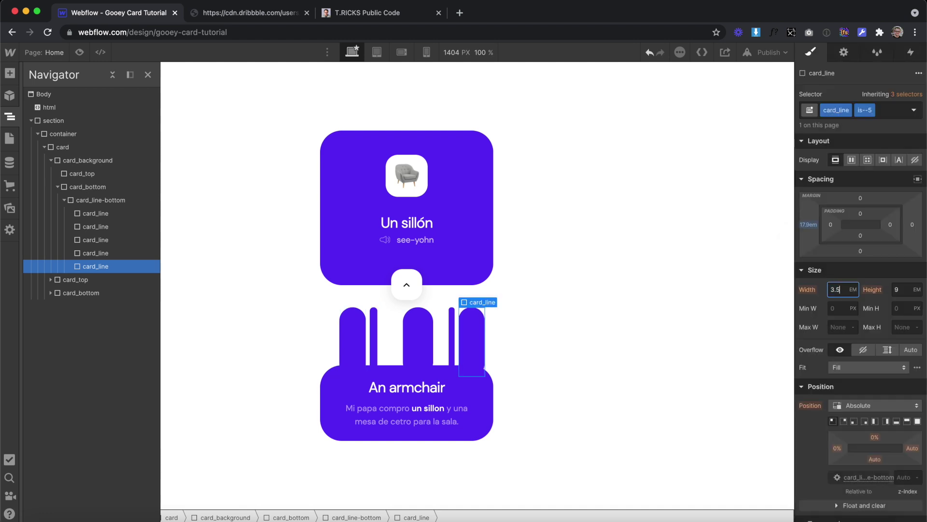
# Step: Try varying card_line-bottom's top margin and scaling card_line horizontally to 0.8 to preview how the lines stretch
pyautogui.click(418, 321)
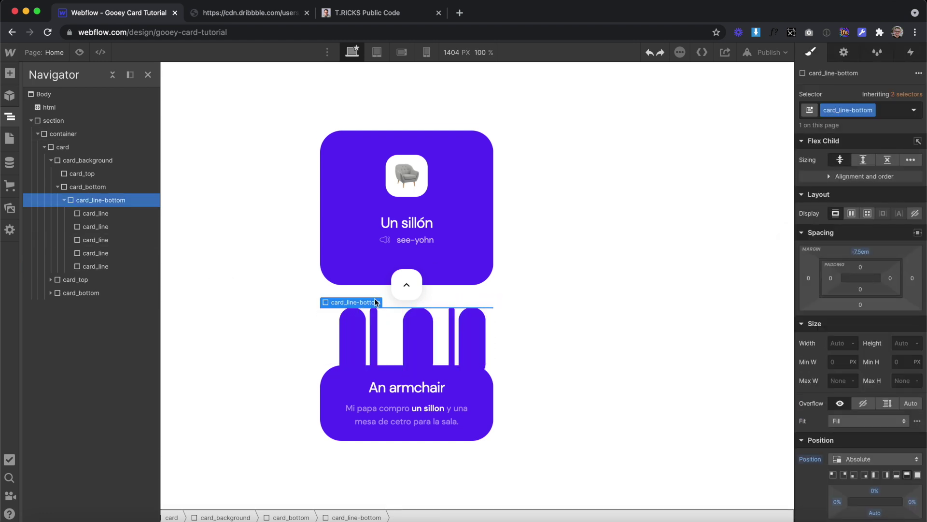
pyautogui.moveTo(868, 252); pyautogui.dragTo(660, 304)
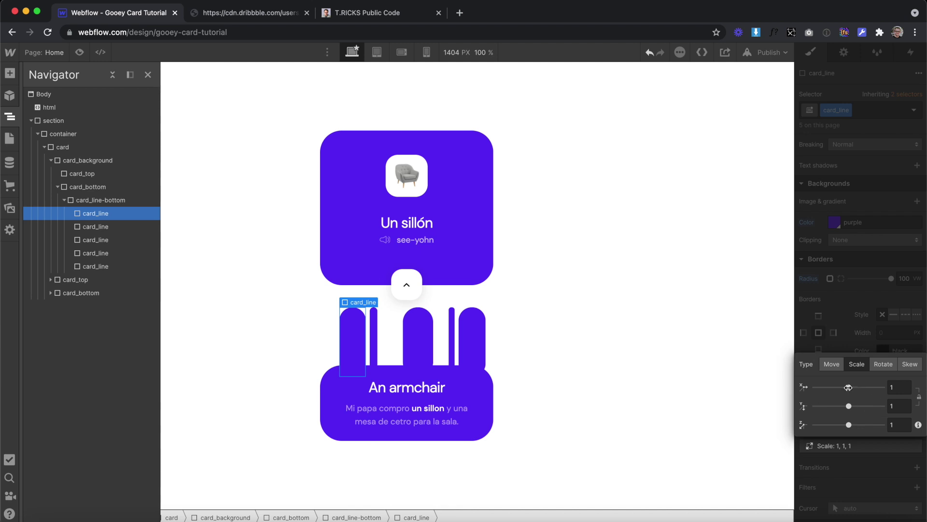
pyautogui.moveTo(848, 387)
pyautogui.mouseDown()
pyautogui.moveTo(815, 394)
pyautogui.moveTo(843, 388)
pyautogui.mouseUp()
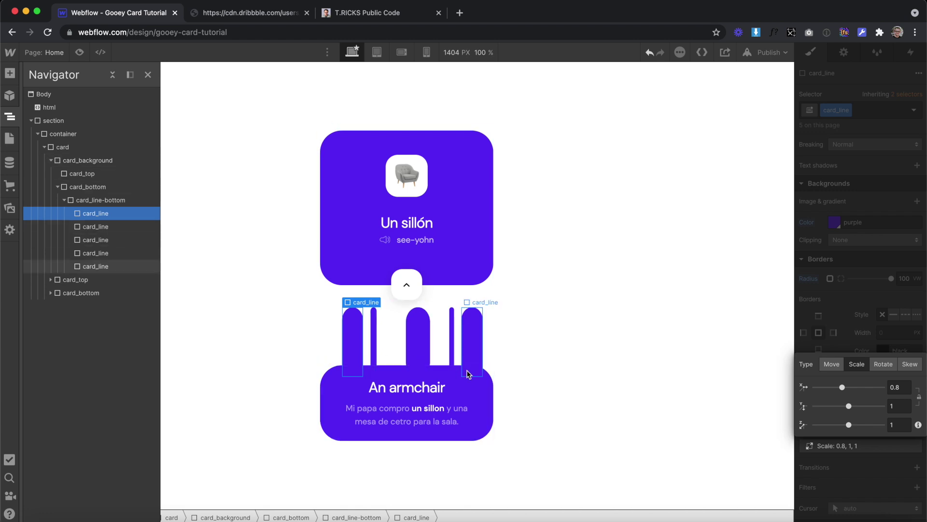
# Step: Copy card_line-bottom with its lines into the background's card_top and duplicate the copy's class as card_line-top
pyautogui.click(100, 200)
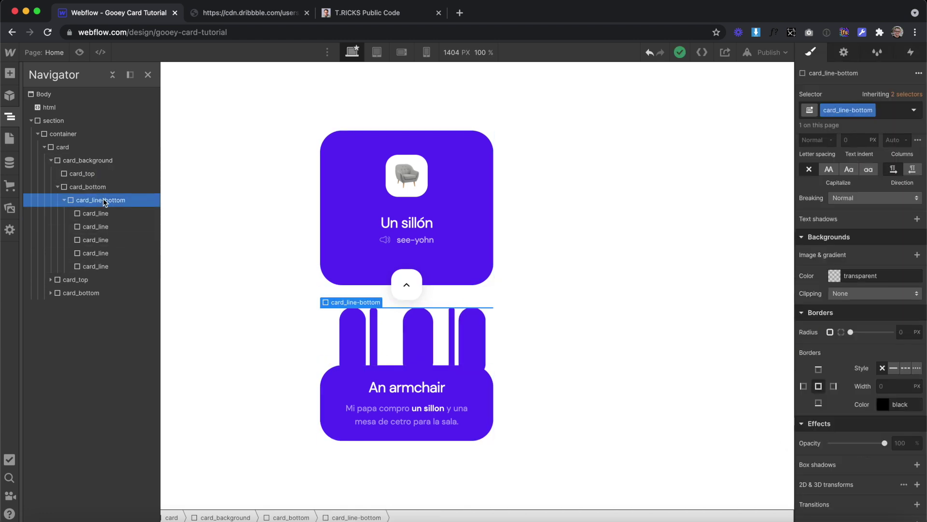
pyautogui.click(96, 173)
pyautogui.hotkey('ctrl', 'v')
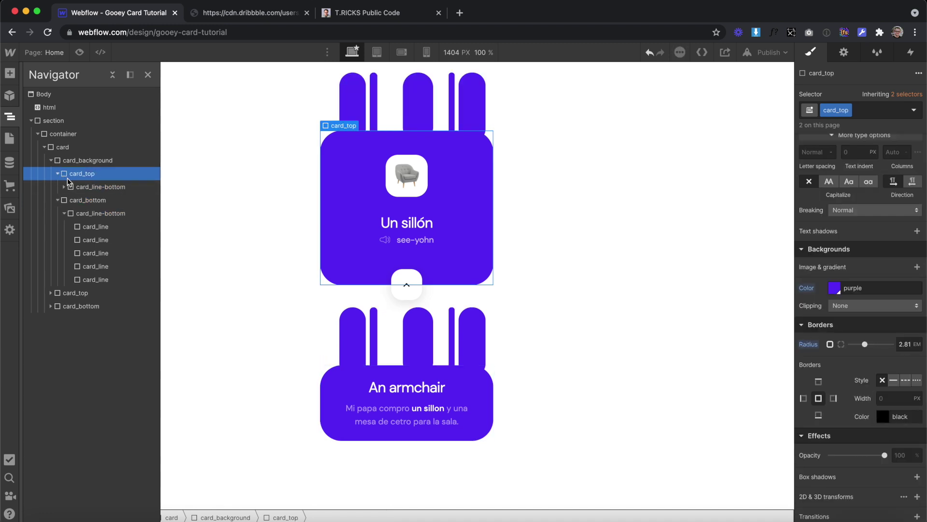
pyautogui.click(872, 111)
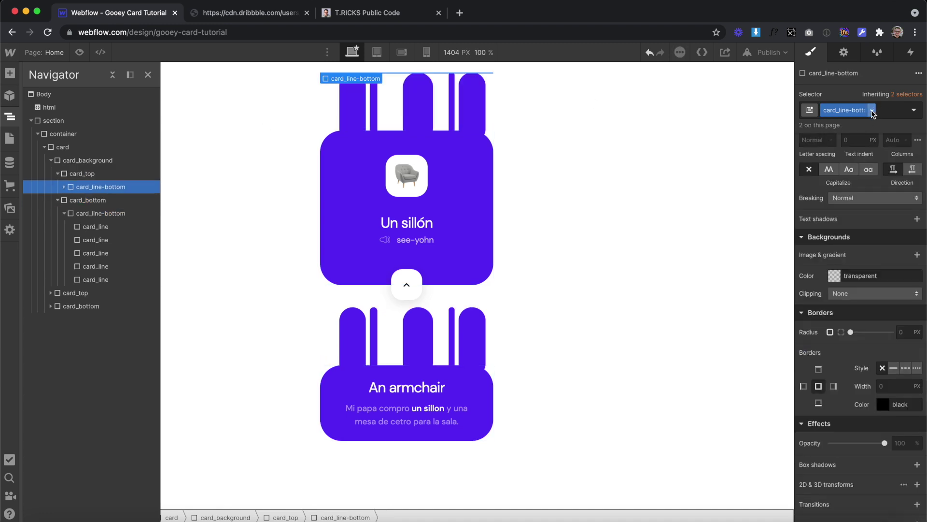
pyautogui.click(845, 140)
pyautogui.write('card_line-top')
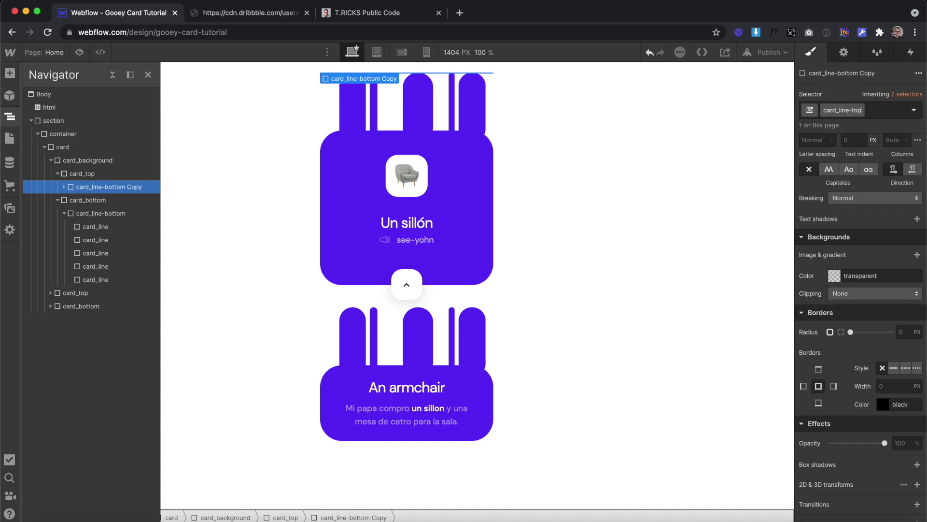
pyautogui.press('Return')
# Step: Pin card_line-top along the bottom edge of card_top and reset its top margin
pyautogui.click(896, 478)
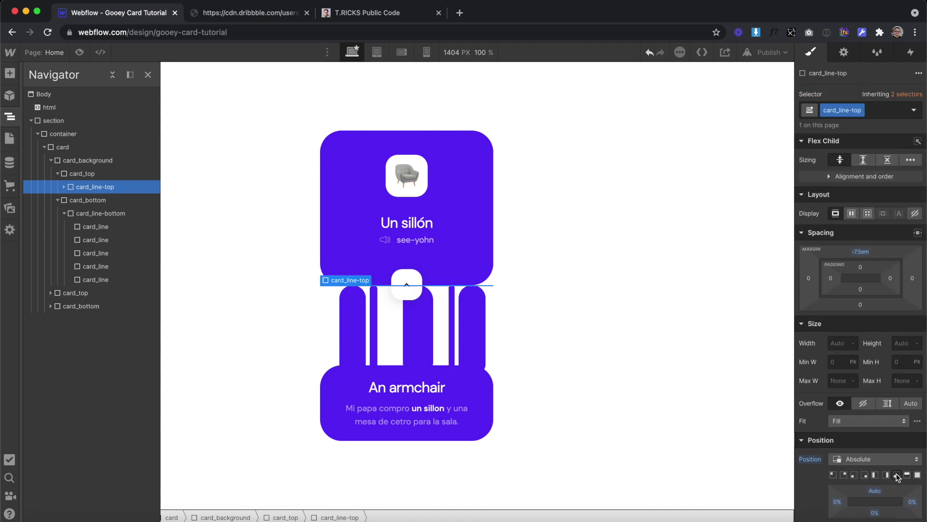
pyautogui.click(860, 251)
pyautogui.click(855, 322)
# Step: Set card_line-top's bottom margin to 9.6em so its lines sit behind the top card
pyautogui.click(860, 303)
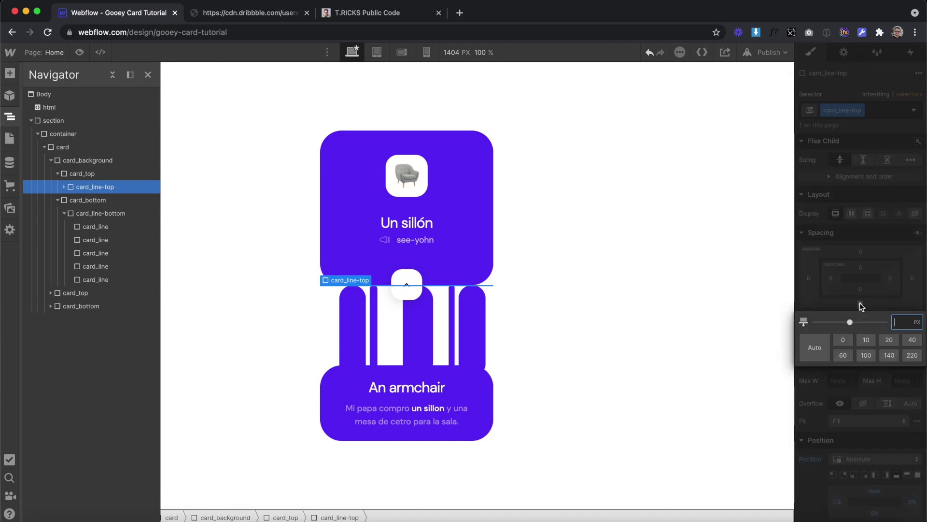
pyautogui.write('9.6em')
pyautogui.press('Return')
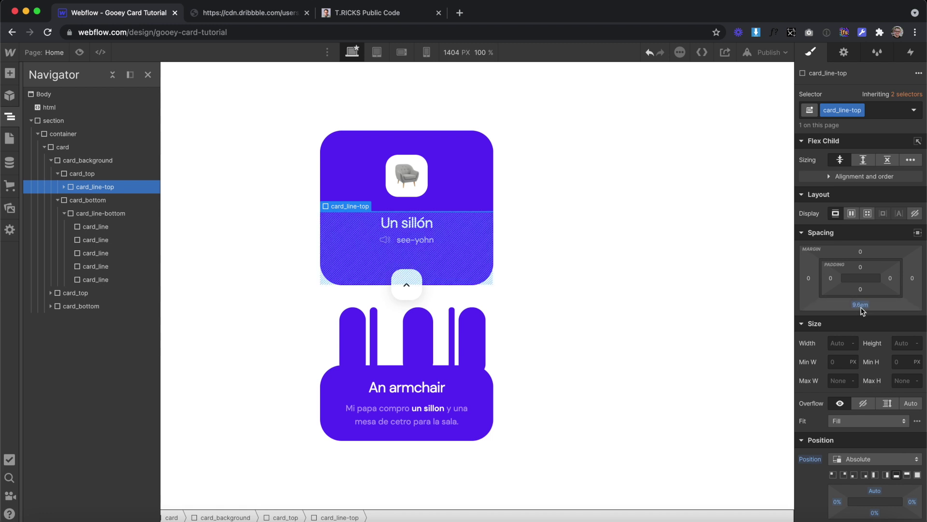
pyautogui.moveTo(862, 310); pyautogui.dragTo(856, 264)
# Step: Add a div block inside the foreground card_bottom, above the "An armchair" heading
pyautogui.click(408, 387)
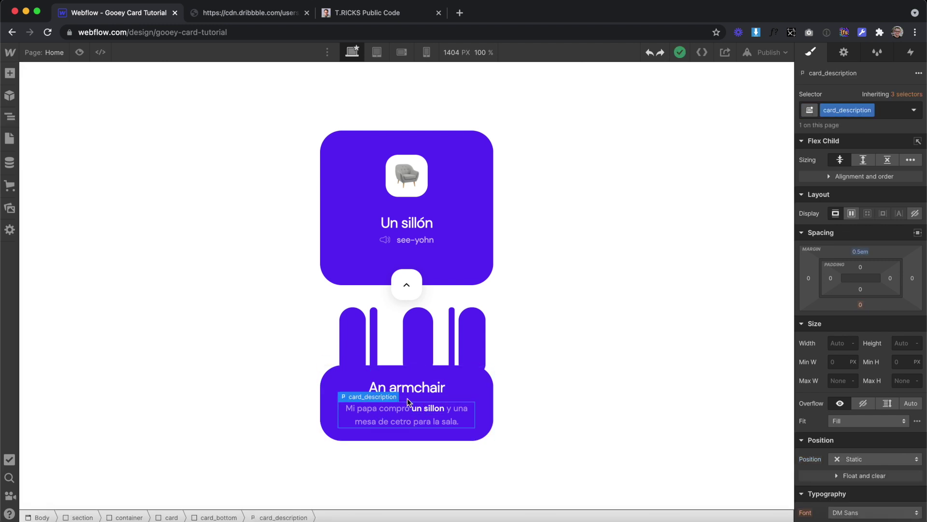
pyautogui.click(9, 117)
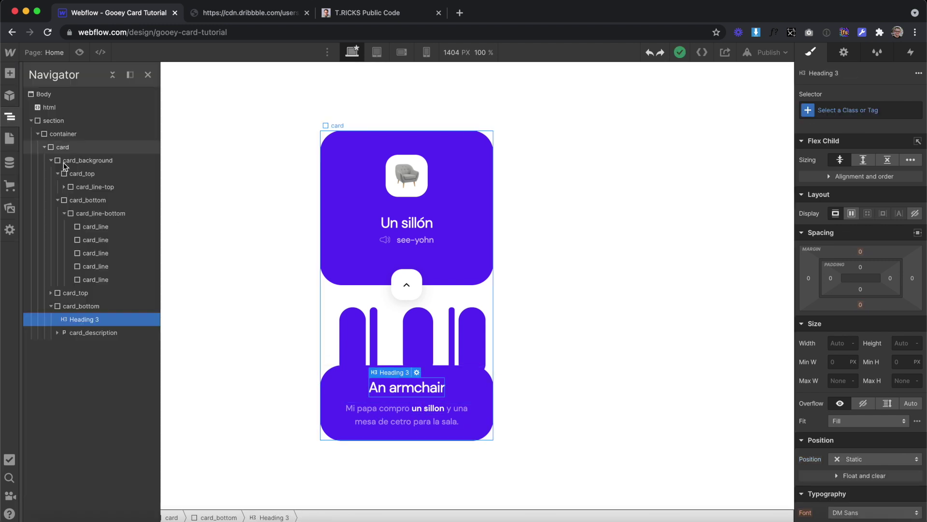
pyautogui.click(9, 73)
pyautogui.moveTo(45, 302); pyautogui.dragTo(404, 412)
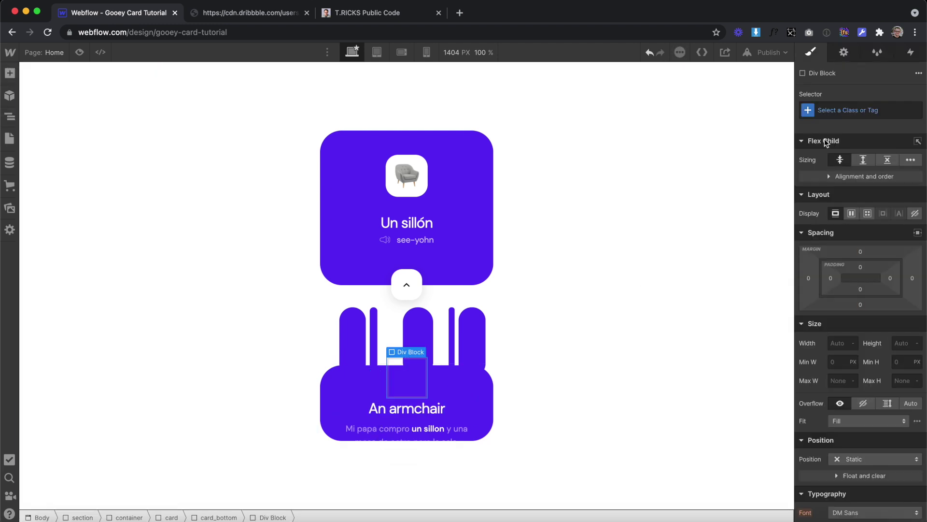
# Step: Give the new div block the class card_bottom-text and move the heading and card_description inside it
pyautogui.click(832, 110)
pyautogui.write('card_bottom-text')
pyautogui.press('Return')
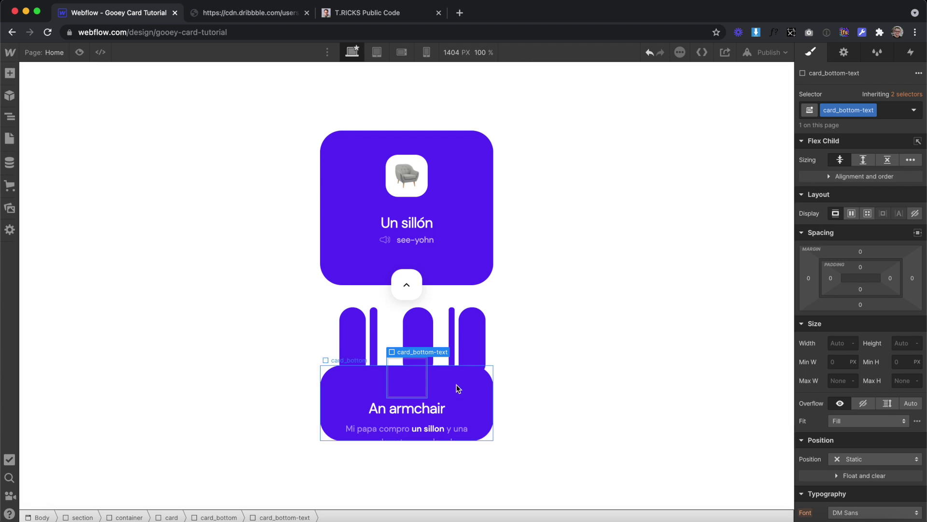
pyautogui.click(7, 114)
pyautogui.moveTo(89, 332); pyautogui.dragTo(130, 346)
# Step: Set card_bottom's top margin to -6.1em so the bottom card tucks up over the top card
pyautogui.click(476, 377)
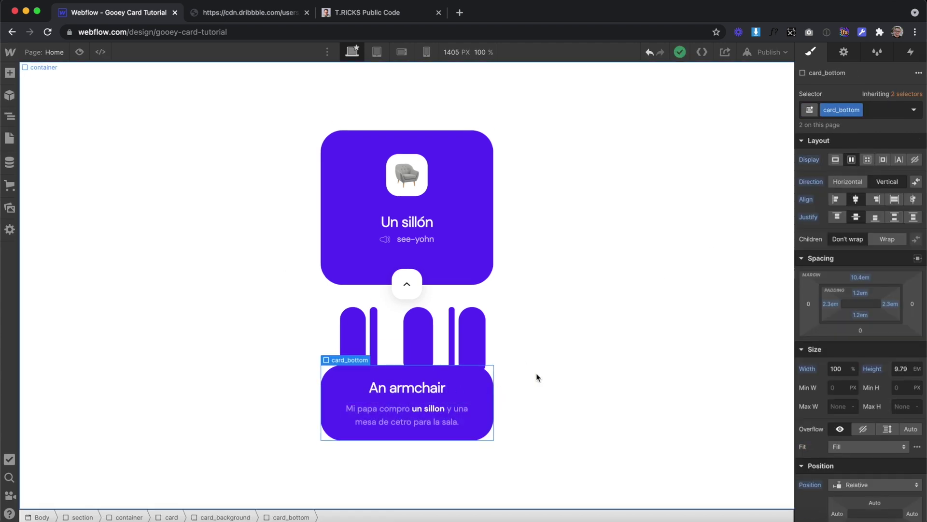
pyautogui.click(863, 278)
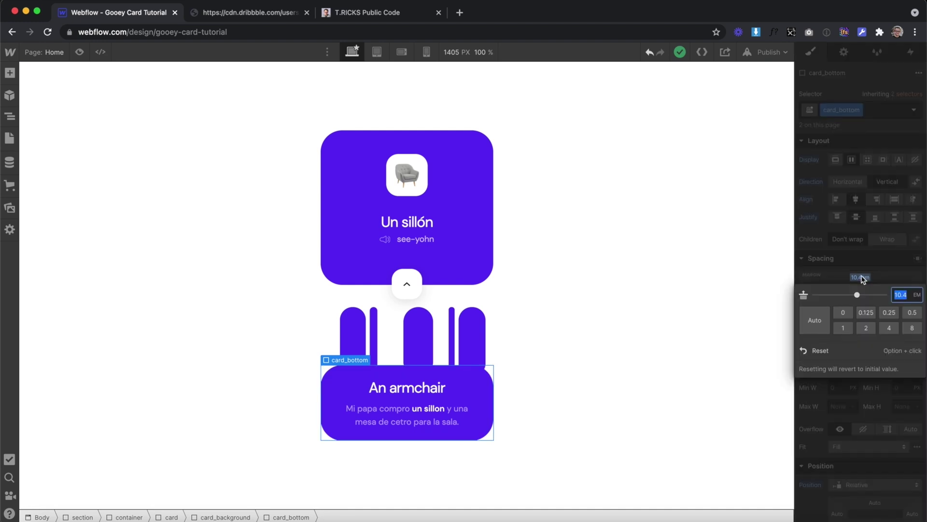
pyautogui.write('-6.1')
pyautogui.press('Return')
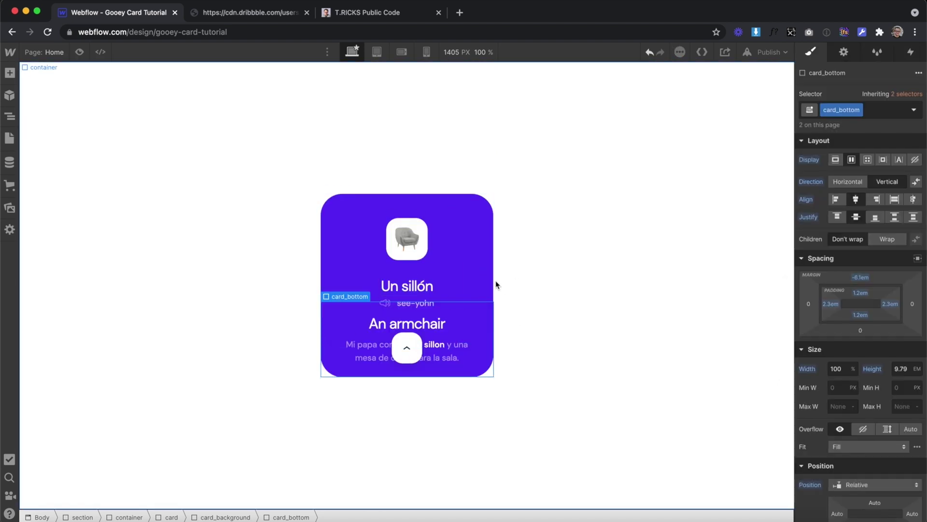
# Step: Add a mouse click trigger to card_button that applies to its whole class and starts an animation on the first click
pyautogui.click(408, 350)
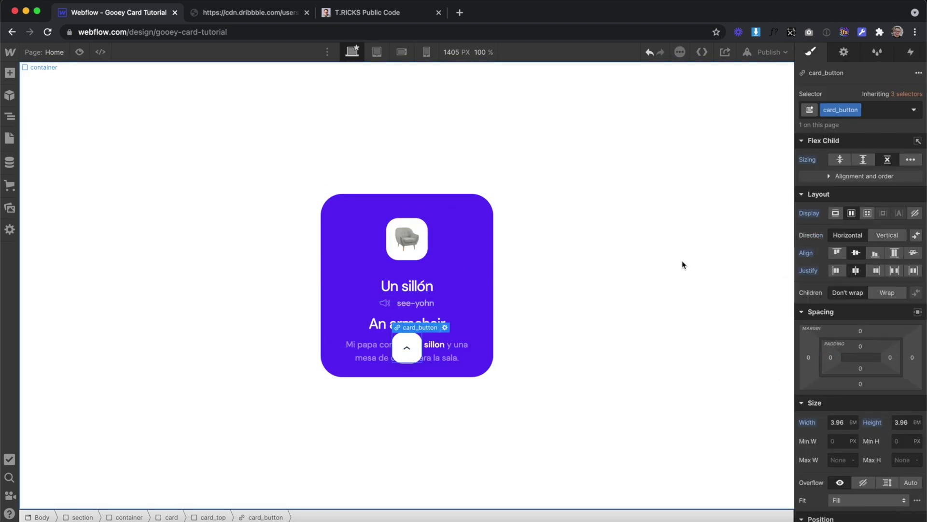
pyautogui.click(911, 52)
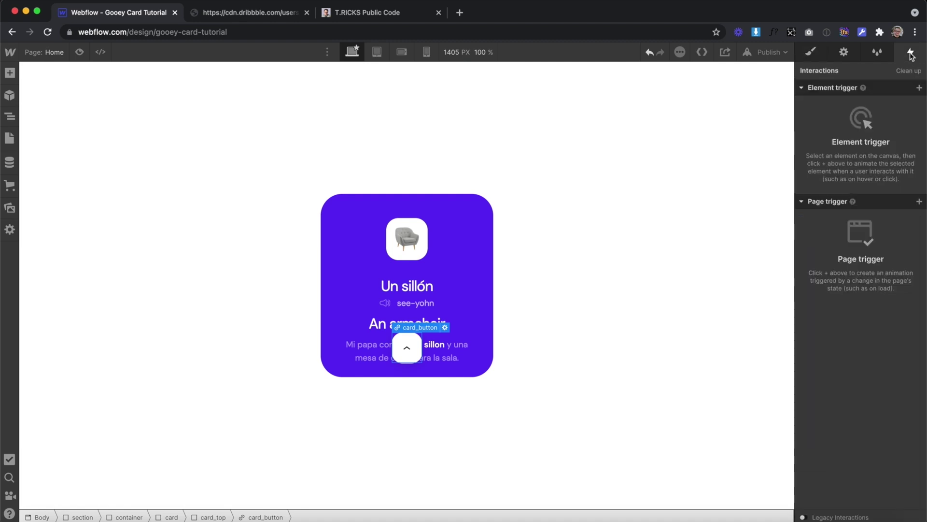
pyautogui.click(919, 88)
pyautogui.click(873, 103)
pyautogui.click(895, 293)
pyautogui.click(867, 147)
pyautogui.click(852, 173)
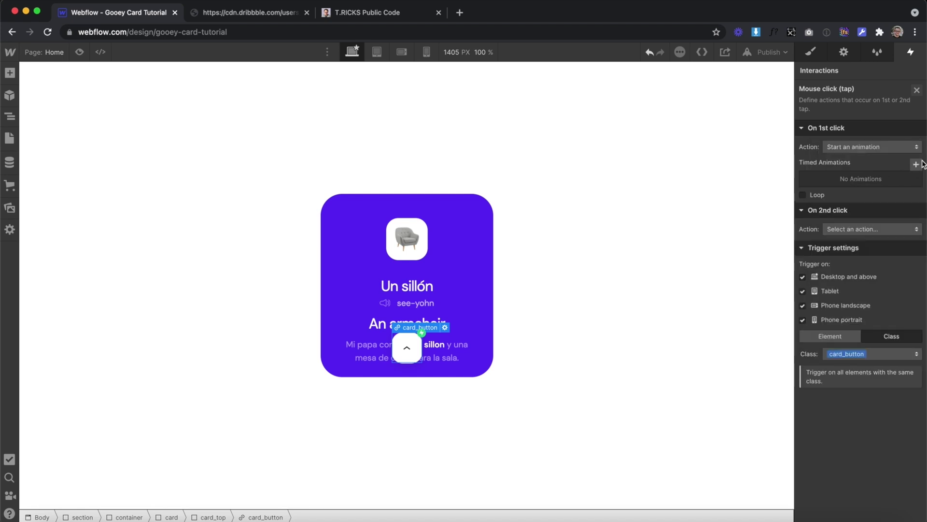
# Step: Create a timed animation named "Card Open" for the first click
pyautogui.click(918, 164)
pyautogui.write('Card')
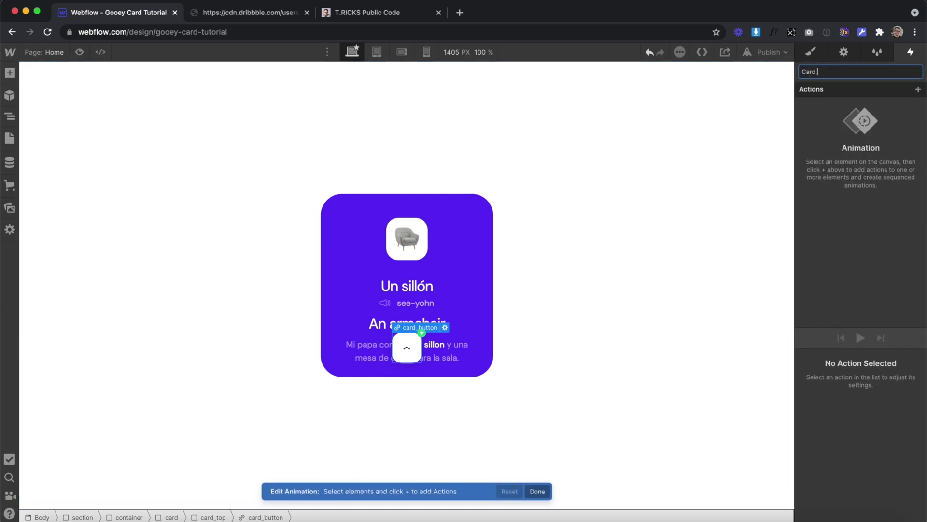
pyautogui.press('Return')
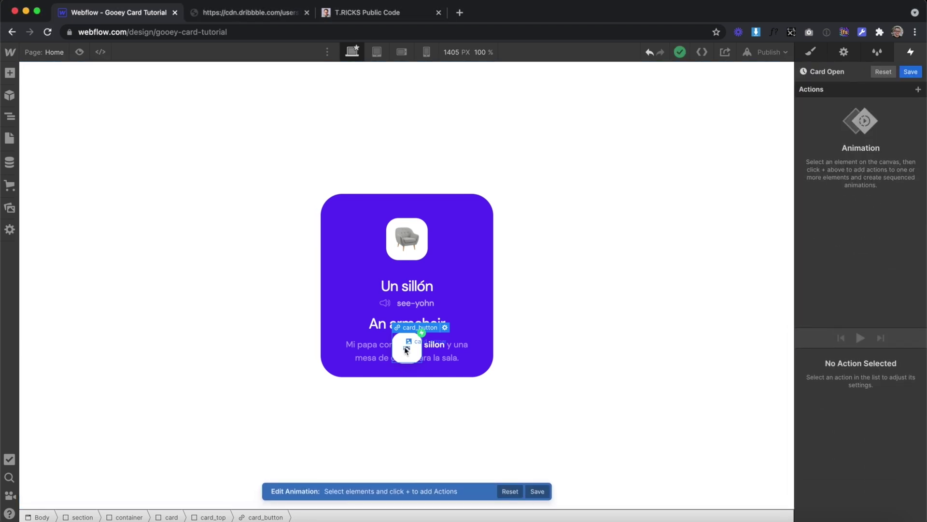
# Step: Add a Rotate action for card_arrow with a Z rotation of 0 degrees as its initial state
pyautogui.click(406, 347)
pyautogui.click(919, 90)
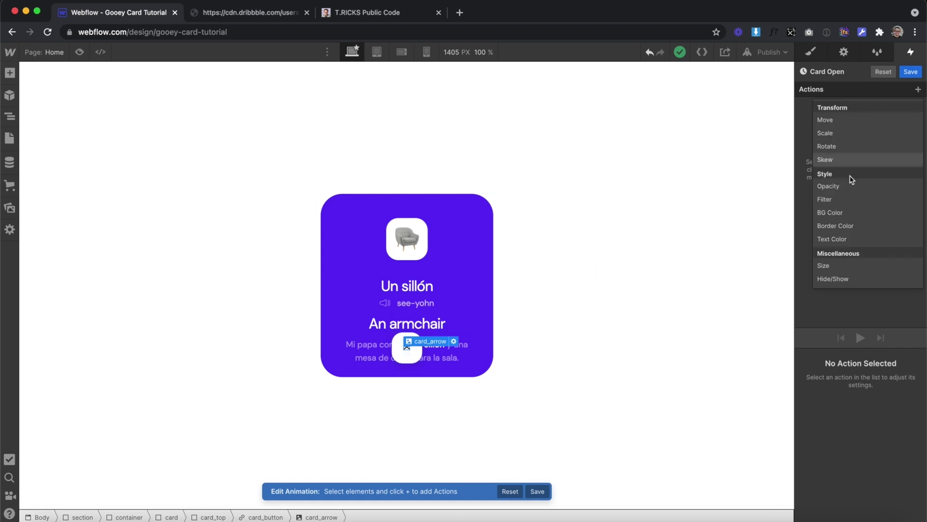
pyautogui.click(833, 145)
pyautogui.scroll(-2, 902, 449)
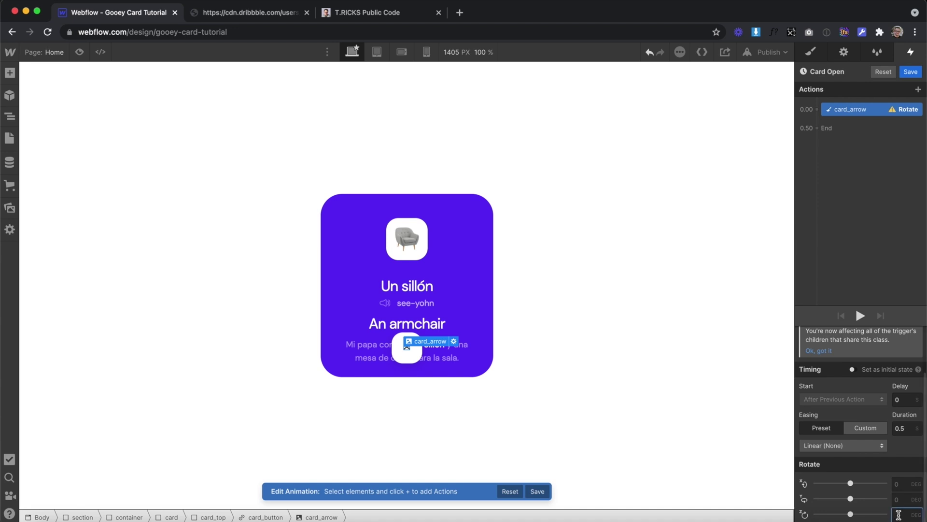
pyautogui.click(853, 369)
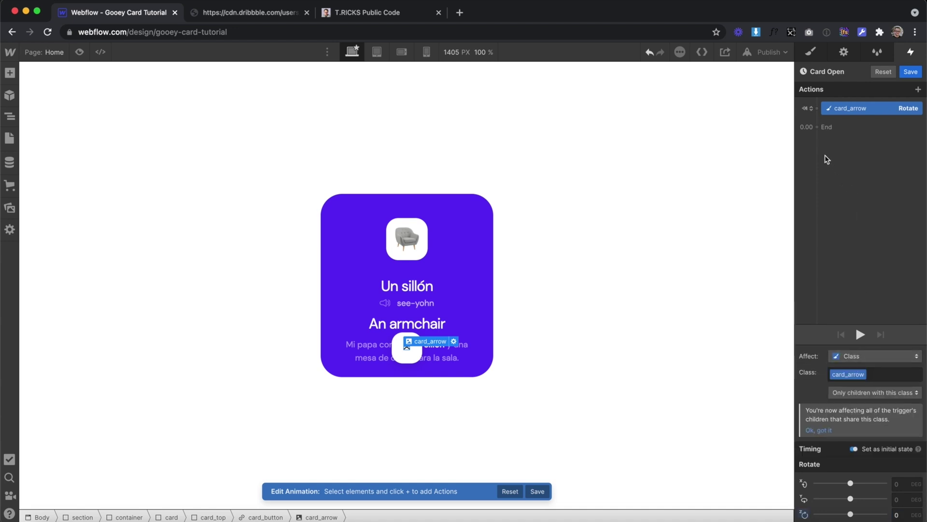
# Step: Add a second Rotate action that turns card_arrow 180 degrees on Z over 0.3 seconds
pyautogui.click(826, 127)
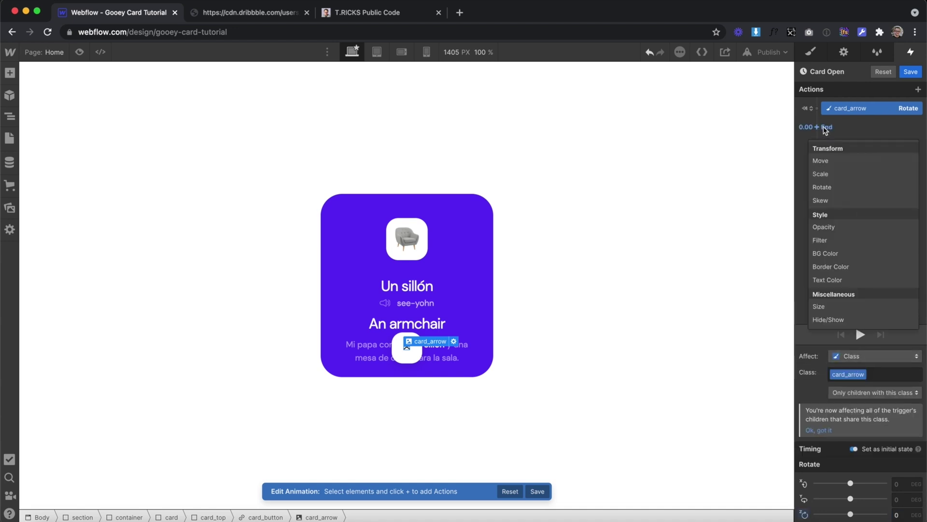
pyautogui.click(846, 188)
pyautogui.moveTo(851, 515); pyautogui.dragTo(884, 514)
pyautogui.click(908, 429)
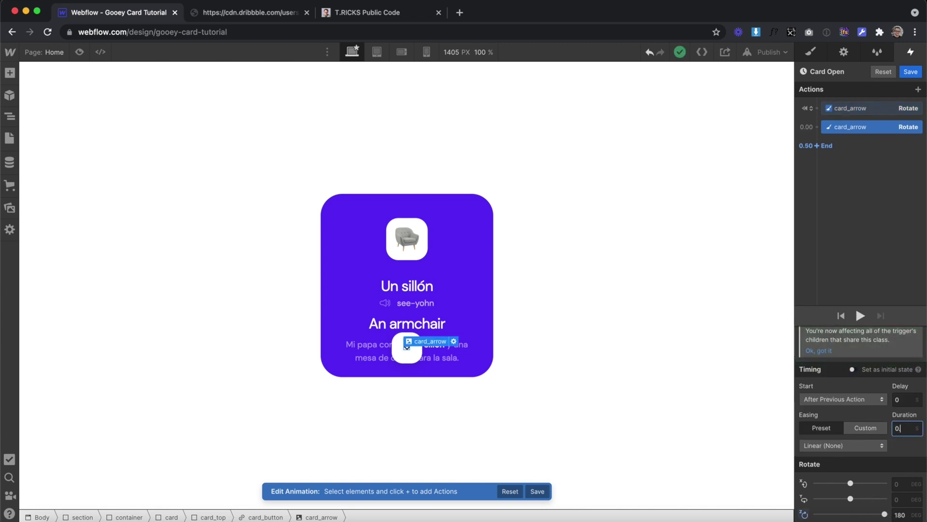
# Step: Add an initial-state Move action for card_top with a Y offset of 0em
pyautogui.moveTo(816, 127); pyautogui.dragTo(818, 113)
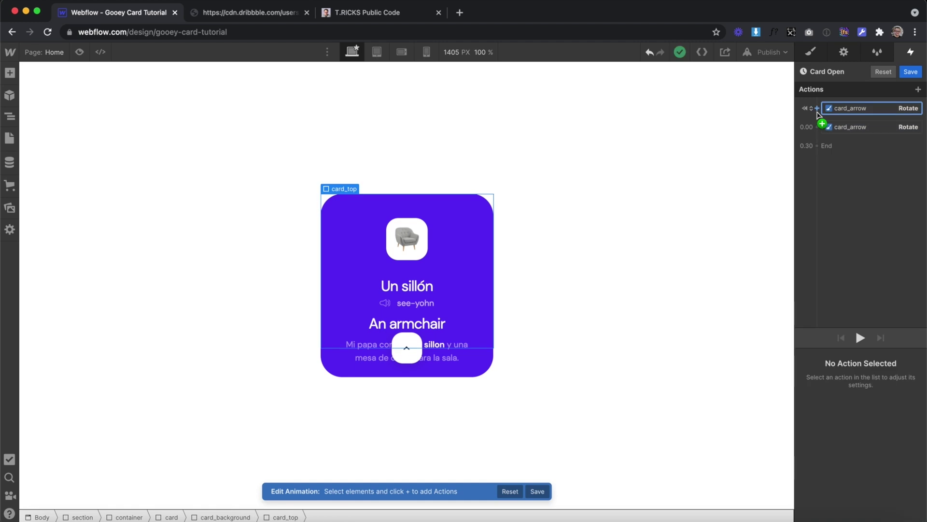
pyautogui.click(817, 109)
pyautogui.click(812, 142)
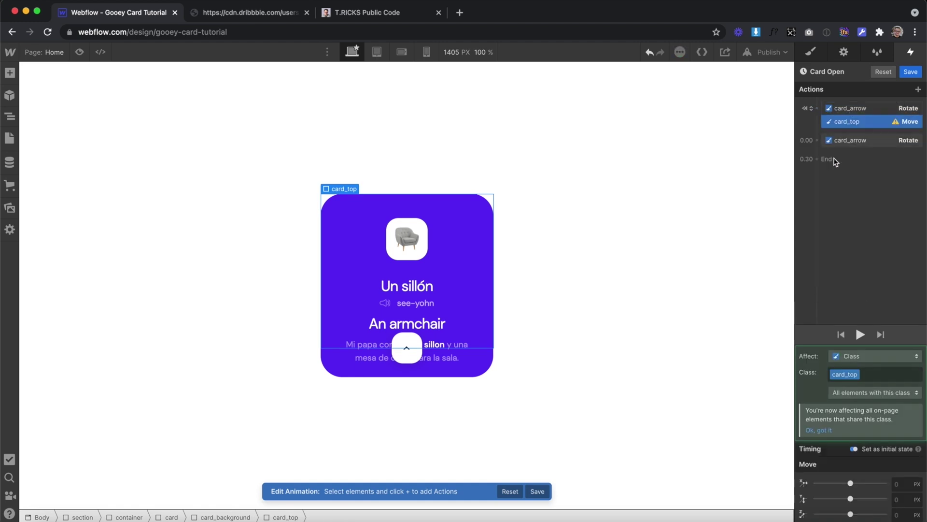
pyautogui.write('0')
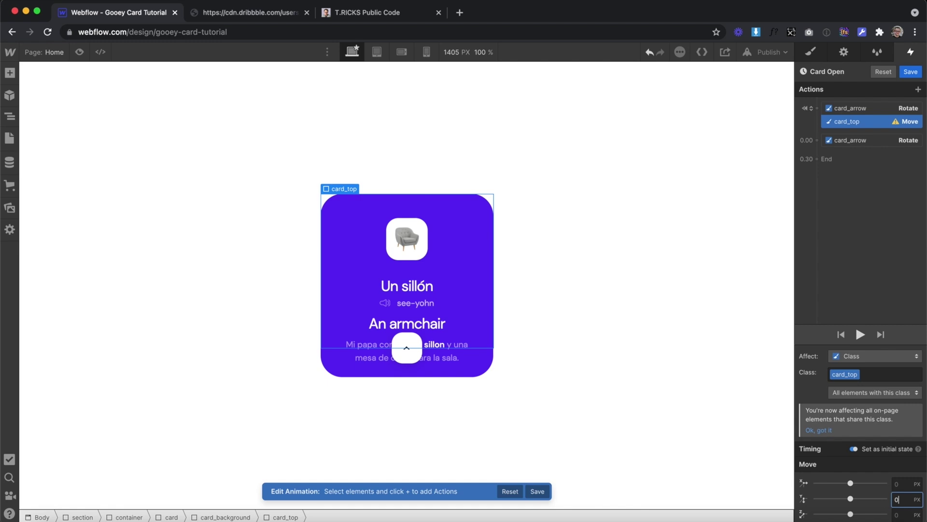
# Step: Add a Move action alongside the arrow's 180-degree rotation that shifts card_top to -5em on Y
pyautogui.click(816, 140)
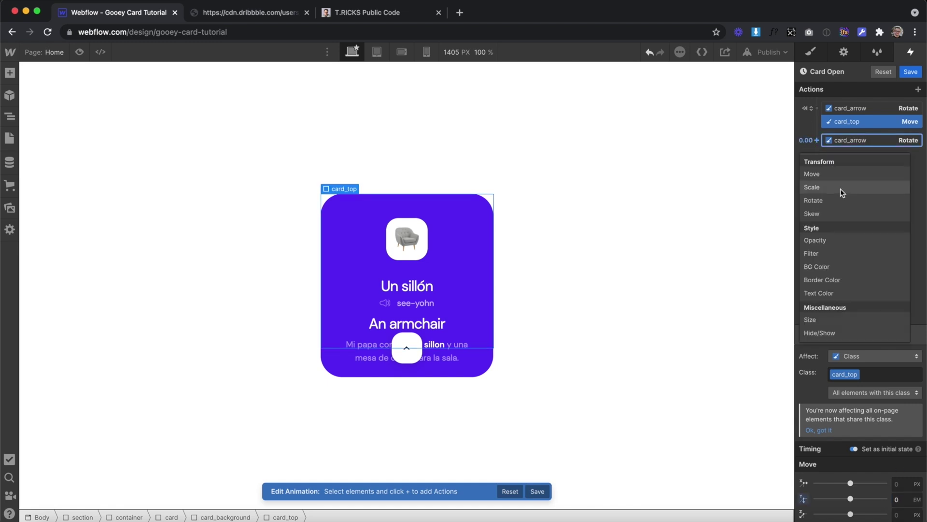
pyautogui.click(841, 175)
pyautogui.click(897, 494)
pyautogui.write('-5em')
pyautogui.press('Return')
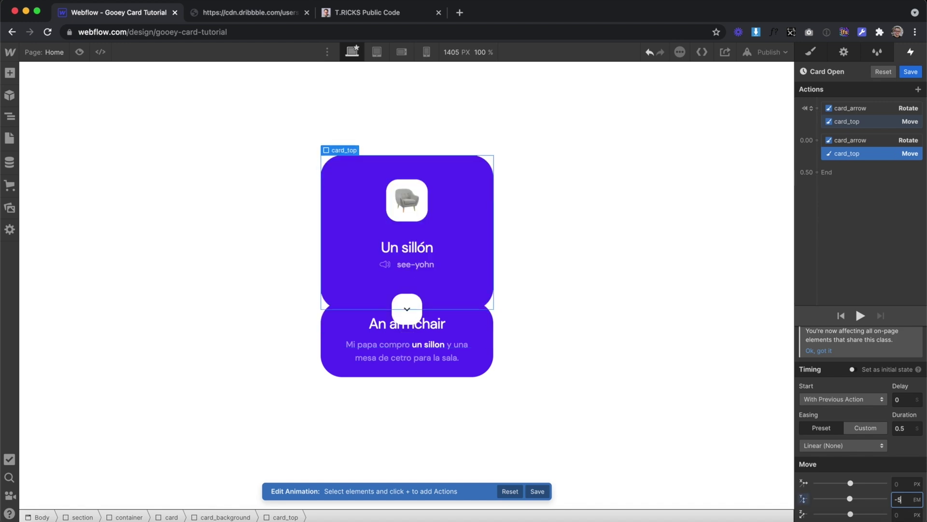
# Step: Add an initial-state Move action for card_bottom with a Y offset of 0em
pyautogui.click(485, 333)
pyautogui.click(816, 108)
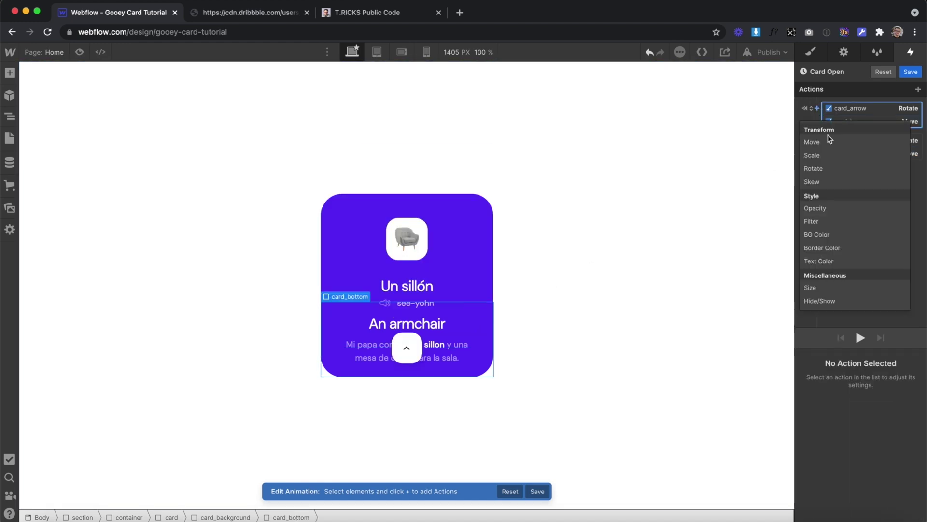
pyautogui.click(829, 141)
pyautogui.click(897, 496)
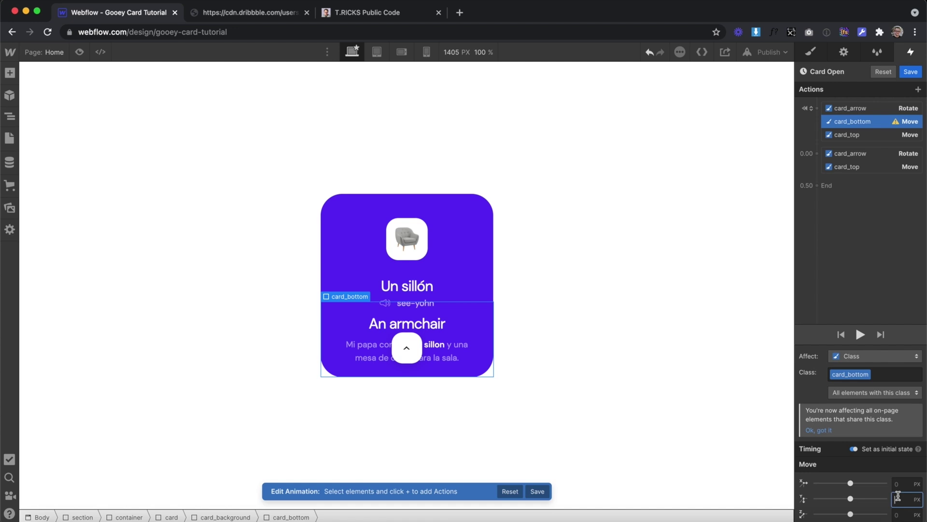
# Step: Add a timed Move action shifting card_bottom to 5em on Y, and give both card moves Out Sine easing
pyautogui.click(817, 154)
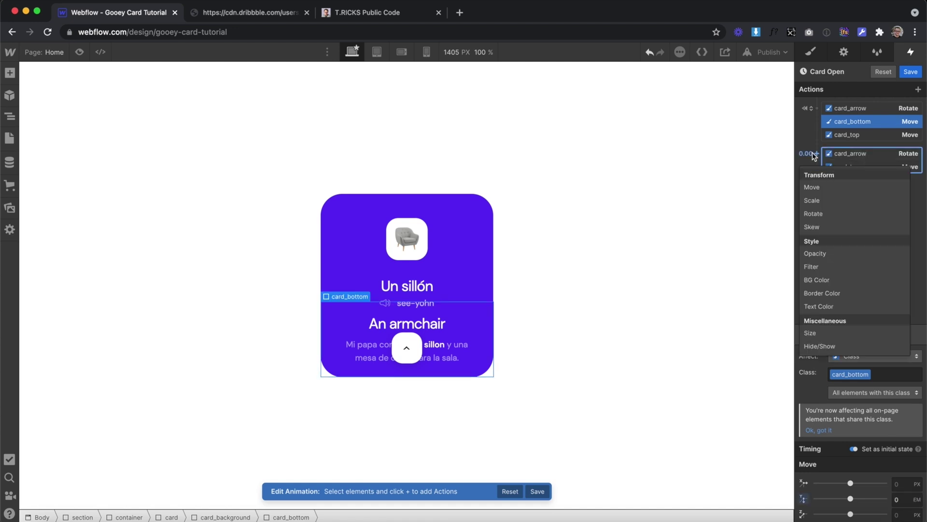
pyautogui.click(829, 186)
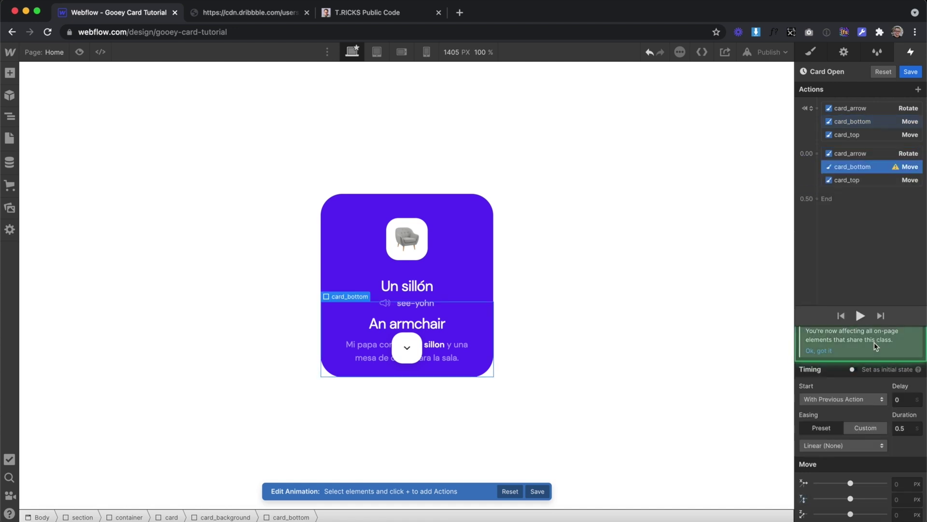
pyautogui.click(897, 499)
pyautogui.write('5em')
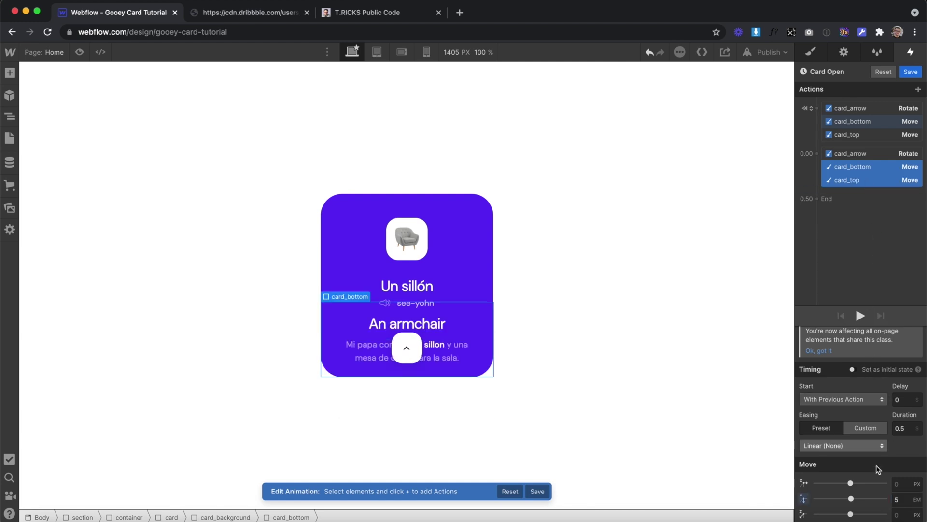
pyautogui.click(859, 448)
pyautogui.click(832, 330)
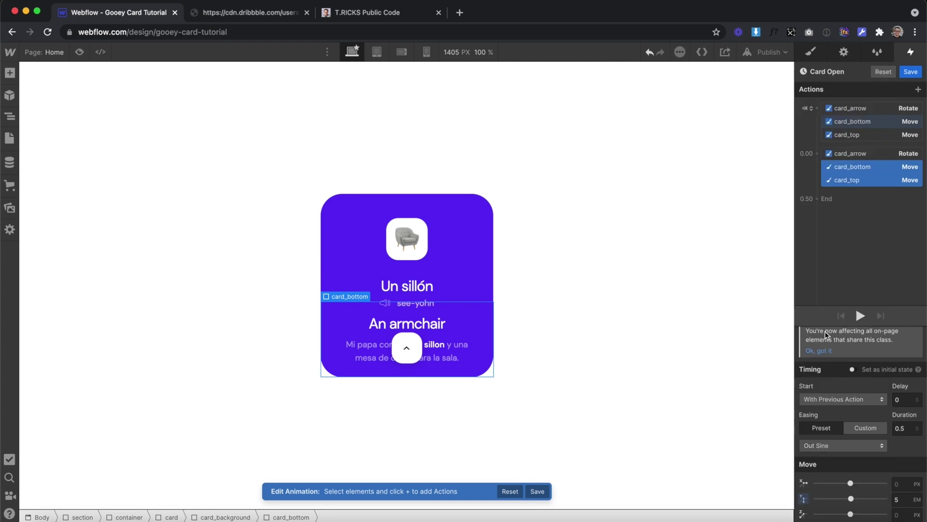
# Step: Preview the Card Open animation to check how the two cards separate
pyautogui.click(859, 314)
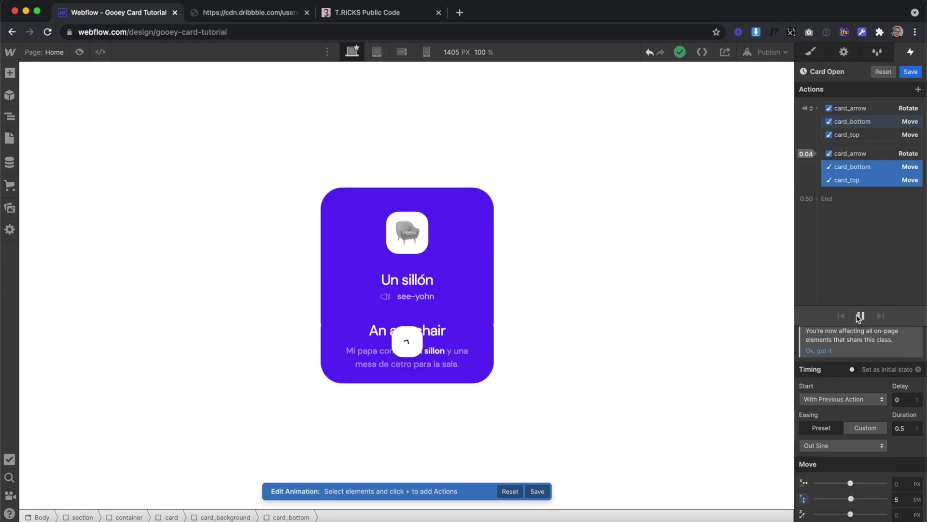
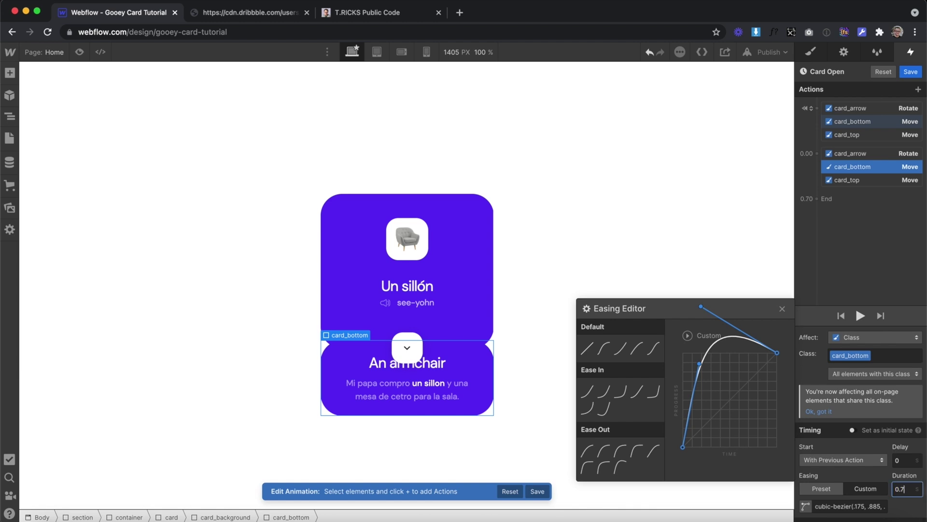
pyautogui.click(860, 316)
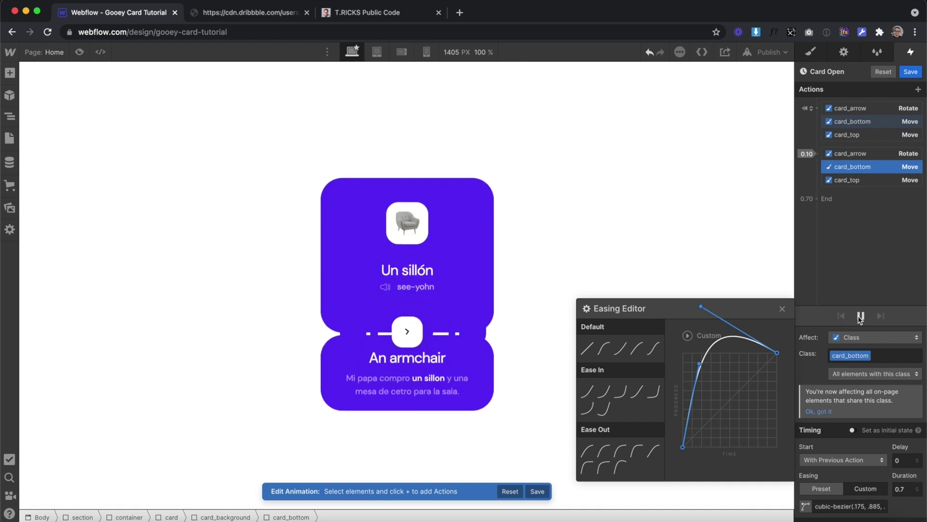
pyautogui.click(860, 315)
# Step: Add an initial-state Move action for card_bottom-text with a Y offset of -6em
pyautogui.click(447, 377)
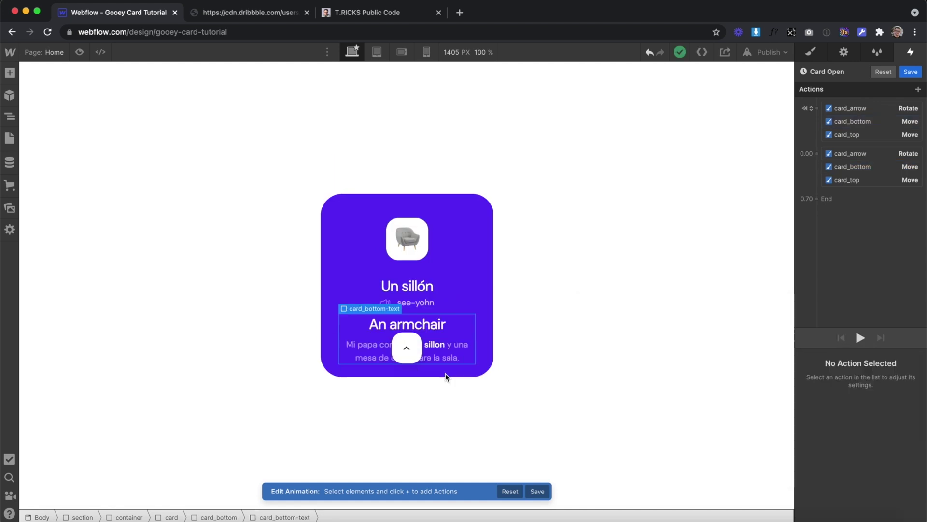
pyautogui.click(816, 108)
pyautogui.click(828, 143)
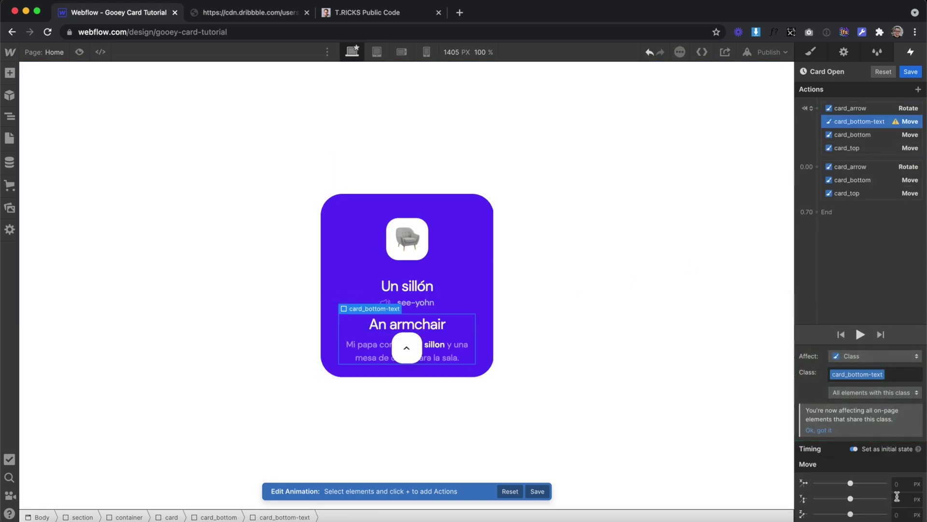
pyautogui.write('-6em')
pyautogui.press('Return')
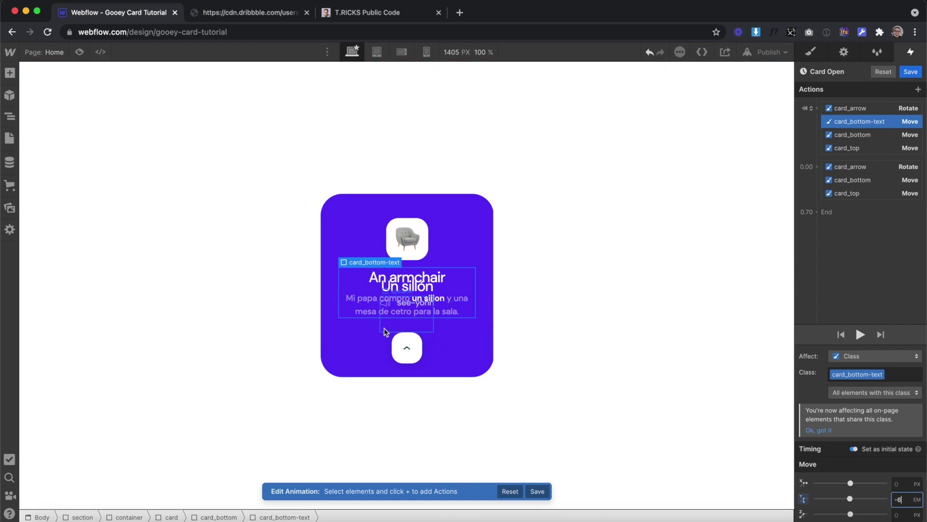
# Step: Add a timed Move action that brings card_bottom-text to 0em on Y together with the cards
pyautogui.moveTo(368, 352); pyautogui.dragTo(816, 169)
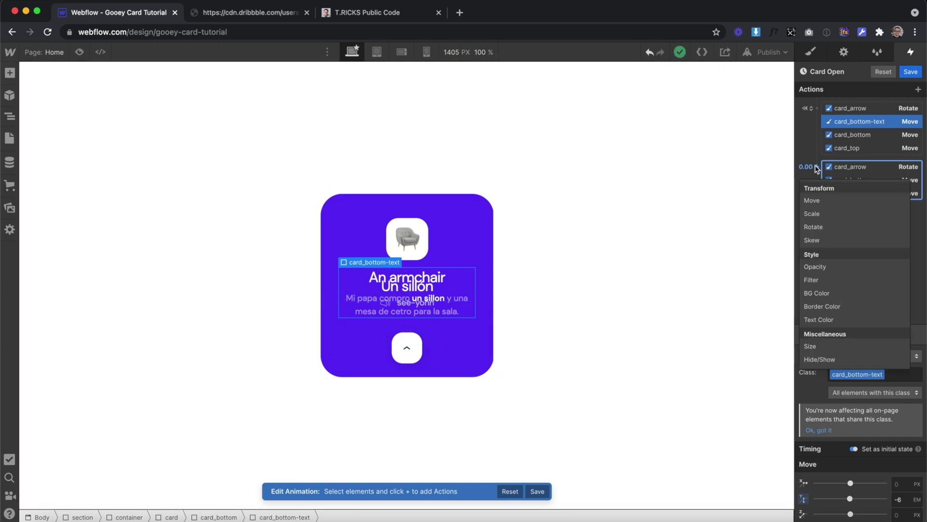
pyautogui.click(826, 198)
pyautogui.scroll(-3, 897, 461)
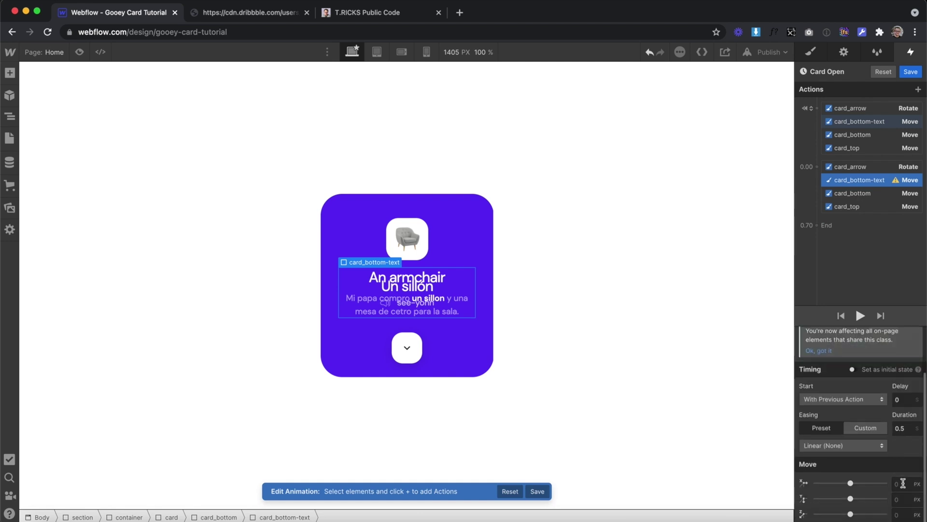
pyautogui.write('0em')
pyautogui.press('Return')
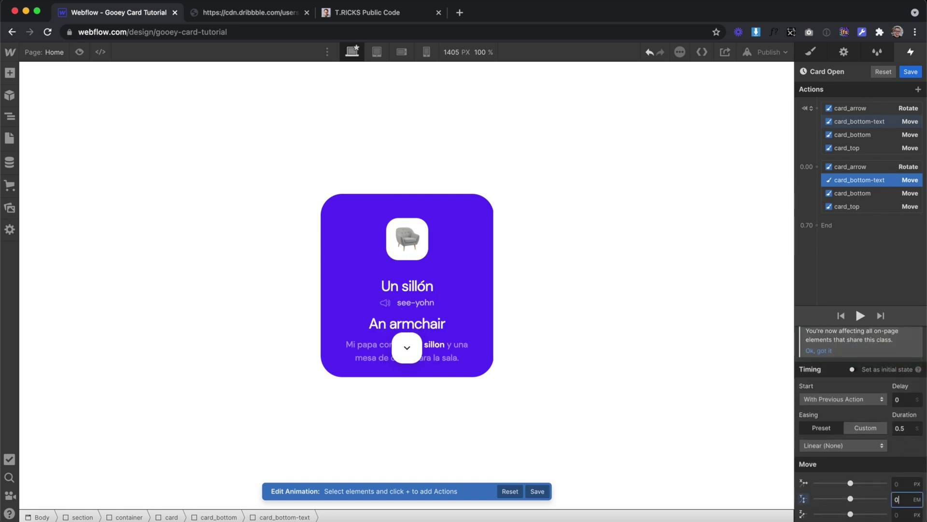
# Step: Give card_bottom-text's timed move a 0.7-second duration and card_bottom's easing, cubic-bezier(.175, .885, .193, 1.492), and preview the animation
pyautogui.doubleClick(900, 428)
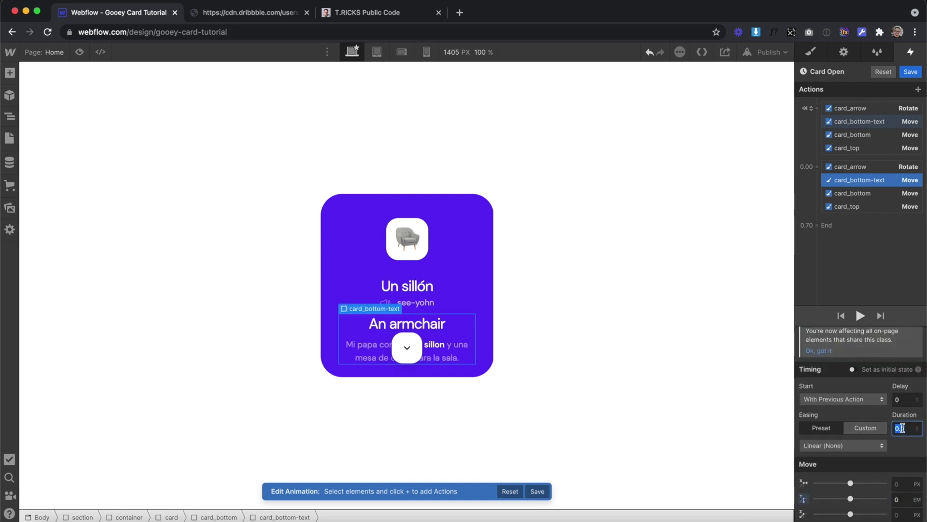
pyautogui.click(865, 428)
pyautogui.click(863, 194)
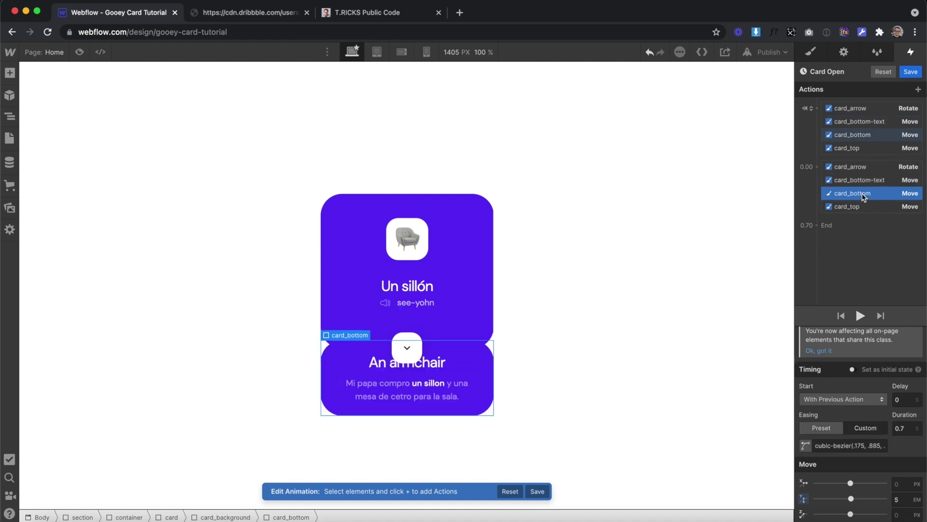
pyautogui.moveTo(817, 447); pyautogui.dragTo(900, 458)
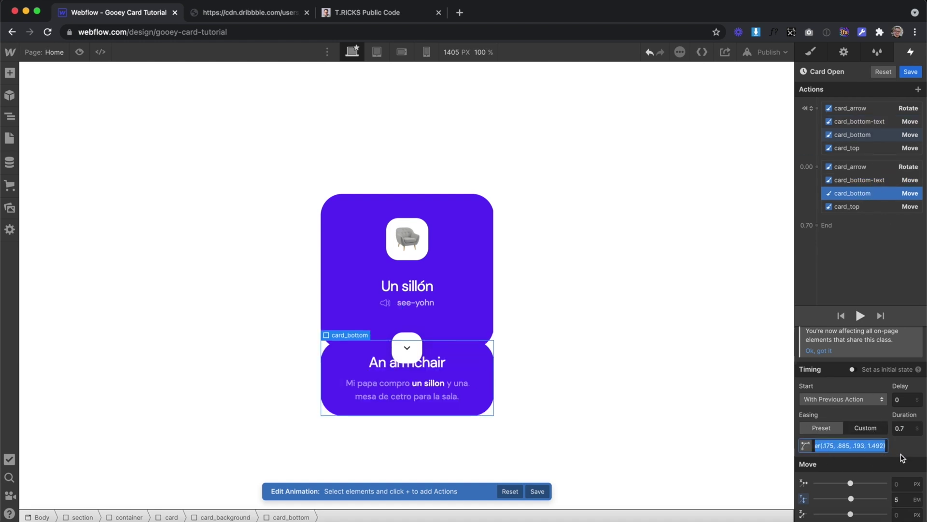
pyautogui.click(870, 180)
pyautogui.moveTo(850, 445); pyautogui.dragTo(770, 437)
pyautogui.hotkey('ctrl', 'v')
pyautogui.click(860, 316)
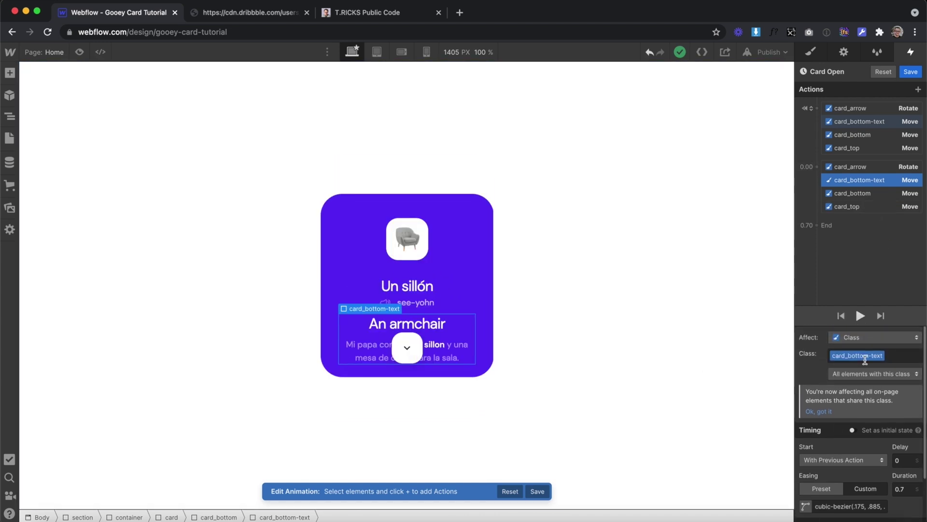
# Step: Soften the overshoot in the easing curve of card_bottom-text's timed move and preview the animation
pyautogui.scroll(-3, 871, 428)
pyautogui.click(805, 446)
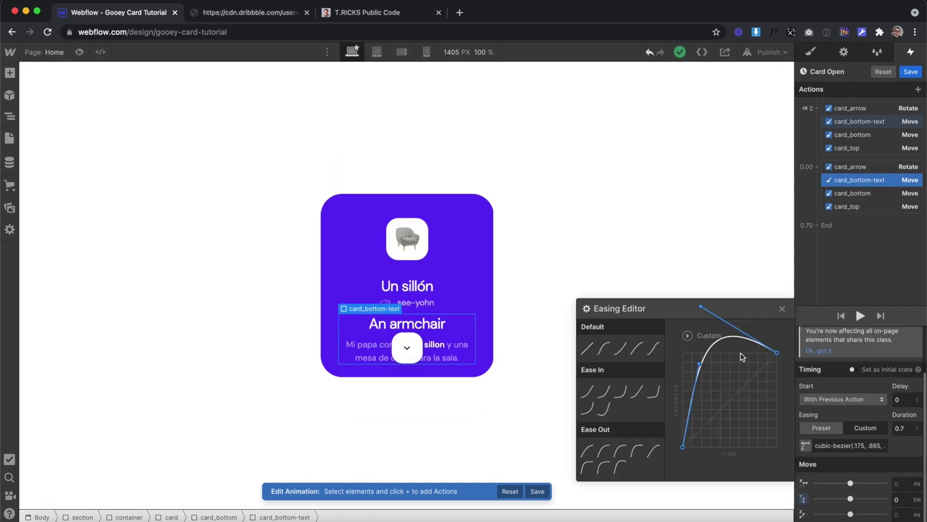
pyautogui.moveTo(702, 307); pyautogui.dragTo(709, 320)
pyautogui.click(860, 316)
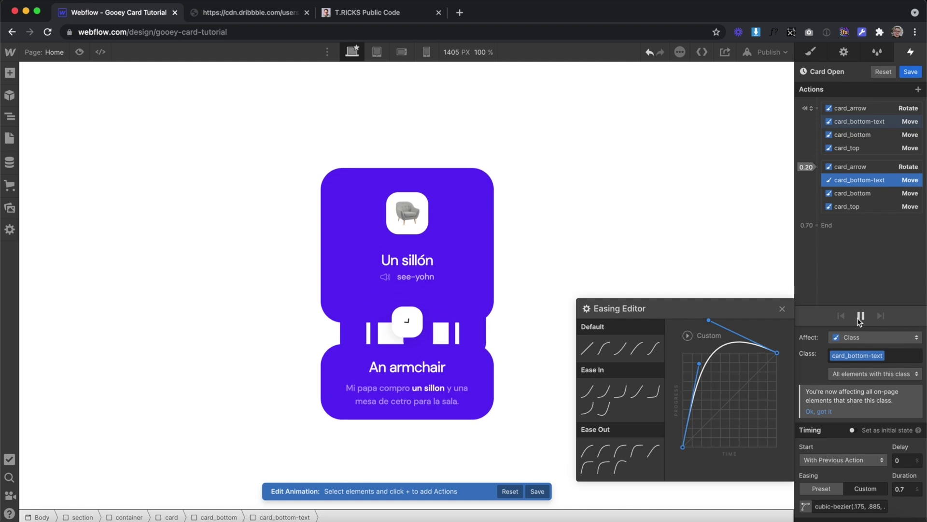
# Step: Add an initial-state Opacity action for card_bottom-text set to 0%
pyautogui.click(818, 109)
pyautogui.click(818, 109)
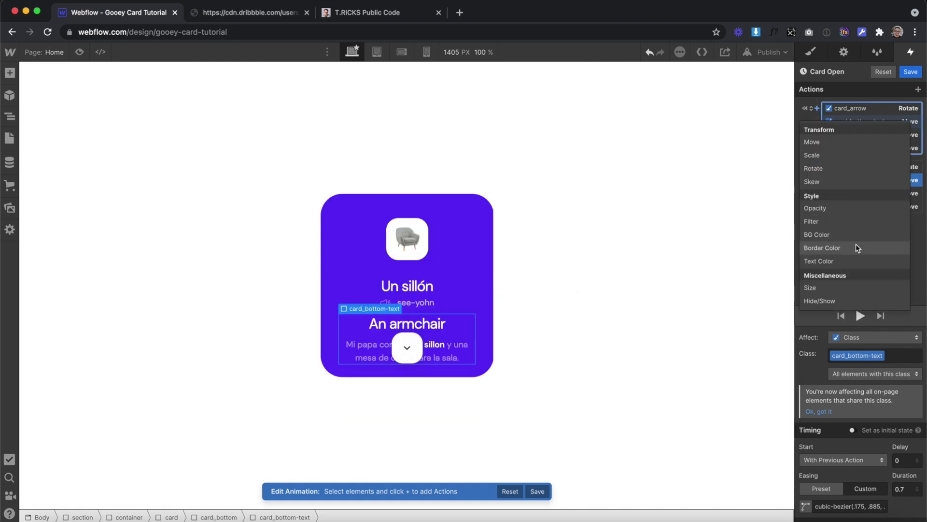
pyautogui.click(836, 207)
pyautogui.moveTo(887, 486); pyautogui.dragTo(726, 491)
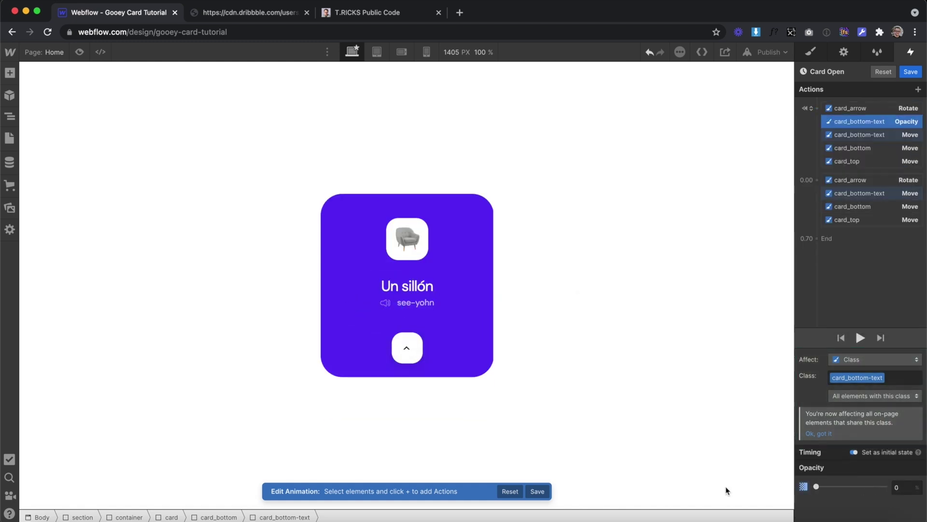
# Step: Add a timed Opacity action that fades card_bottom-text to 100% with the cards over 0.3 seconds, and preview the animation
pyautogui.click(817, 180)
pyautogui.click(819, 280)
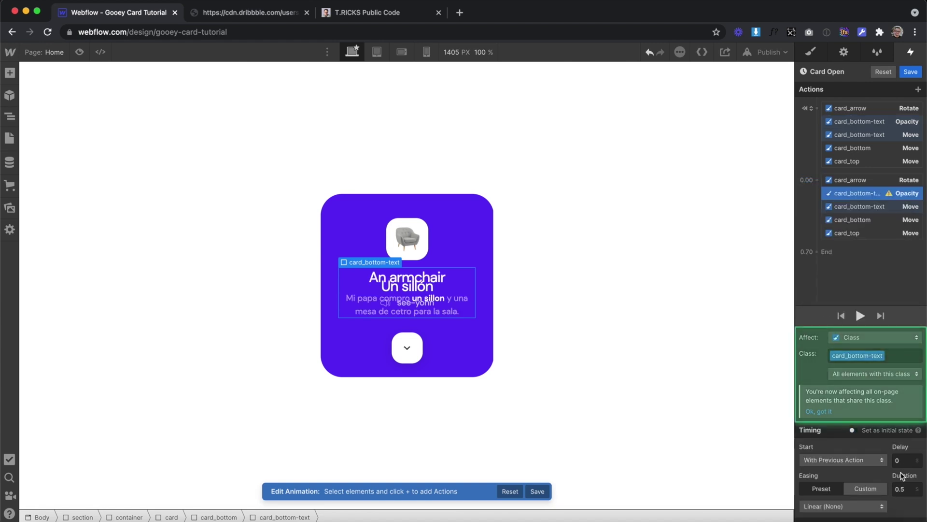
pyautogui.click(873, 515)
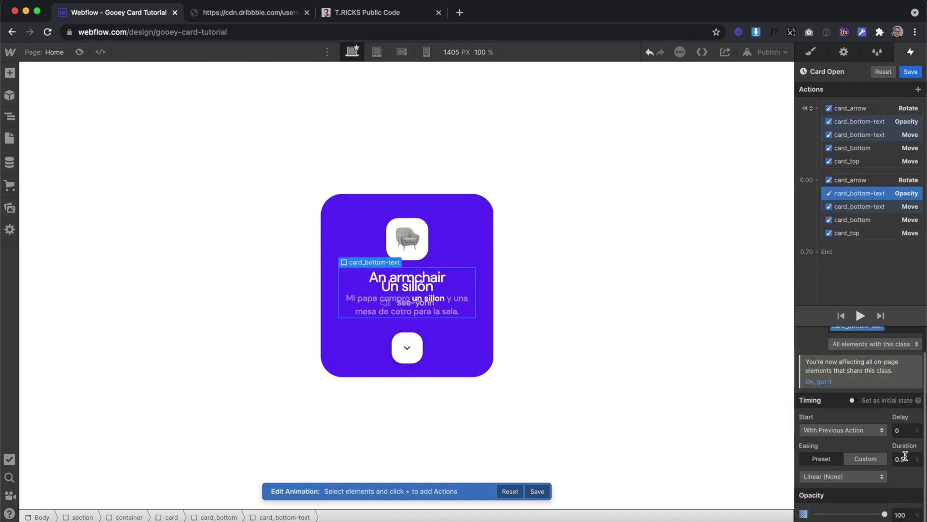
pyautogui.press('BackSpace')
pyautogui.click(860, 315)
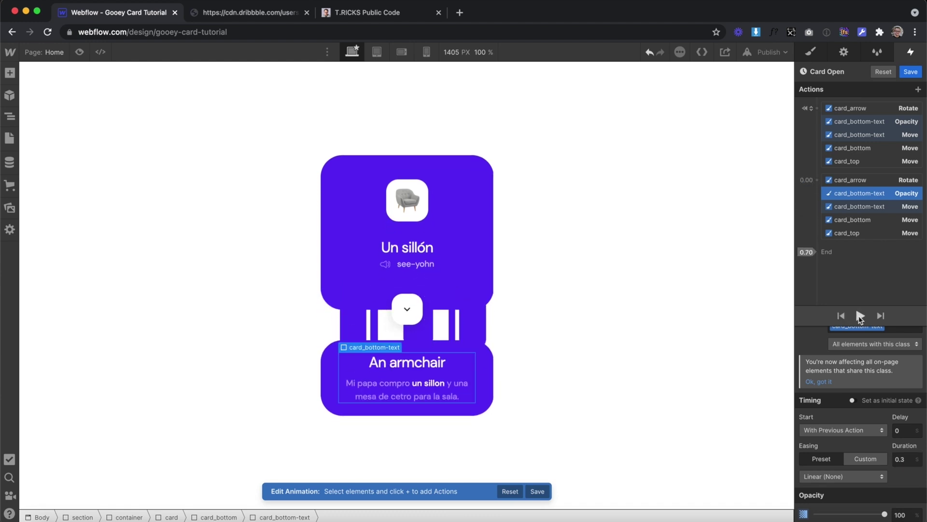
# Step: Add an initial-state Move action for card_line-bottom with a Y offset of 0em
pyautogui.click(10, 116)
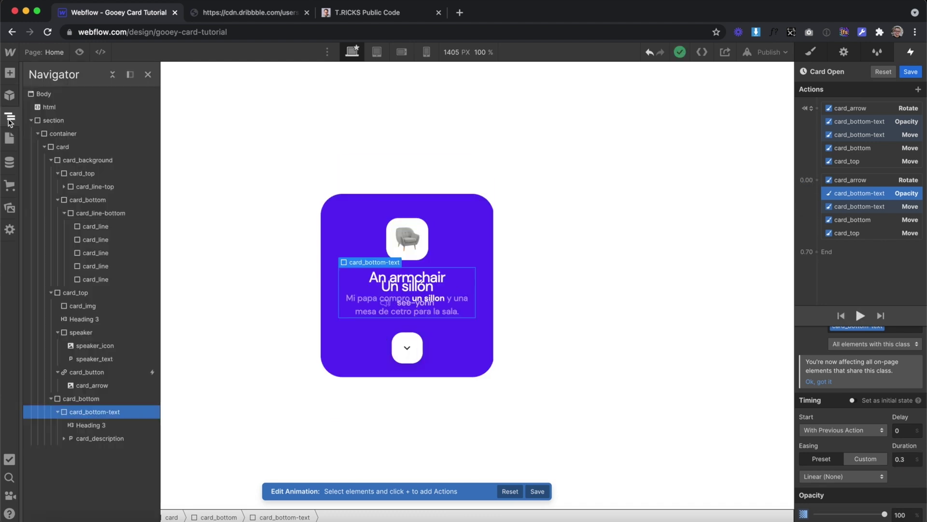
pyautogui.click(111, 210)
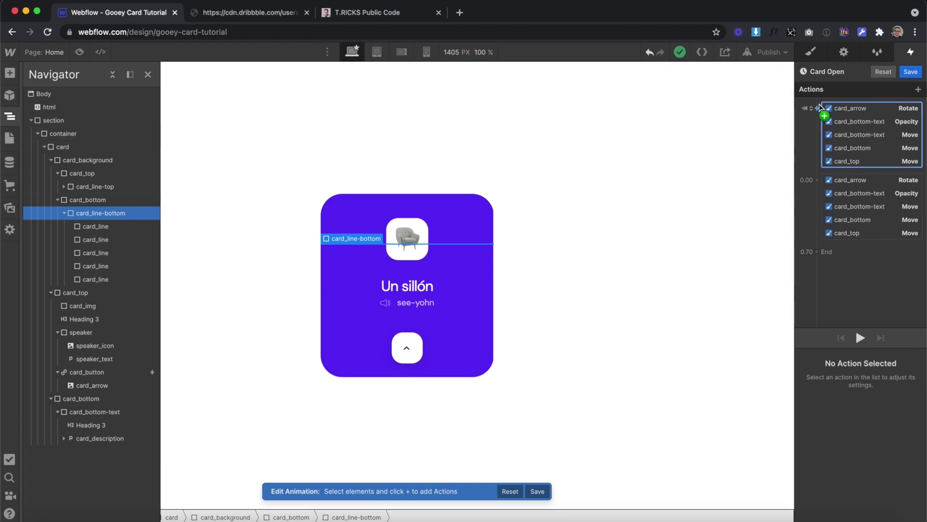
pyautogui.click(804, 108)
pyautogui.click(816, 139)
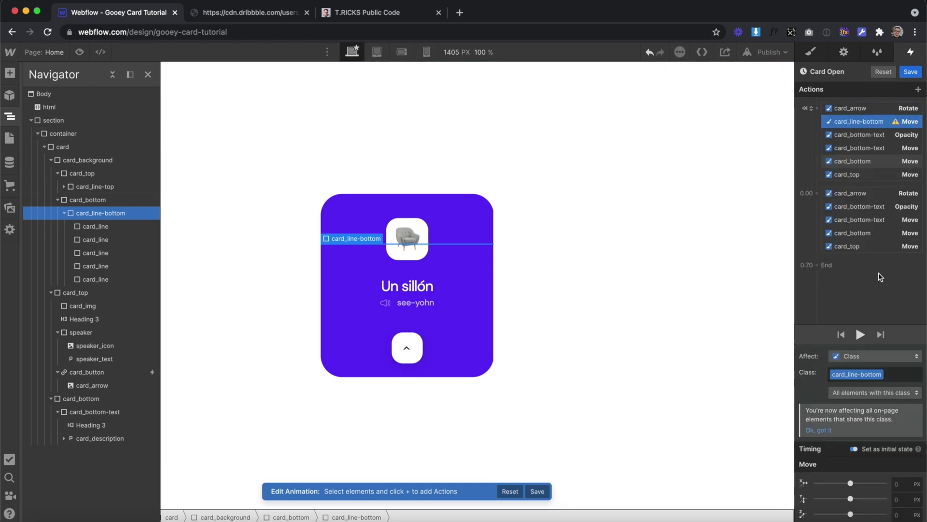
pyautogui.click(902, 497)
pyautogui.write('0em')
pyautogui.press('Return')
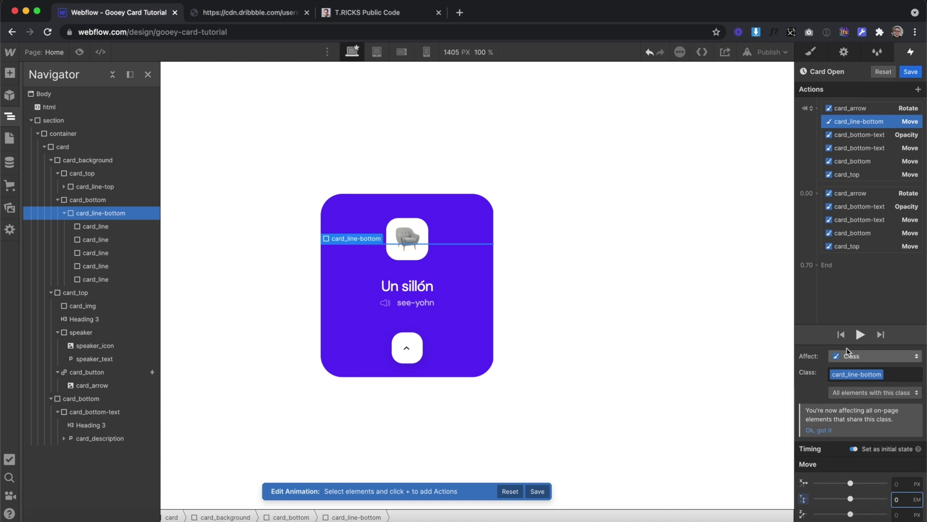
# Step: Add a timed Move action that shifts card_line-bottom to 8em on Y together with the cards
pyautogui.click(816, 193)
pyautogui.click(817, 226)
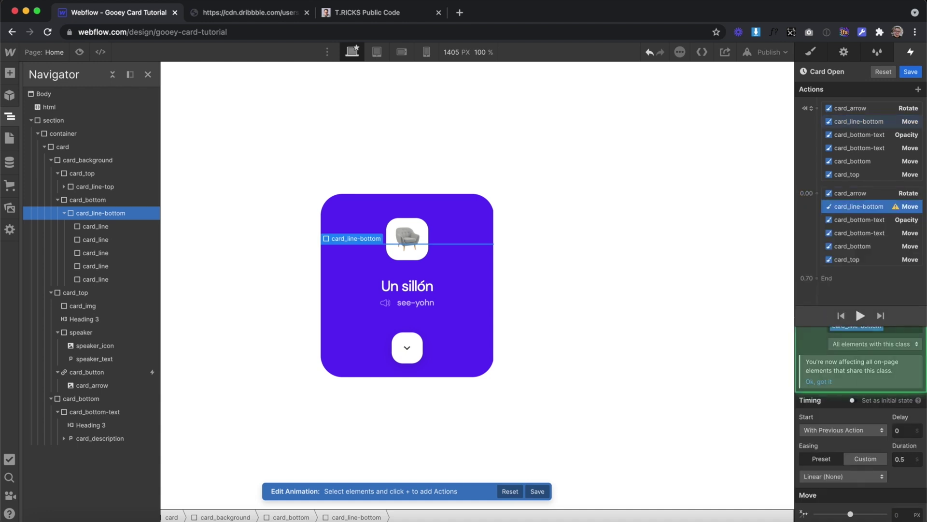
pyautogui.click(898, 500)
pyautogui.press('Return')
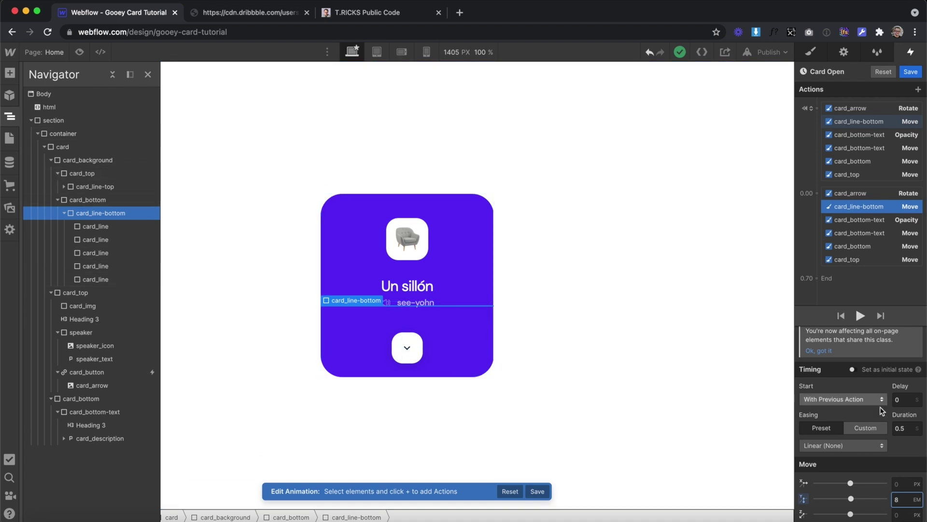
# Step: Give card_line-bottom's timed move a 0.7-second duration and Out Sine easing, and preview the animation
pyautogui.click(907, 430)
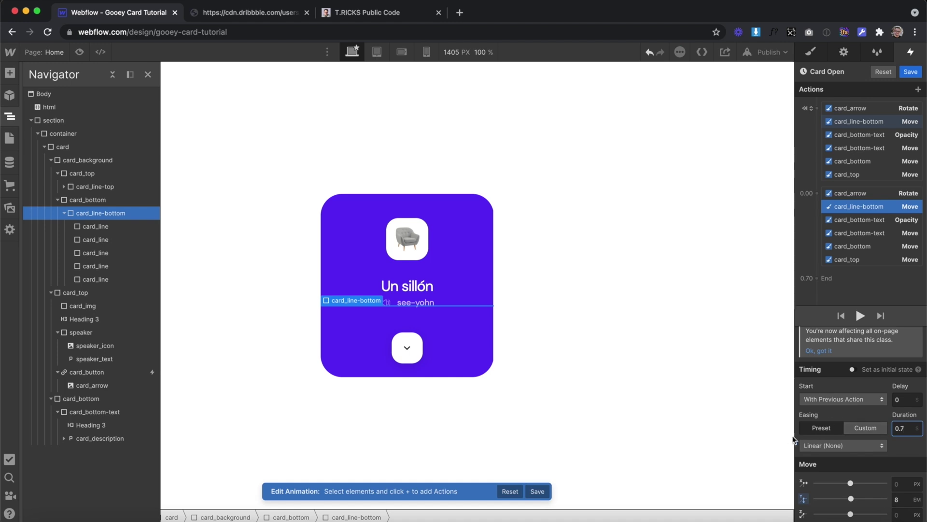
pyautogui.click(827, 445)
pyautogui.click(815, 330)
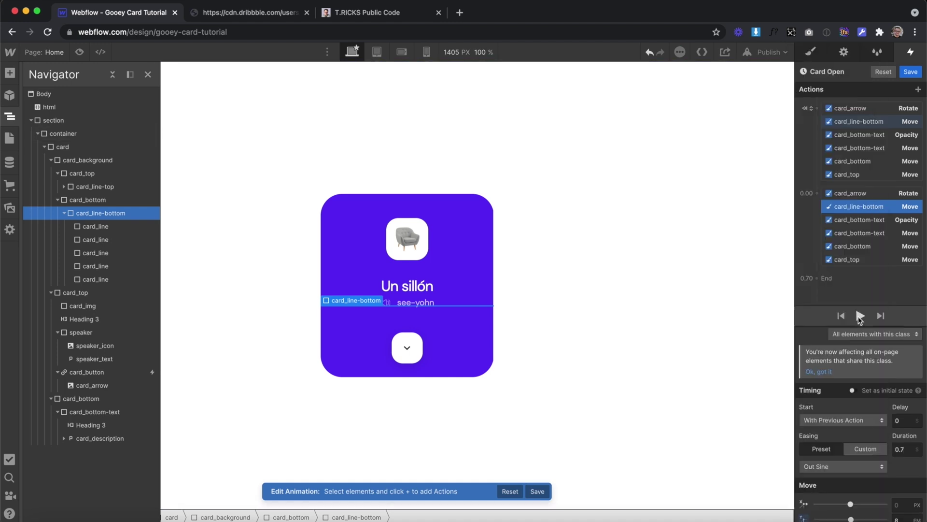
pyautogui.click(860, 316)
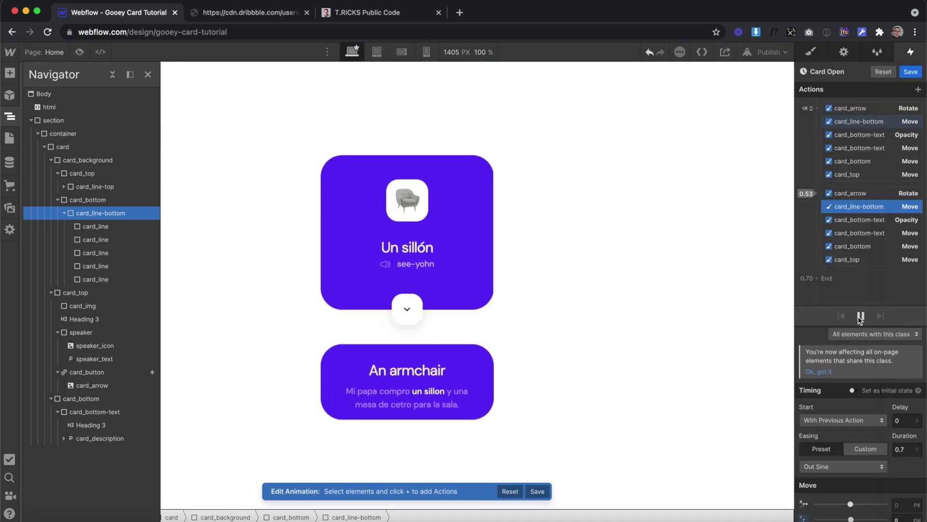
# Step: Add an initial-state Move action for card_line-top with a Y offset of 3em
pyautogui.click(95, 186)
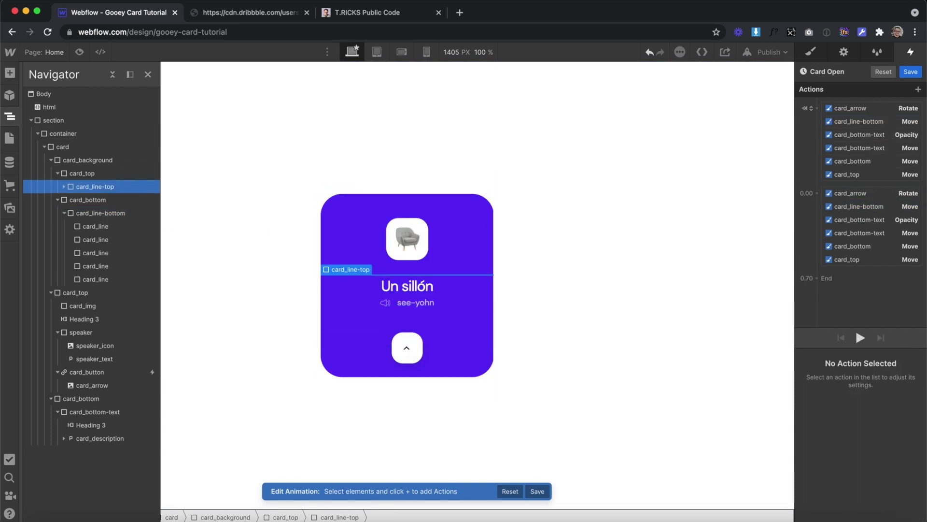
pyautogui.click(918, 89)
pyautogui.click(819, 138)
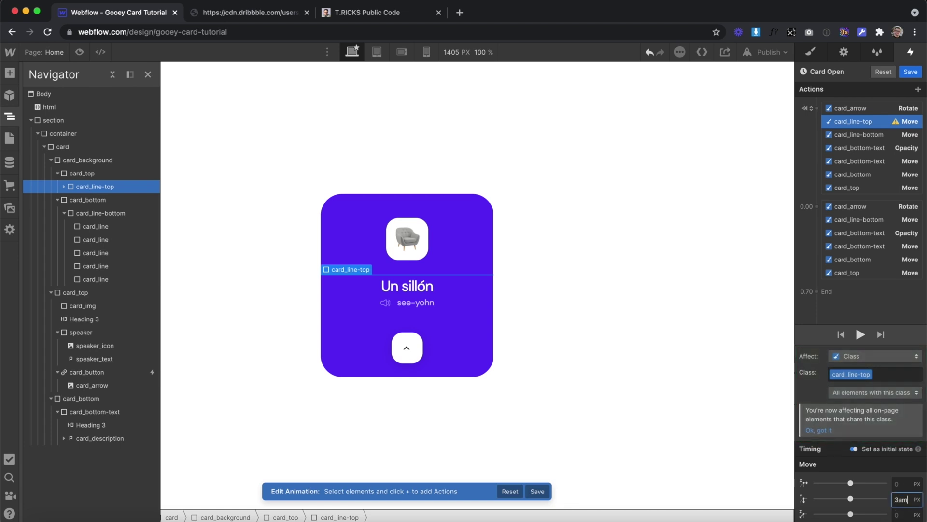
pyautogui.write('3em')
pyautogui.press('Return')
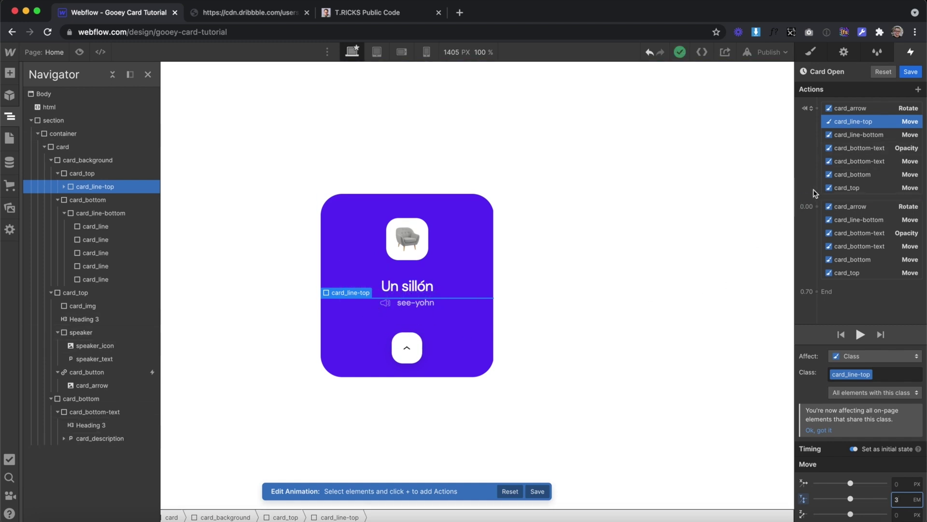
# Step: Add a timed Move action that brings card_line-top to 0em on Y
pyautogui.click(816, 207)
pyautogui.click(828, 237)
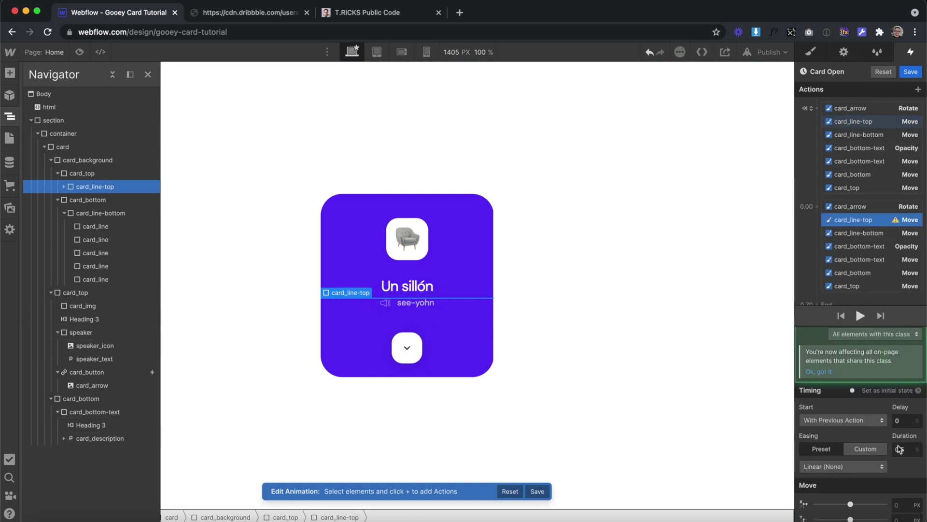
pyautogui.click(900, 499)
pyautogui.write('0em')
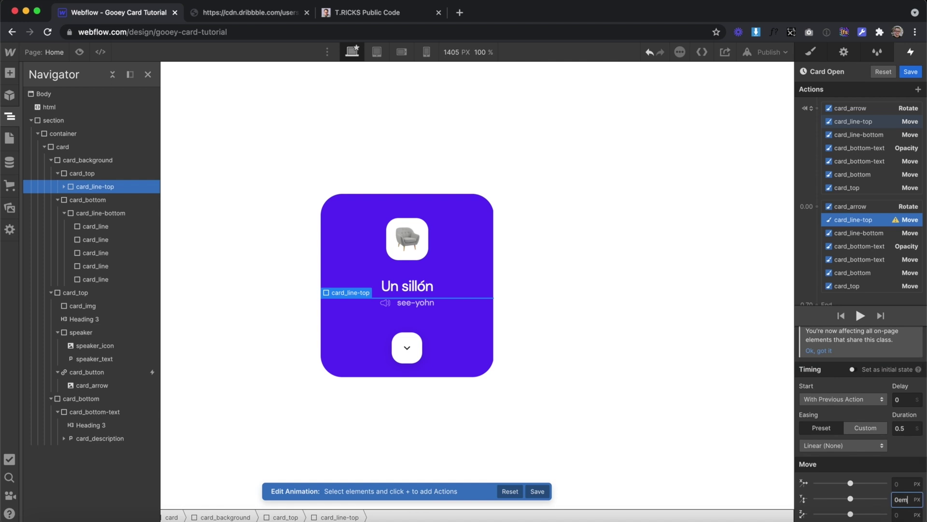
# Step: Give card_line-top's timed move a 0.3-second delay, 0.4-second duration and Out Sine easing, and preview the animation
pyautogui.click(896, 399)
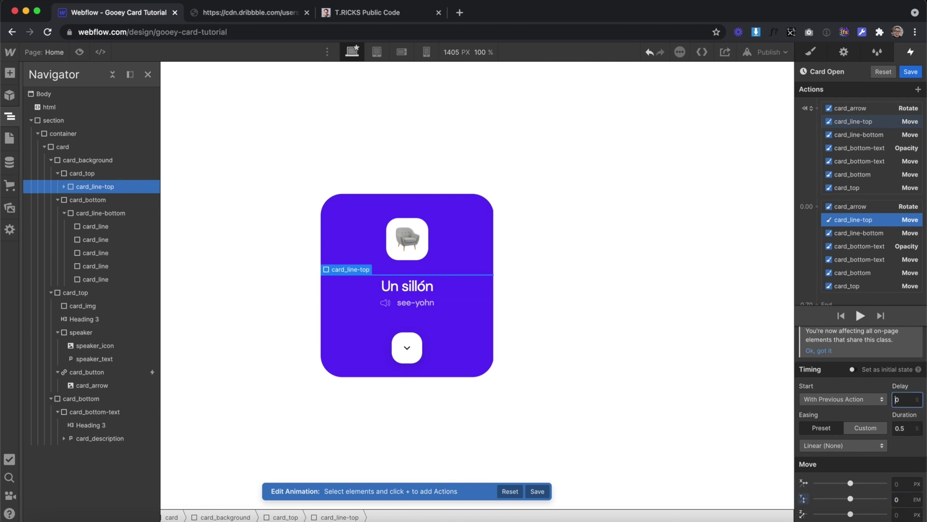
pyautogui.write('.3')
pyautogui.click(906, 428)
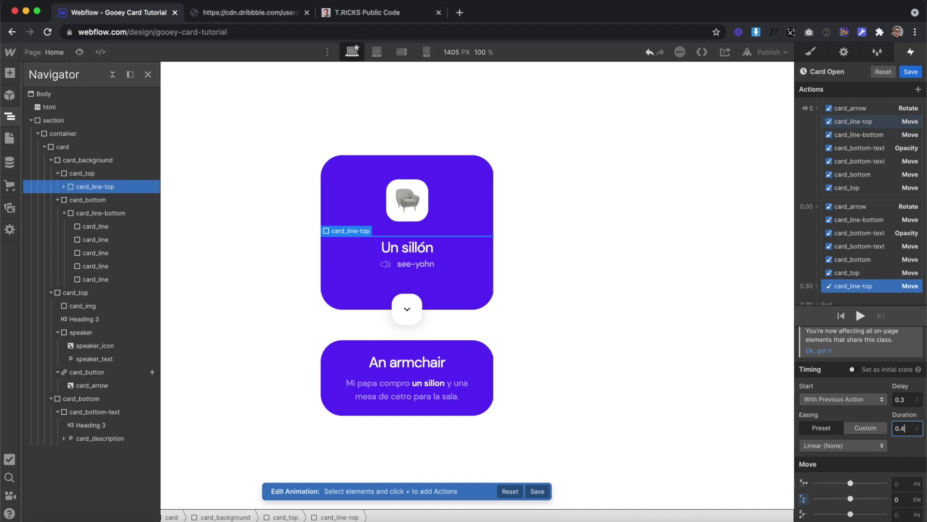
pyautogui.write('0.4')
pyautogui.click(842, 444)
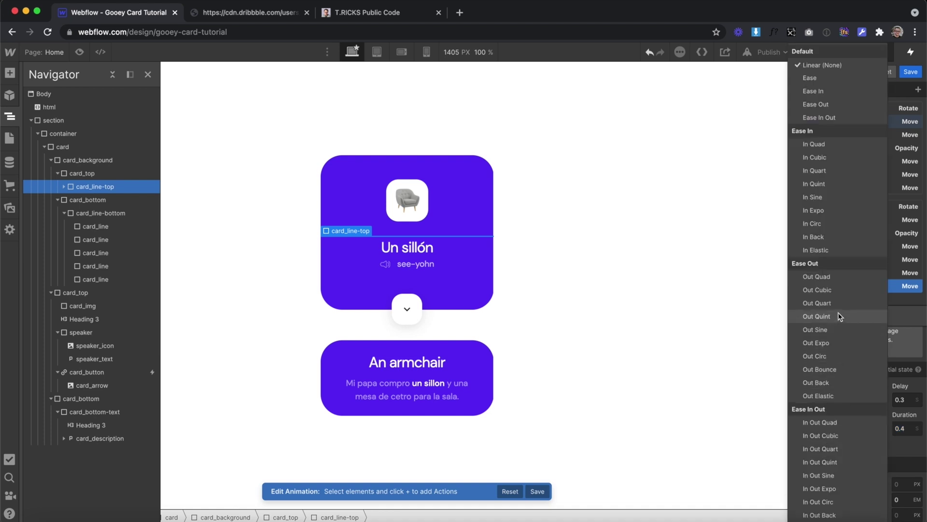
pyautogui.click(833, 329)
pyautogui.click(860, 317)
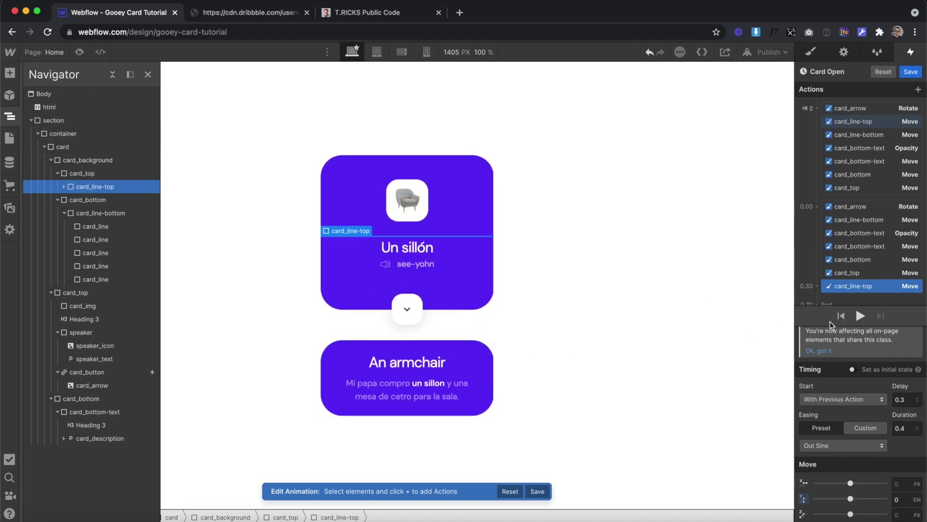
pyautogui.click(860, 316)
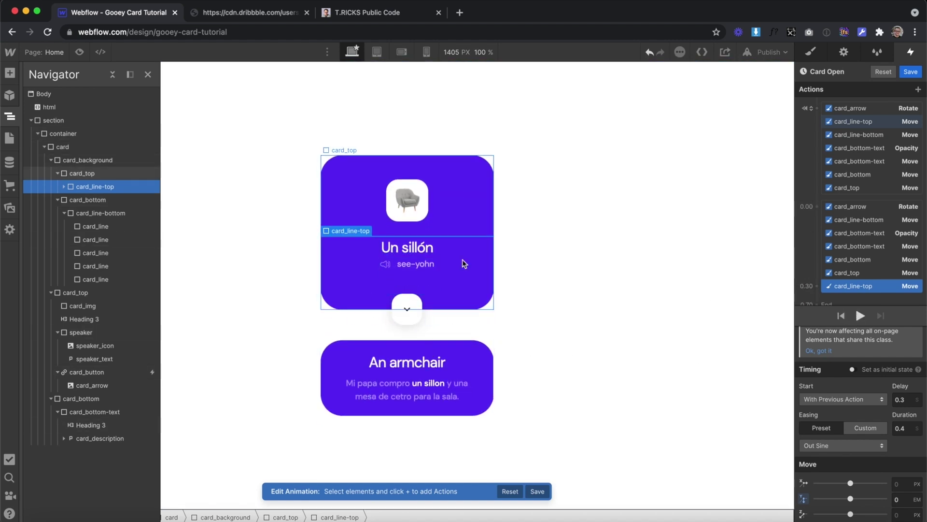
pyautogui.click(860, 316)
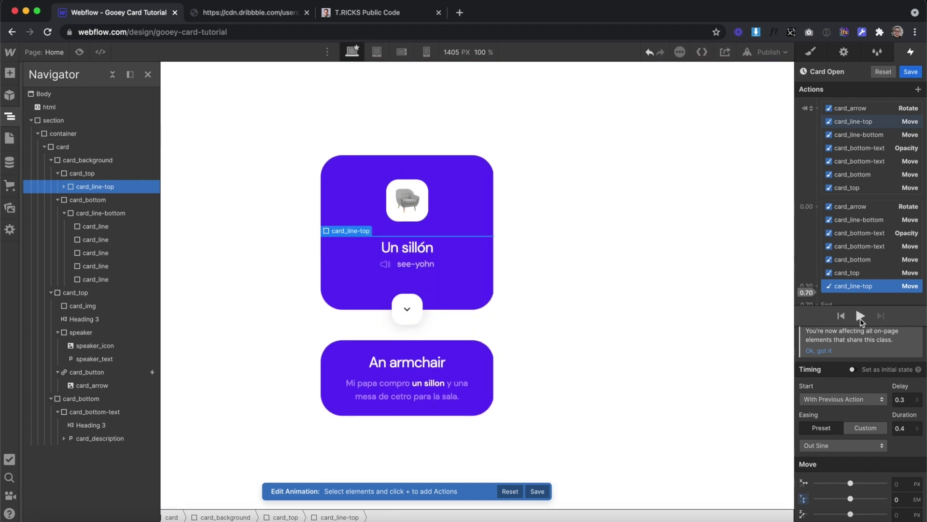
# Step: Add an initial-state Scale action for the card_line class with X and Y at 1
pyautogui.click(106, 227)
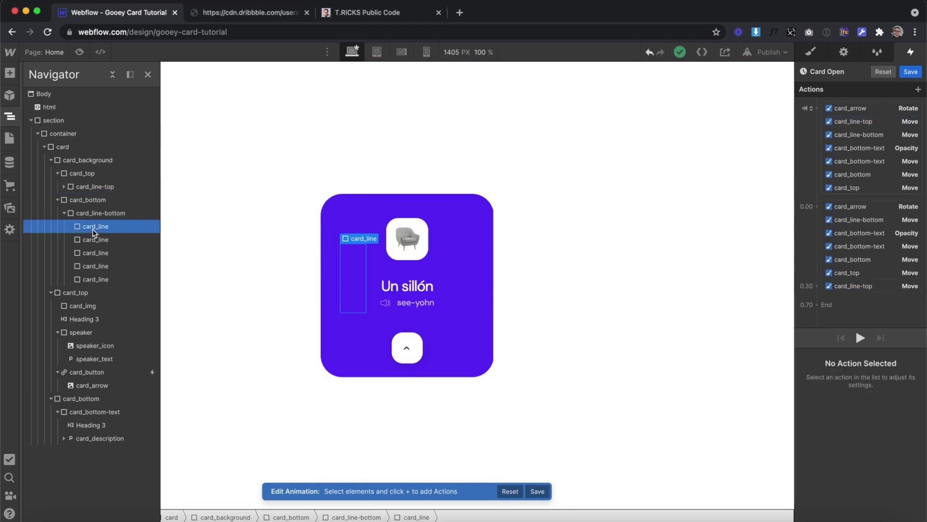
pyautogui.click(817, 108)
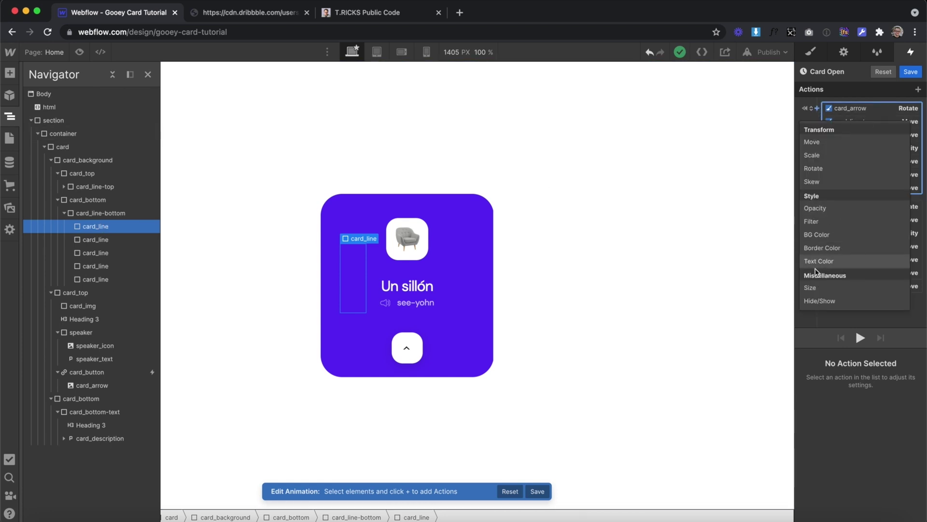
pyautogui.click(831, 155)
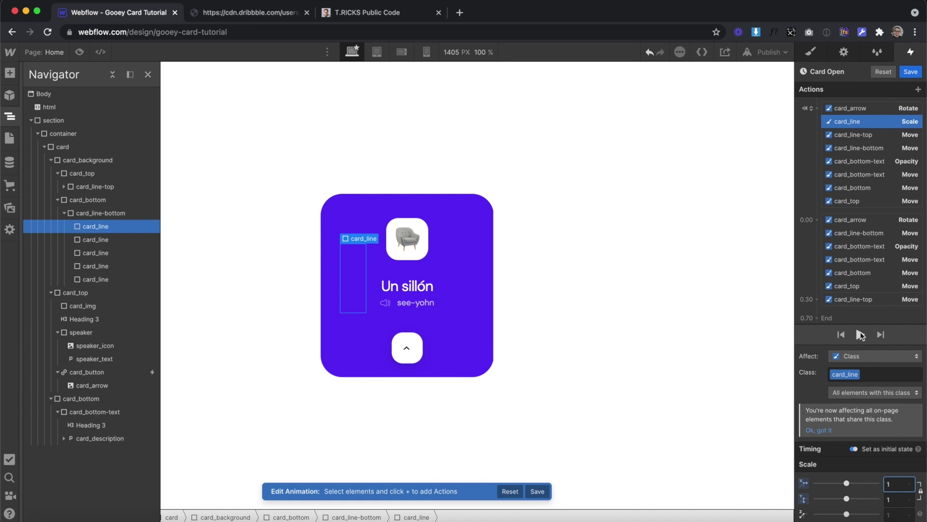
# Step: Add a timed Scale action that narrows card_line to 0.5 on X while keeping Y at 1
pyautogui.click(817, 220)
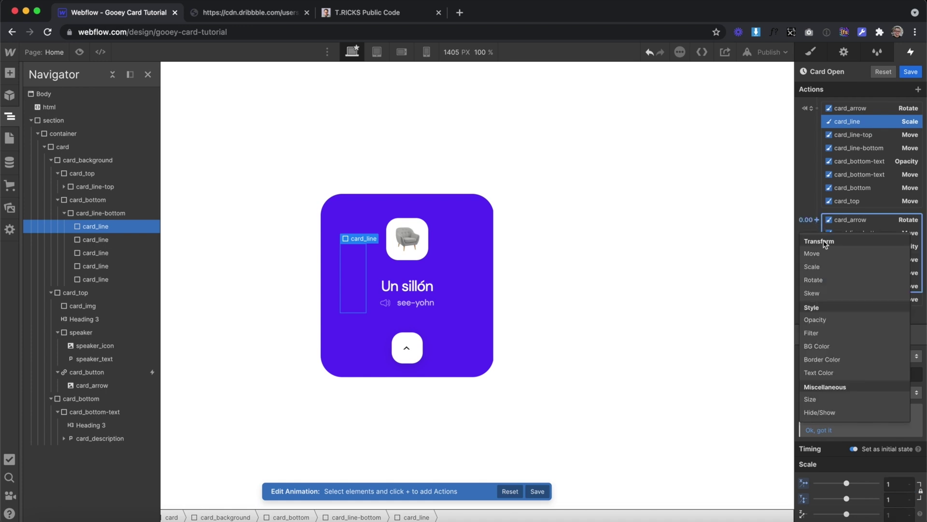
pyautogui.click(830, 268)
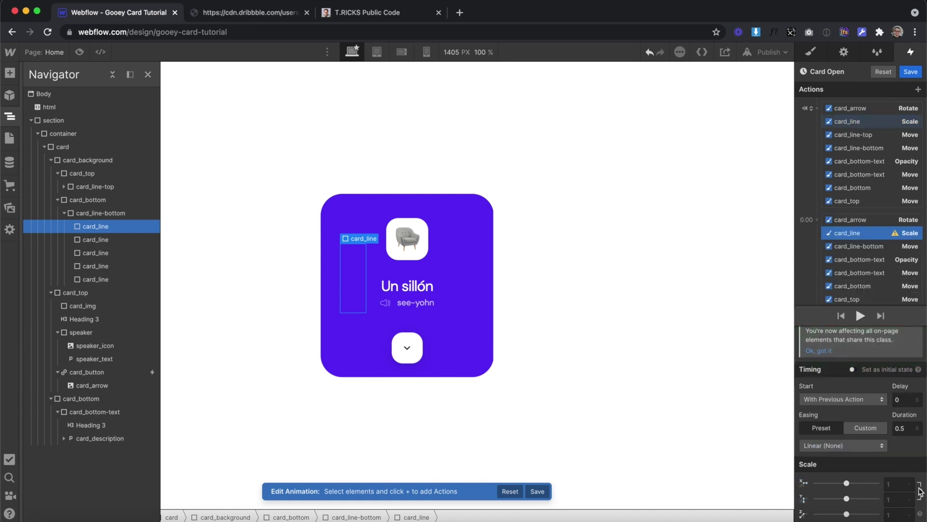
pyautogui.write('.5')
pyautogui.click(895, 500)
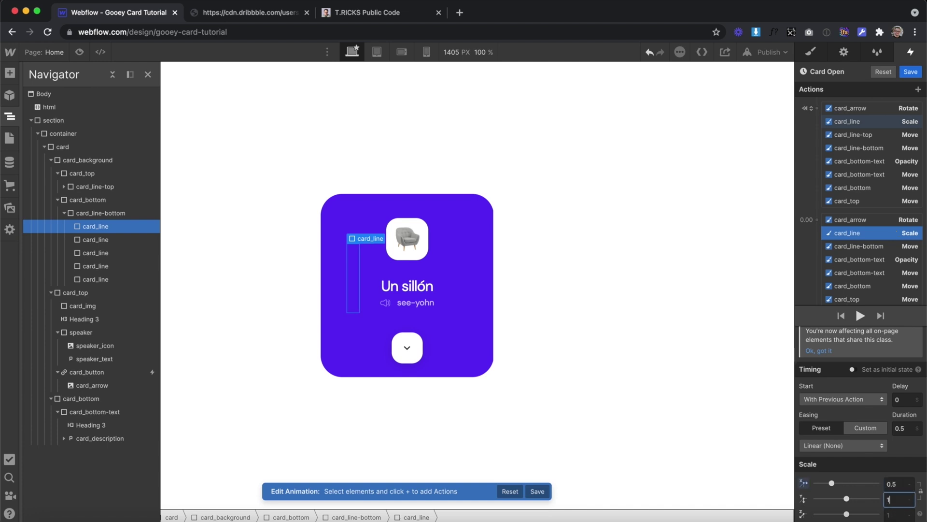
# Step: Give card_line's timed scale a 0.3-second duration and In Expo easing, and preview the animation
pyautogui.click(907, 431)
pyautogui.write('0.3')
pyautogui.click(810, 443)
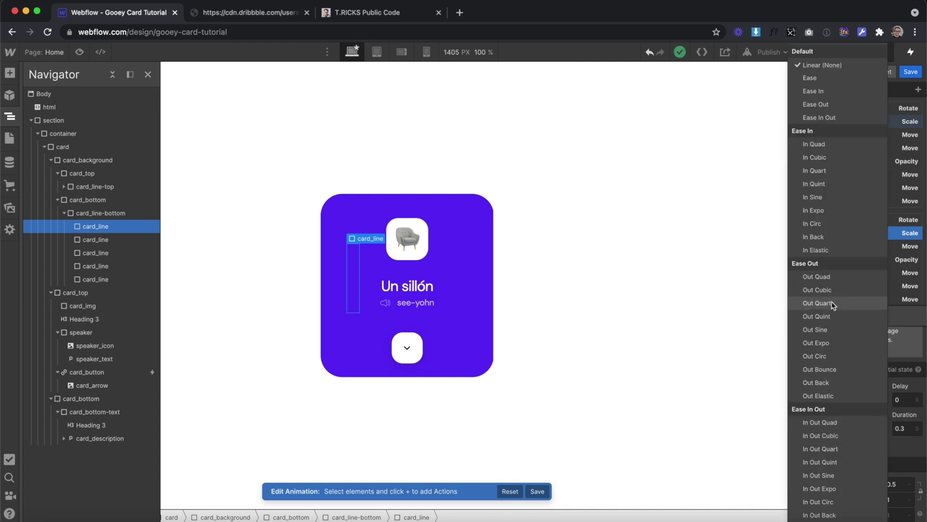
pyautogui.click(854, 210)
pyautogui.click(860, 315)
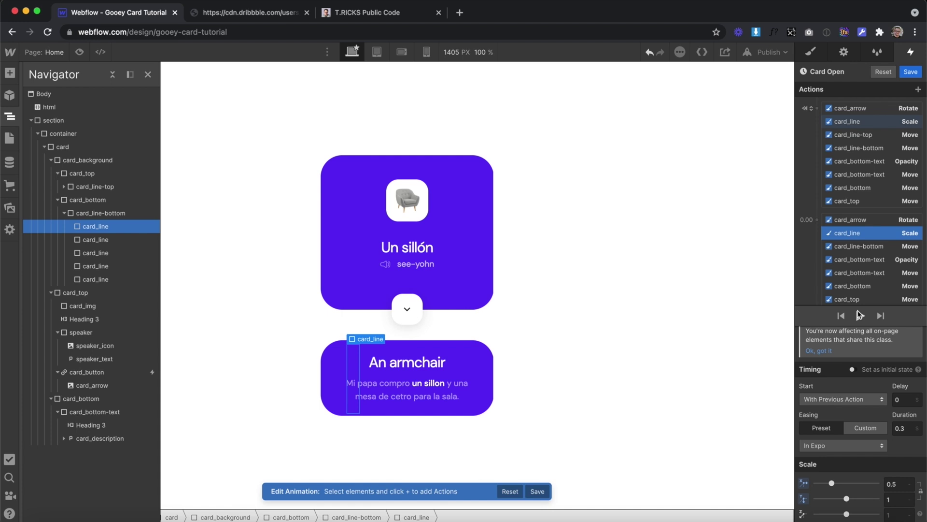
# Step: Preview and save the Card Open animation, and set the second-click action to start an animation
pyautogui.click(860, 315)
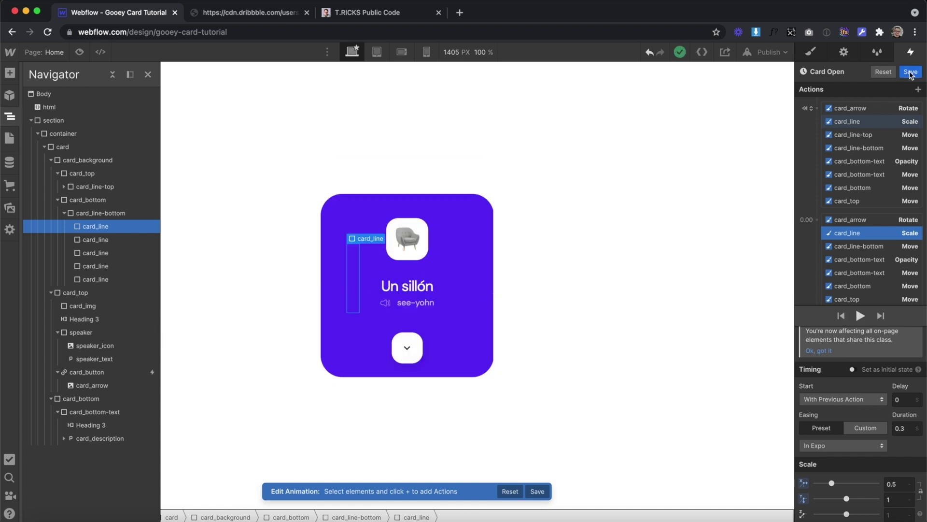
pyautogui.click(910, 73)
pyautogui.click(859, 242)
pyautogui.click(856, 232)
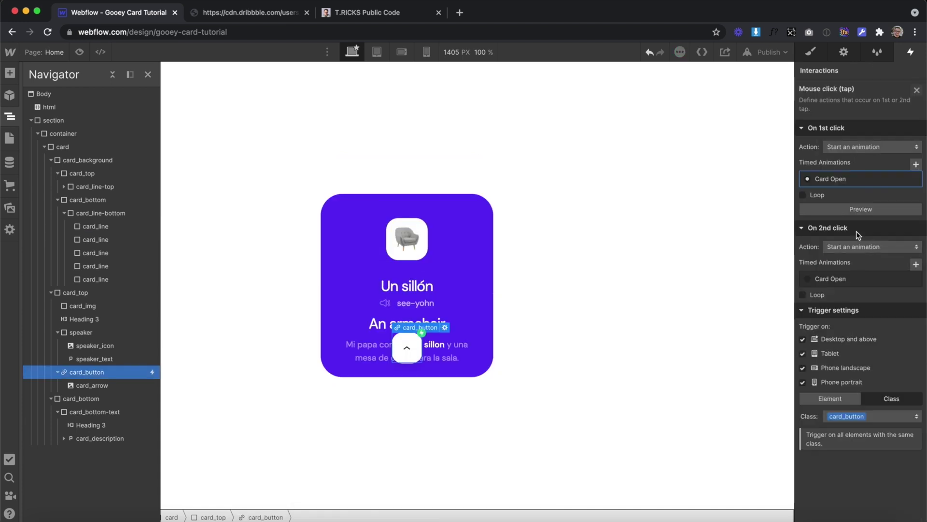
# Step: Duplicate the Card Open animation for the second click and rename the copy as Card Close
pyautogui.click(913, 278)
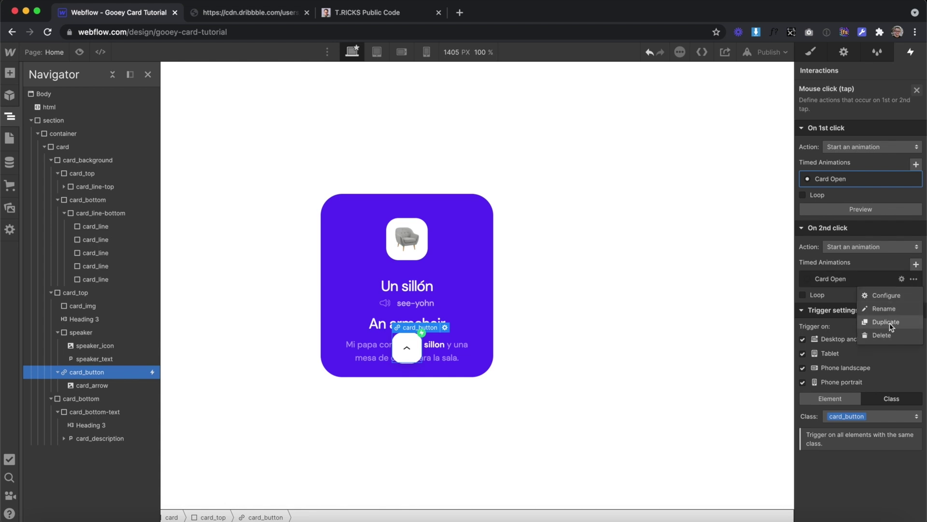
pyautogui.click(890, 322)
pyautogui.click(848, 310)
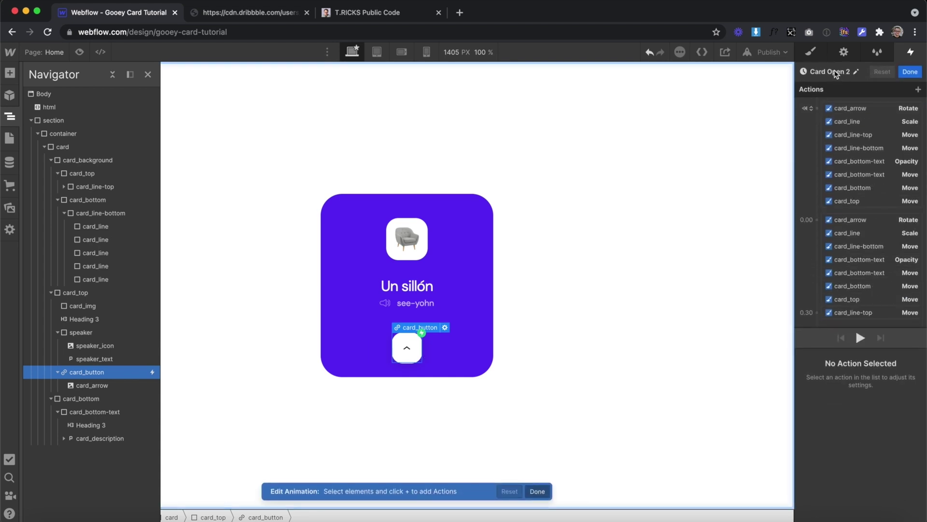
pyautogui.click(835, 72)
pyautogui.write('Card Close')
pyautogui.press('Return')
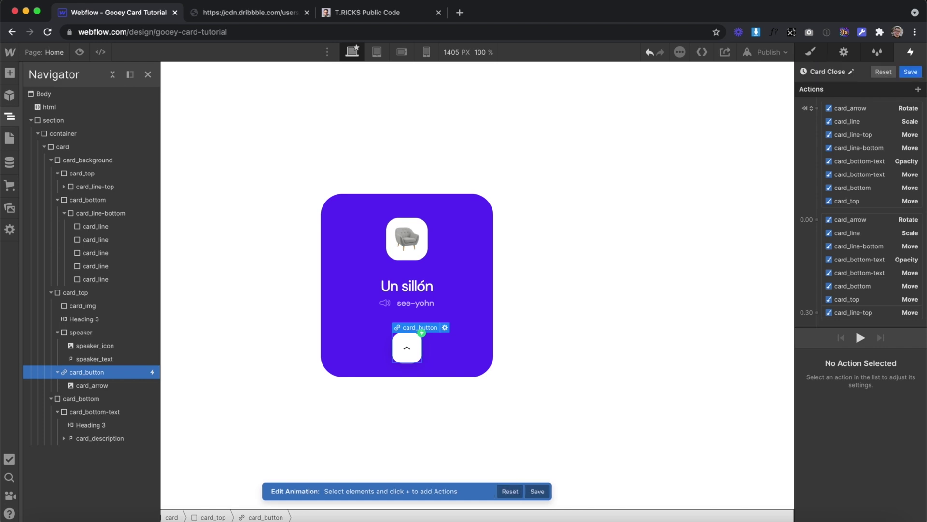
# Step: Delete all timed actions from Card Close, from card_arrow's Rotate through card_line-top's Move, keeping the initial-state actions
pyautogui.click(845, 225)
pyautogui.scroll(-2, 857, 280)
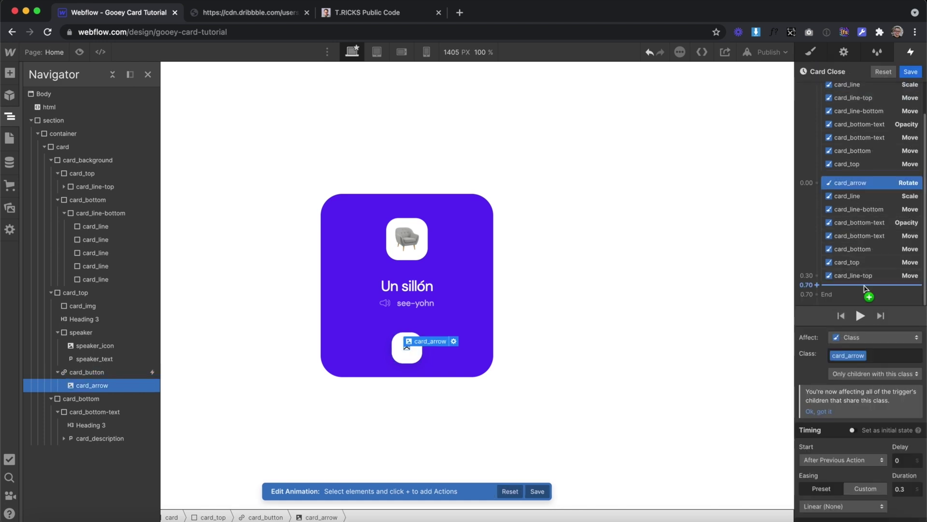
pyautogui.keyDown('shift'); pyautogui.click(867, 275); pyautogui.keyUp('shift')
pyautogui.press('Delete')
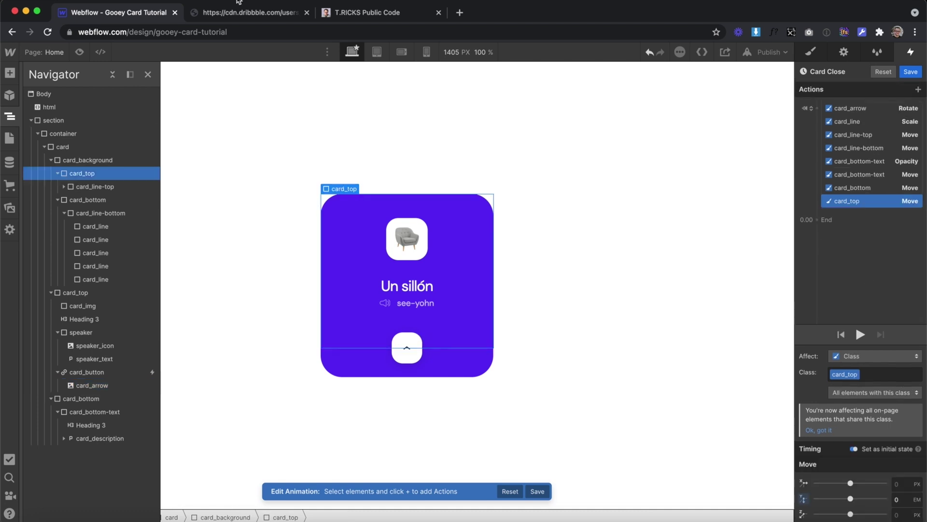
# Step: Play the reference fluid card video to study how the card closes, and return to the Webflow project
pyautogui.click(232, 13)
pyautogui.click(251, 428)
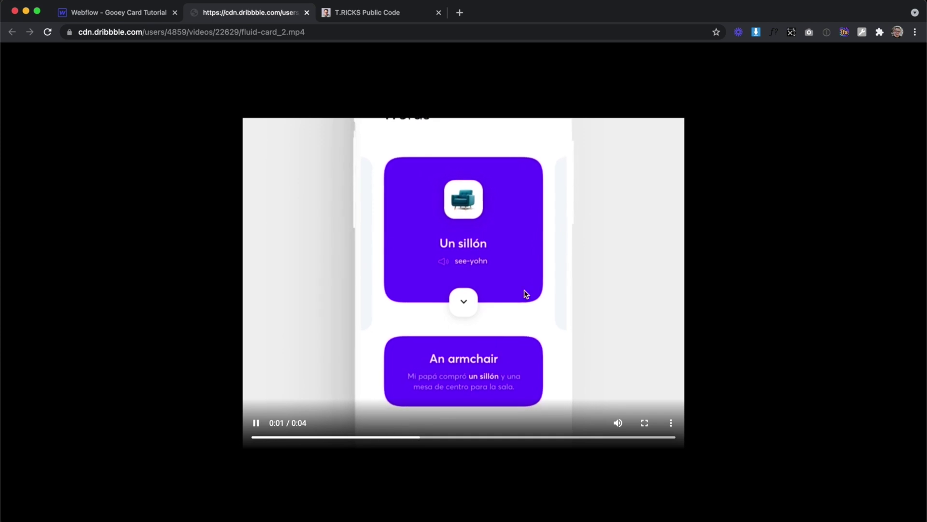
pyautogui.click(510, 358)
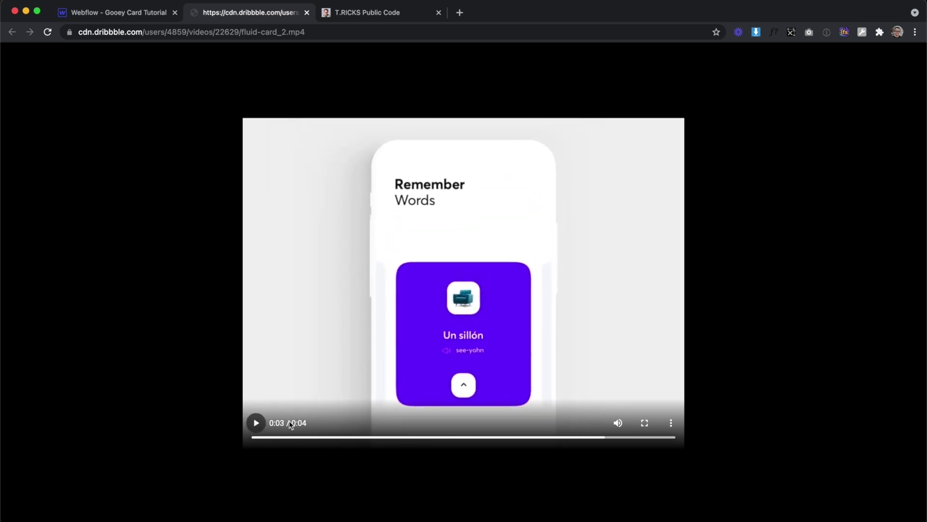
pyautogui.click(144, 16)
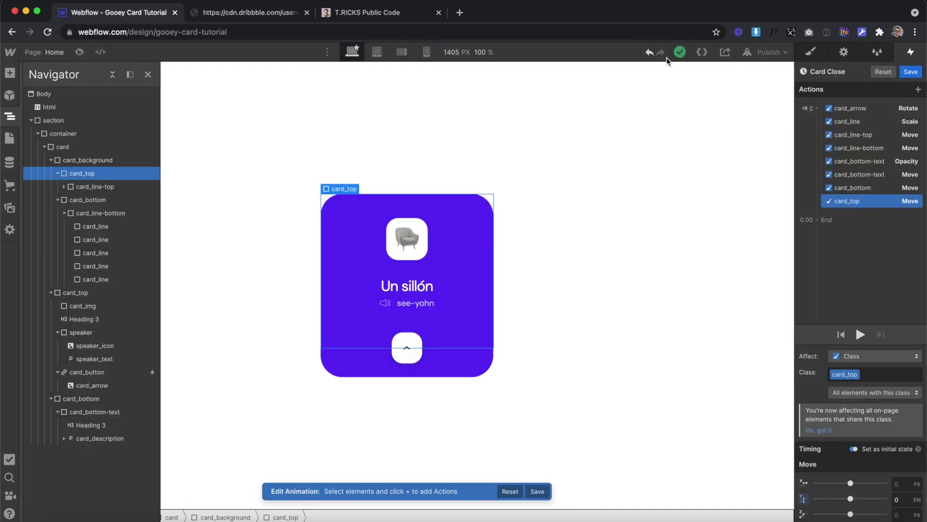
# Step: Convert all initial-state actions in Card Close to timed actions, with card_arrow's Rotate starting at 0.00 before the rest
pyautogui.keyDown('shift'); pyautogui.click(861, 203); pyautogui.keyUp('shift')
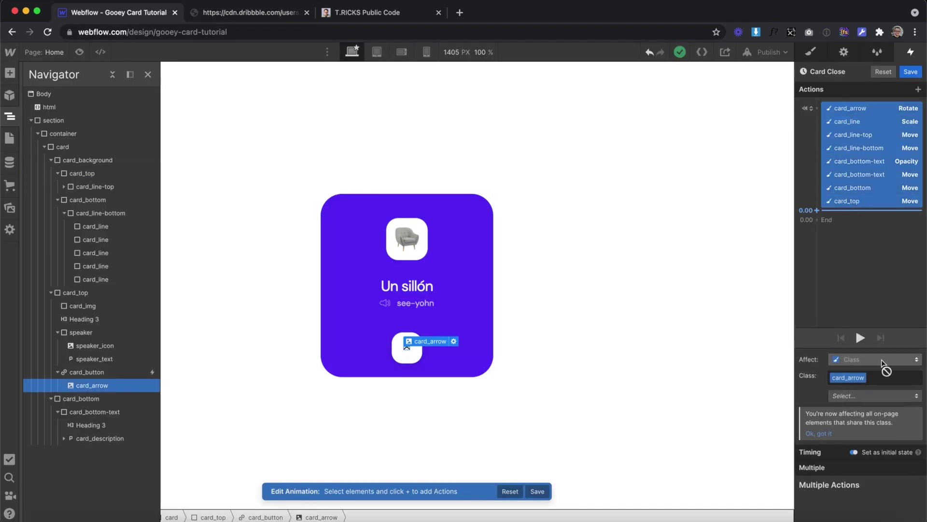
pyautogui.click(855, 453)
pyautogui.click(866, 256)
pyautogui.moveTo(850, 110); pyautogui.dragTo(853, 104)
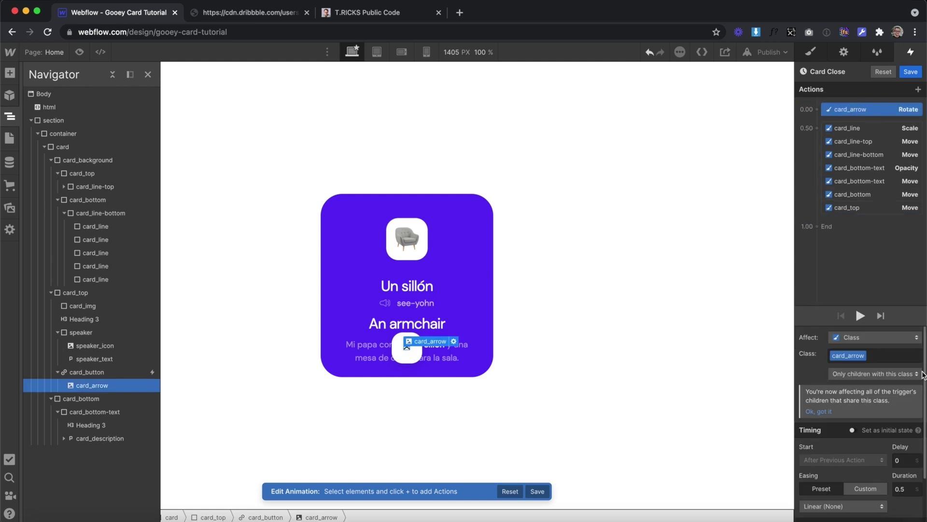
# Step: Group card_bottom's Move, card_top's Move and card_bottom-text's Opacity with card_arrow's Rotate at 0.00
pyautogui.scroll(-3, 901, 498)
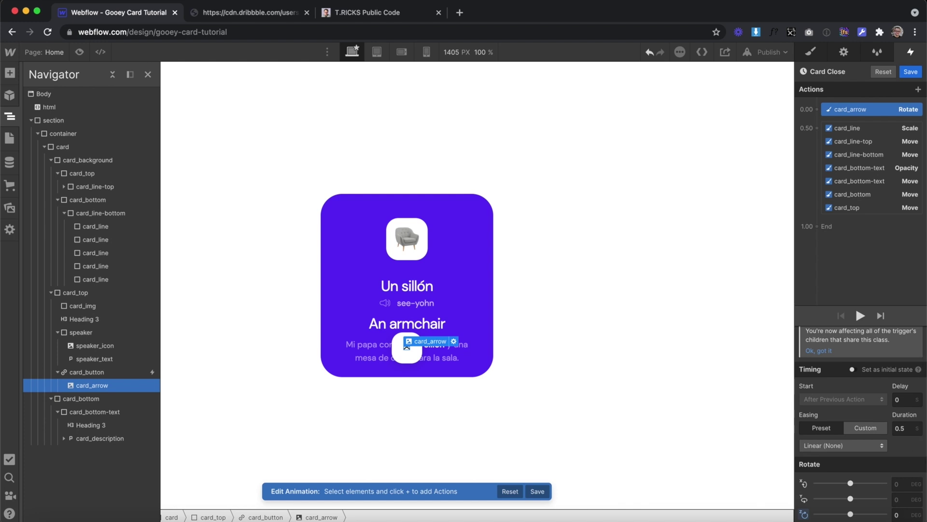
pyautogui.click(860, 168)
pyautogui.click(875, 194)
pyautogui.moveTo(875, 194); pyautogui.dragTo(860, 133)
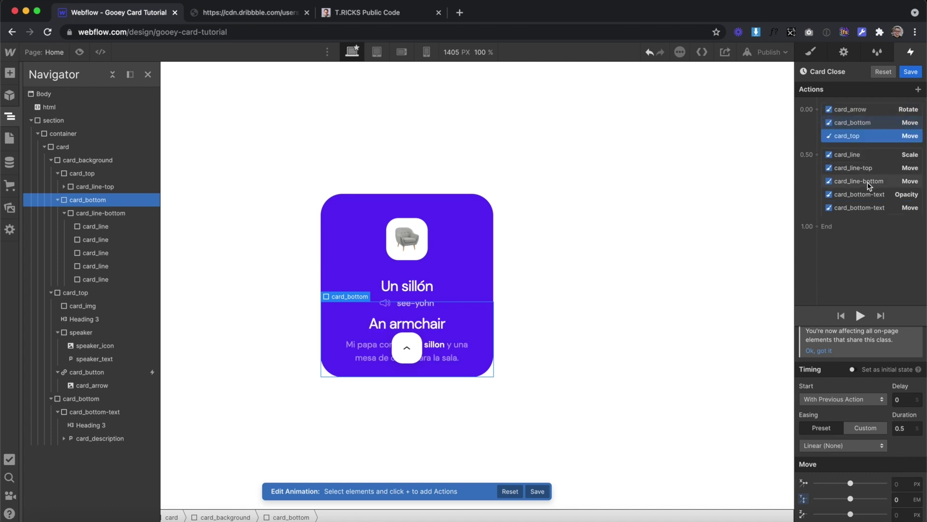
pyautogui.click(874, 190)
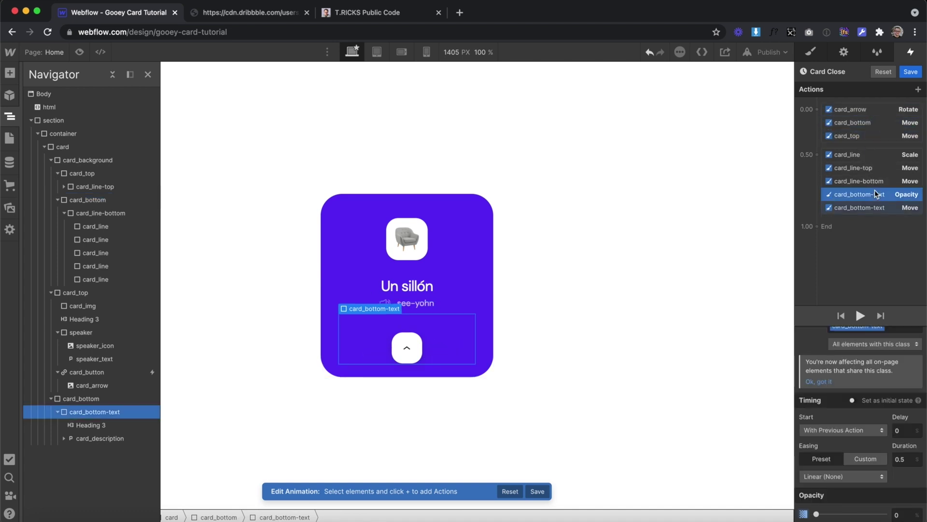
pyautogui.moveTo(874, 194); pyautogui.dragTo(864, 126)
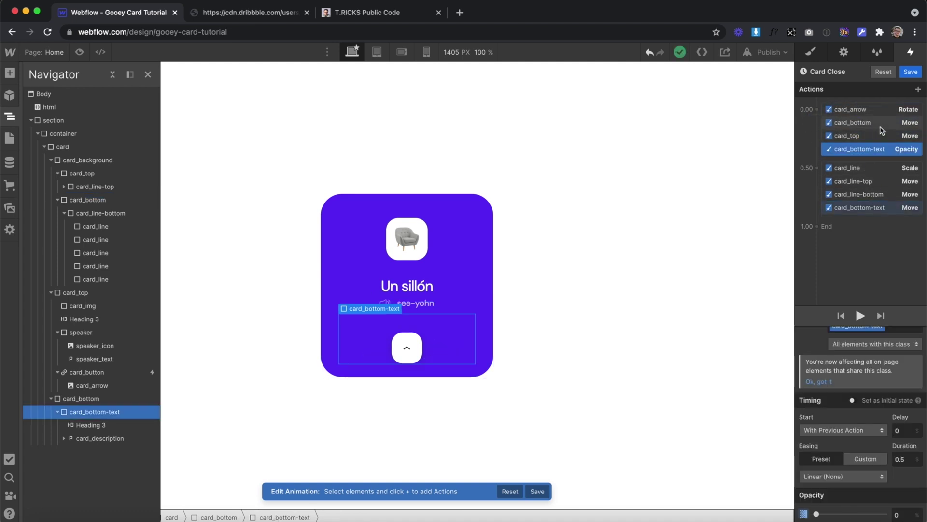
# Step: Set card_bottom-text's opacity duration to 0.3 seconds and give all four actions at 0.00 Out Quart easing
pyautogui.click(872, 130)
pyautogui.keyDown('shift'); pyautogui.click(871, 126); pyautogui.keyUp('shift')
pyautogui.keyDown('shift'); pyautogui.click(868, 113); pyautogui.keyUp('shift')
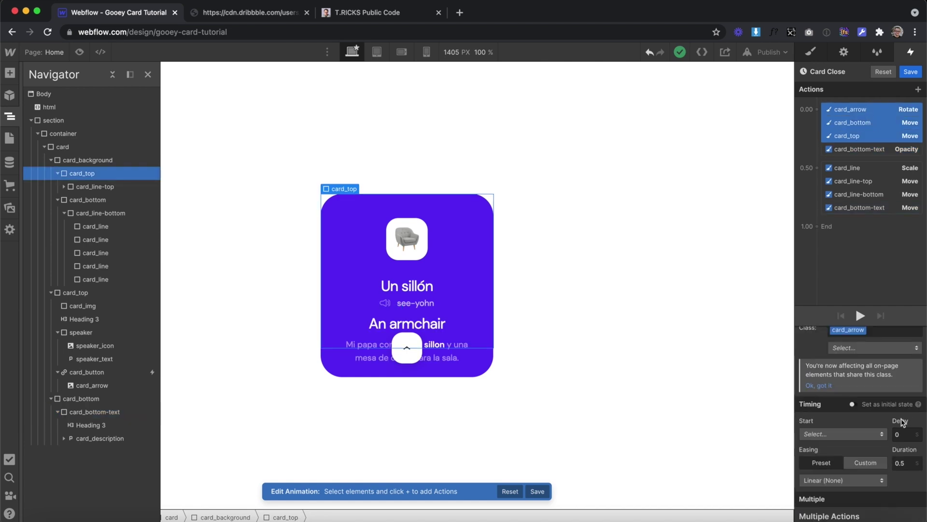
pyautogui.click(865, 149)
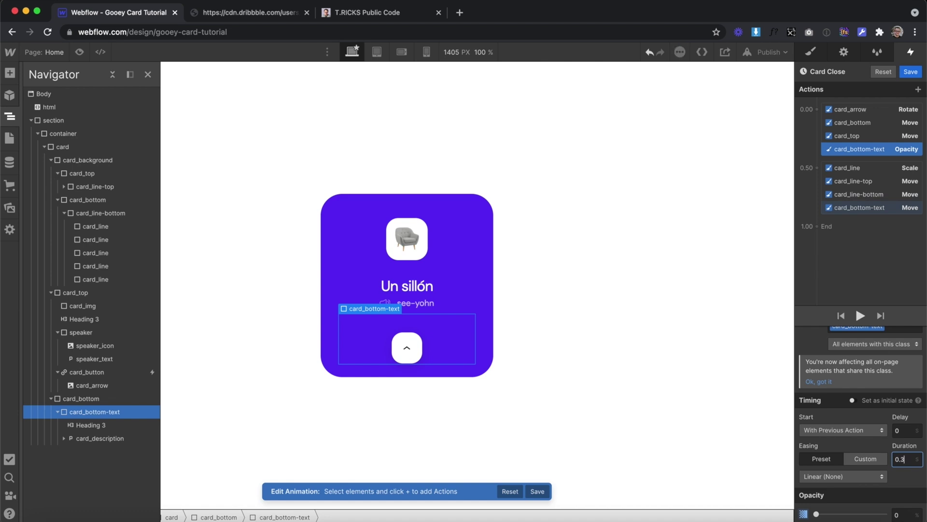
pyautogui.click(842, 480)
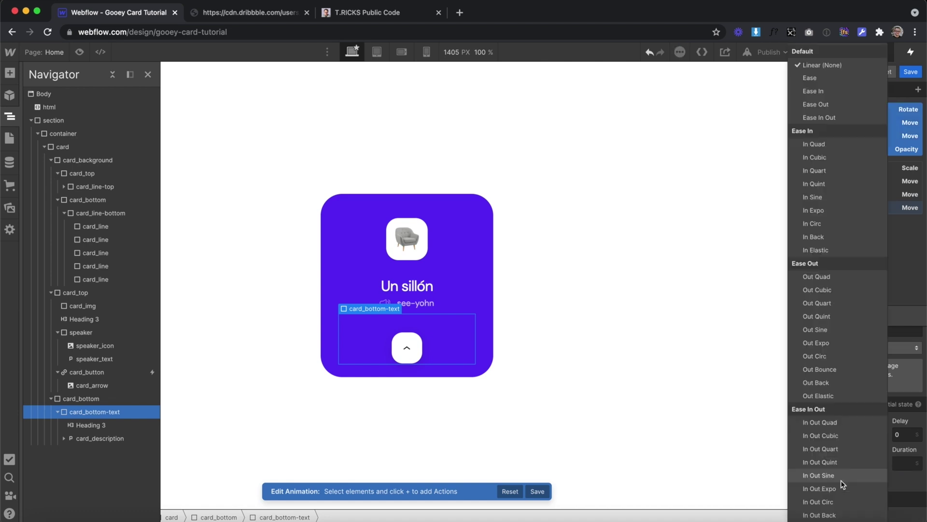
pyautogui.click(834, 303)
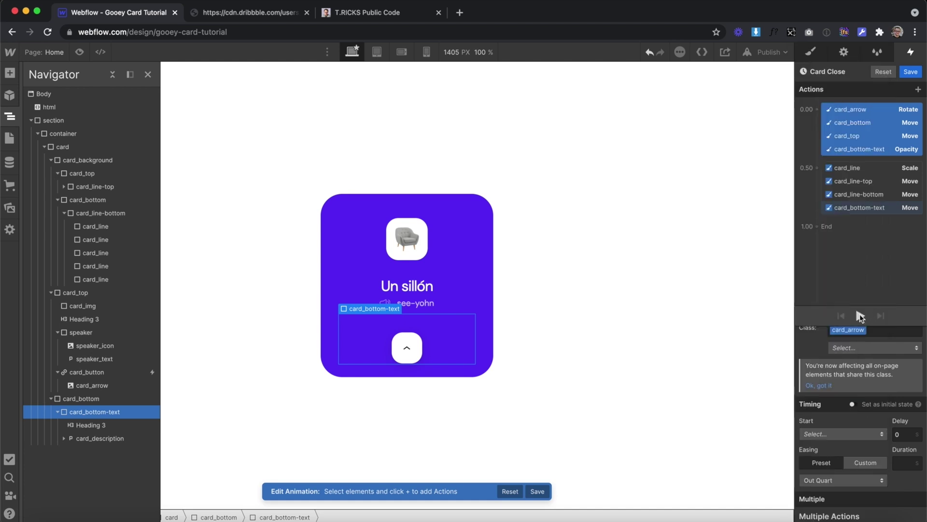
# Step: Set the duration of the card_line, card_line-top, card_line-bottom and card_bottom-text actions at 0.50 to 0 seconds
pyautogui.click(874, 167)
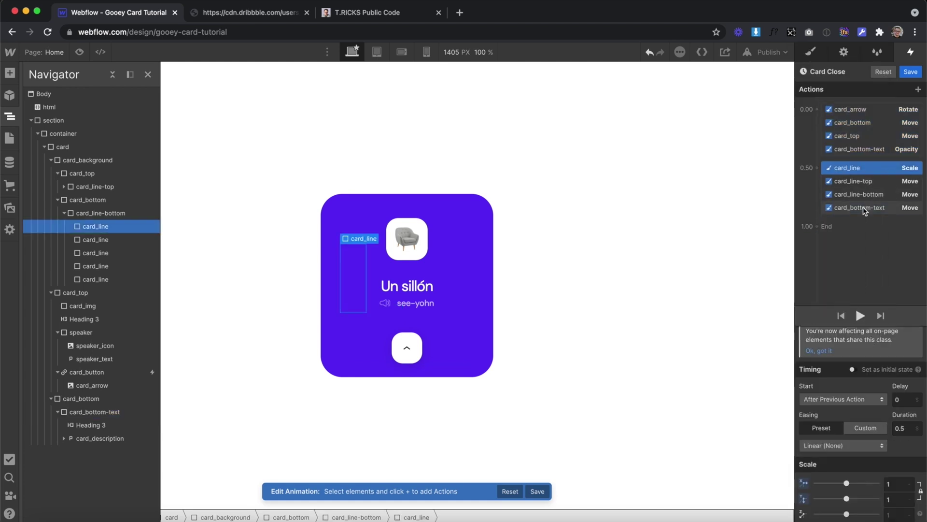
pyautogui.keyDown('shift'); pyautogui.click(863, 207); pyautogui.keyUp('shift')
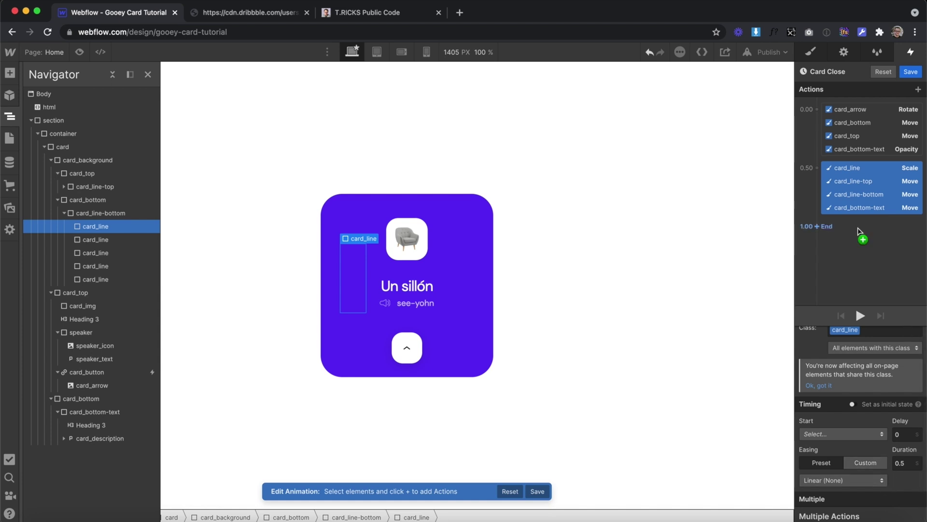
pyautogui.click(864, 168)
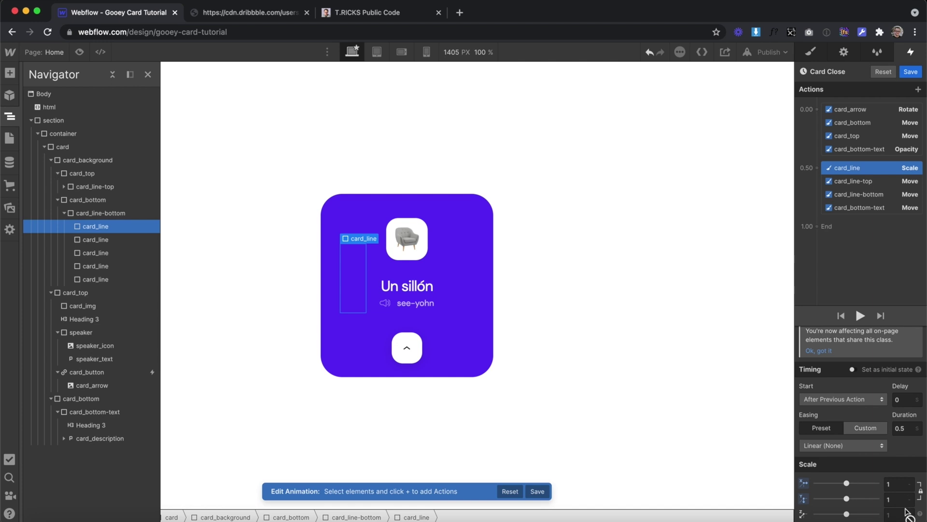
pyautogui.keyDown('shift'); pyautogui.click(890, 208); pyautogui.keyUp('shift')
pyautogui.click(906, 466)
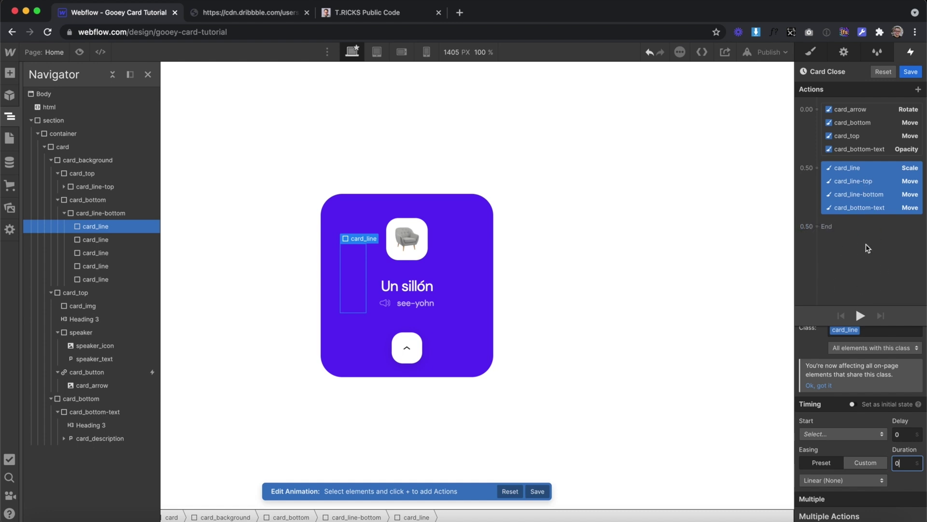
# Step: Preview the page and repeatedly open and close the card to test both click animations
pyautogui.press('super+shift+p')
pyautogui.click(466, 356)
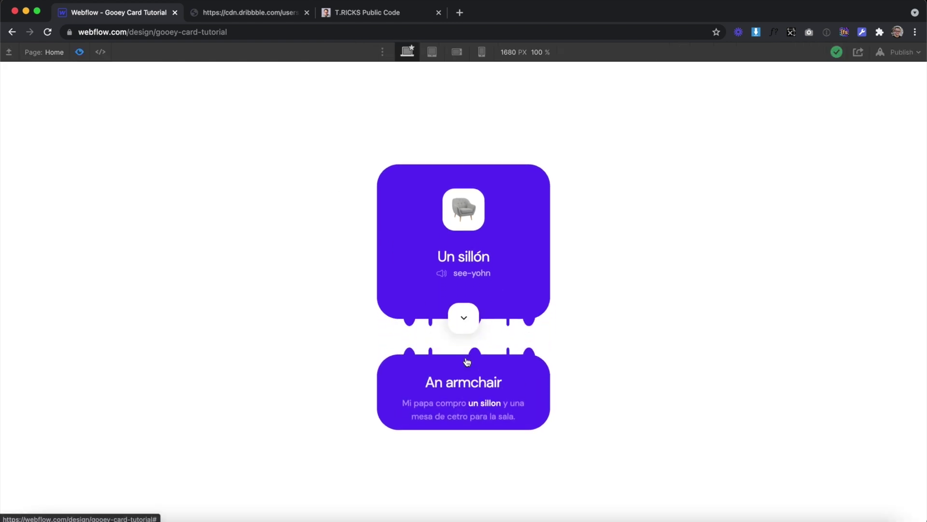
pyautogui.click(464, 320)
pyautogui.click(463, 356)
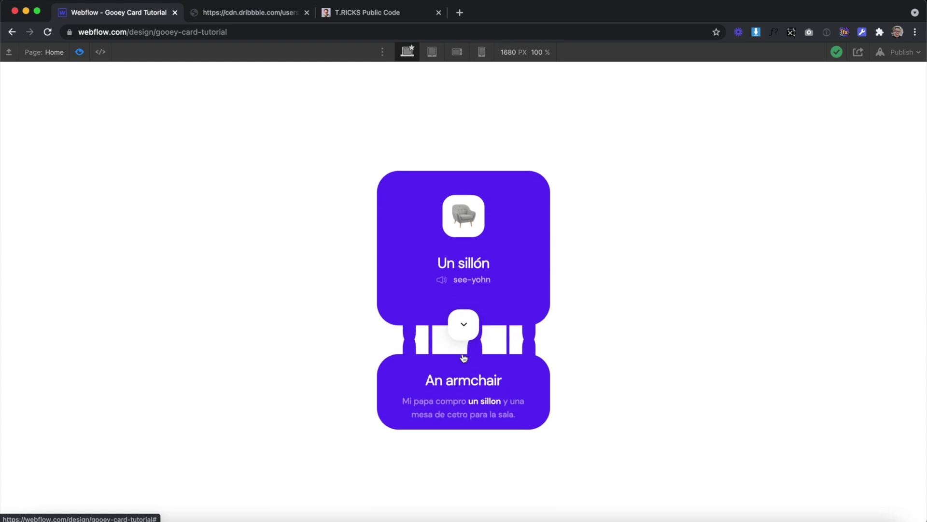
pyautogui.click(463, 321)
pyautogui.click(464, 356)
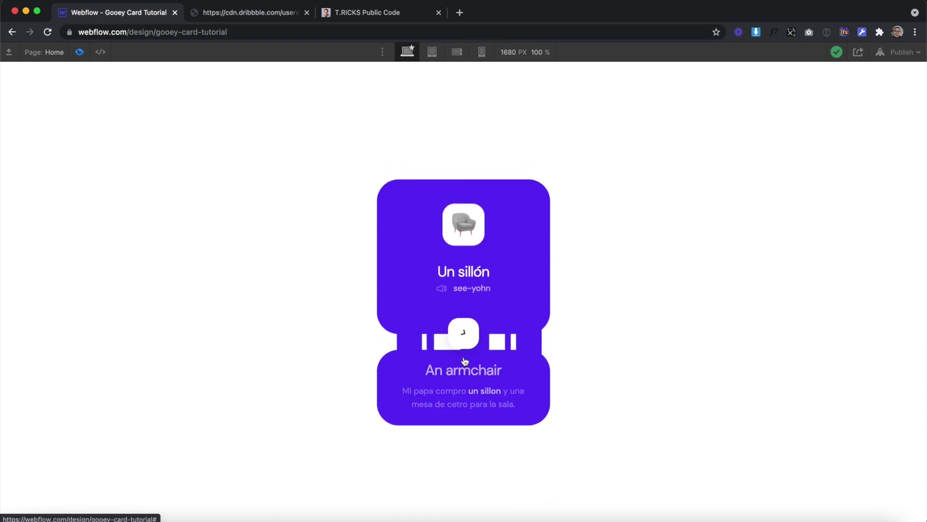
pyautogui.click(79, 52)
# Step: Add the goo combo class to the card_background element
pyautogui.click(811, 51)
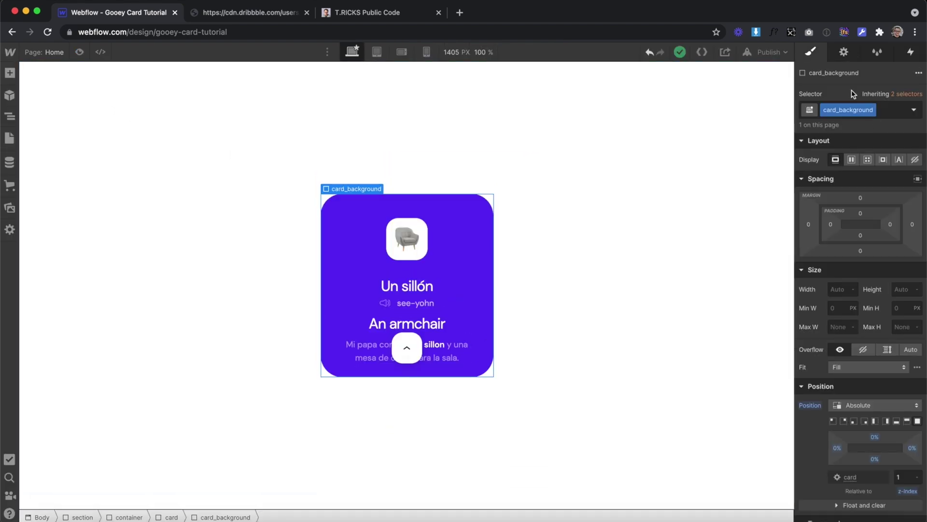
pyautogui.click(894, 109)
pyautogui.click(839, 174)
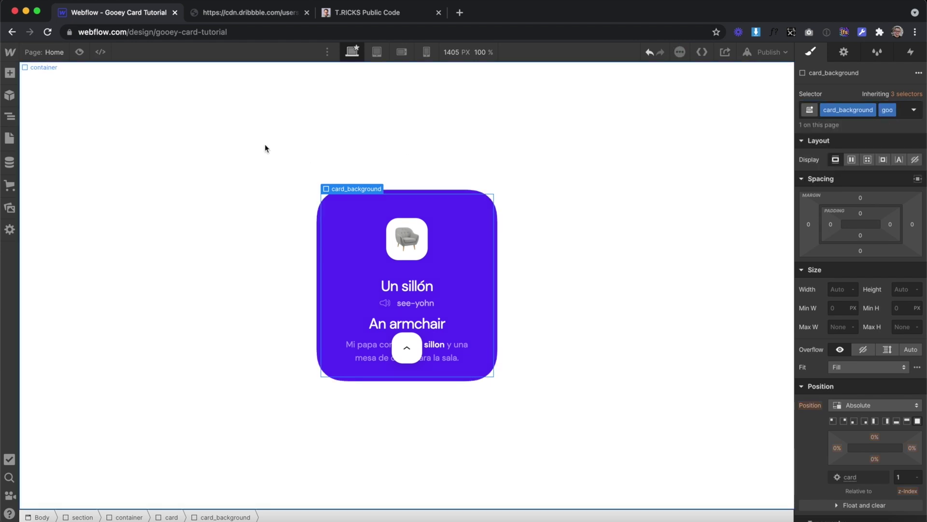
# Step: Preview the card opening and closing with the gooey effect applied
pyautogui.click(79, 52)
pyautogui.click(455, 367)
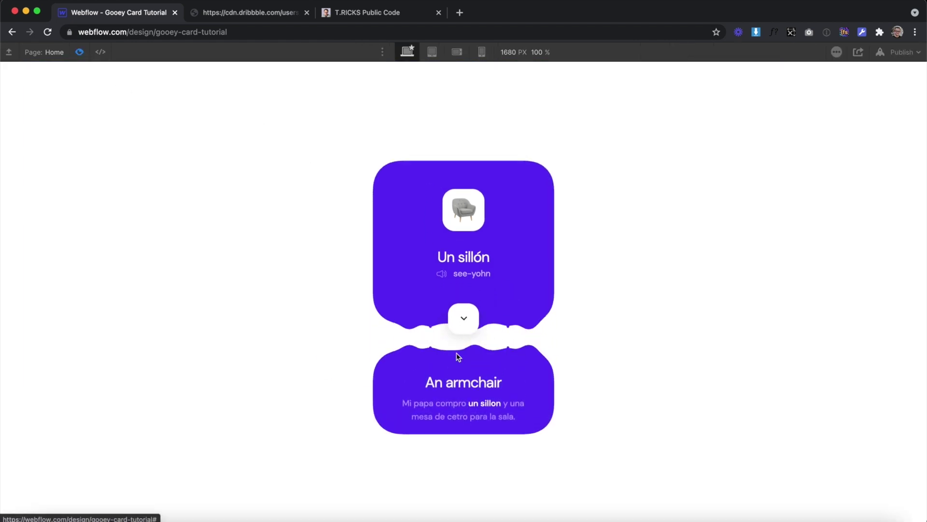
pyautogui.click(464, 325)
pyautogui.click(460, 354)
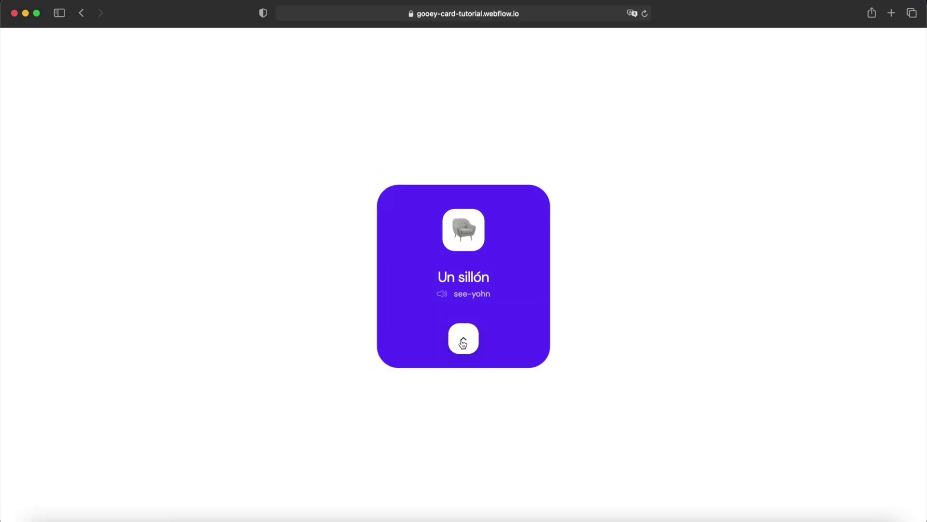
# Step: Open and close the card on the published gooey-card-tutorial site in Safari to check how it behaves
pyautogui.click(463, 344)
pyautogui.click(462, 305)
pyautogui.click(460, 343)
pyautogui.click(471, 305)
pyautogui.click(463, 338)
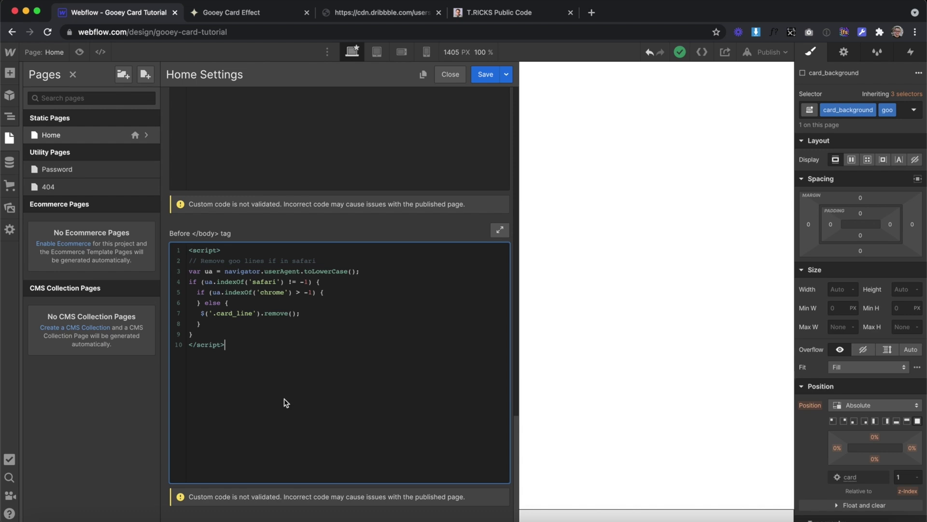
# Step: Review the script before the closing body tag in the Home page settings that removes card_line elements in Safari
pyautogui.moveTo(269, 372); pyautogui.dragTo(168, 238)
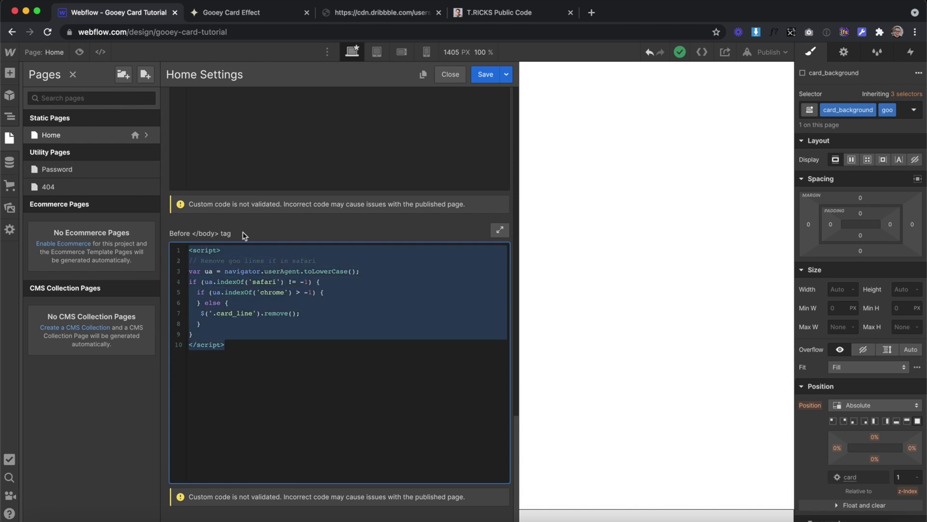
pyautogui.click(261, 408)
pyautogui.moveTo(286, 369); pyautogui.dragTo(145, 199)
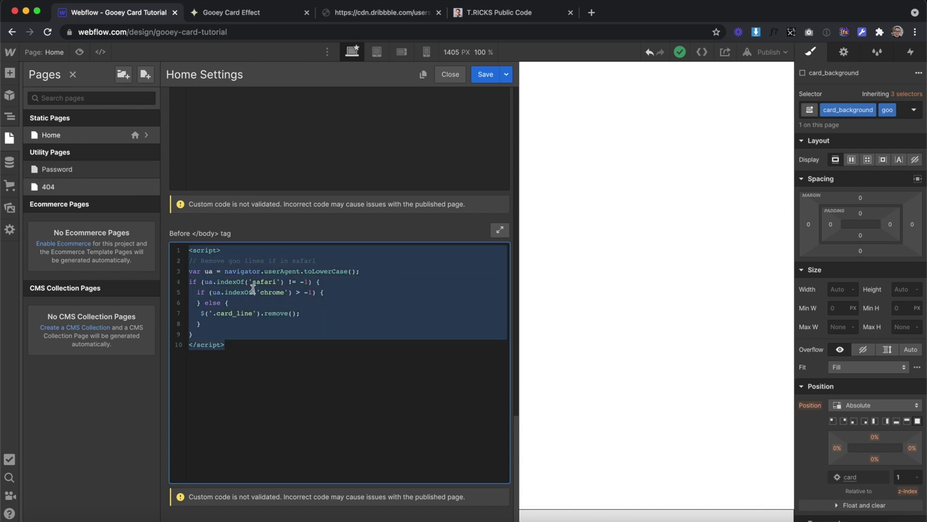
pyautogui.click(285, 350)
pyautogui.moveTo(203, 315); pyautogui.dragTo(204, 286)
pyautogui.click(308, 311)
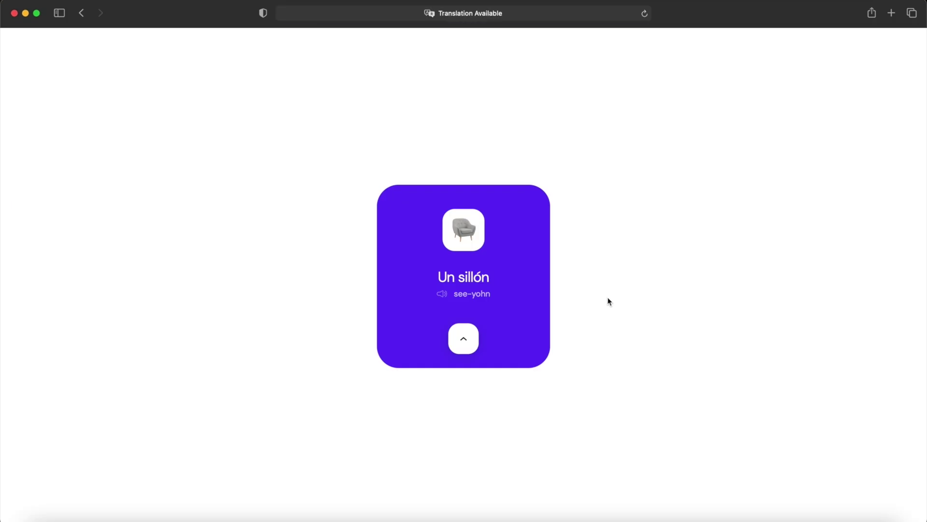
# Step: Test the published card again in Safari, opening and closing it without the connector lines
pyautogui.click(463, 339)
pyautogui.click(462, 335)
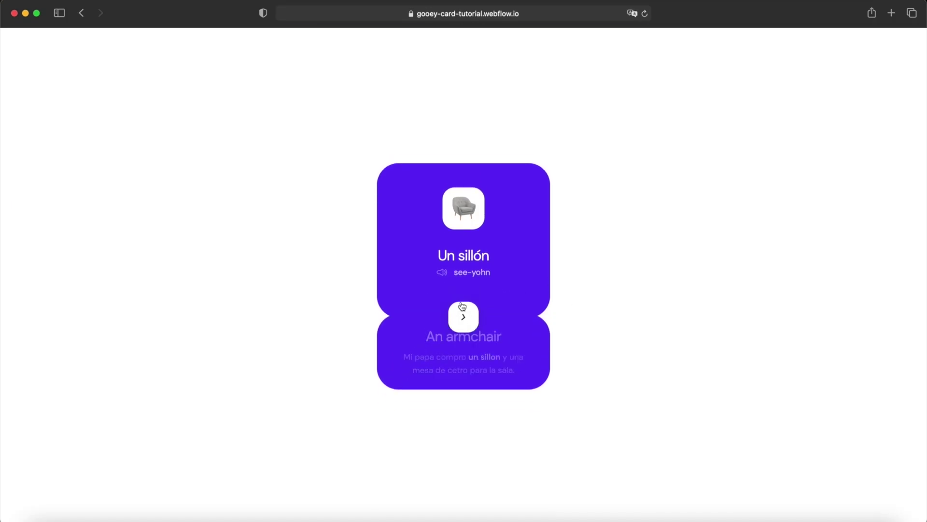
pyautogui.click(470, 353)
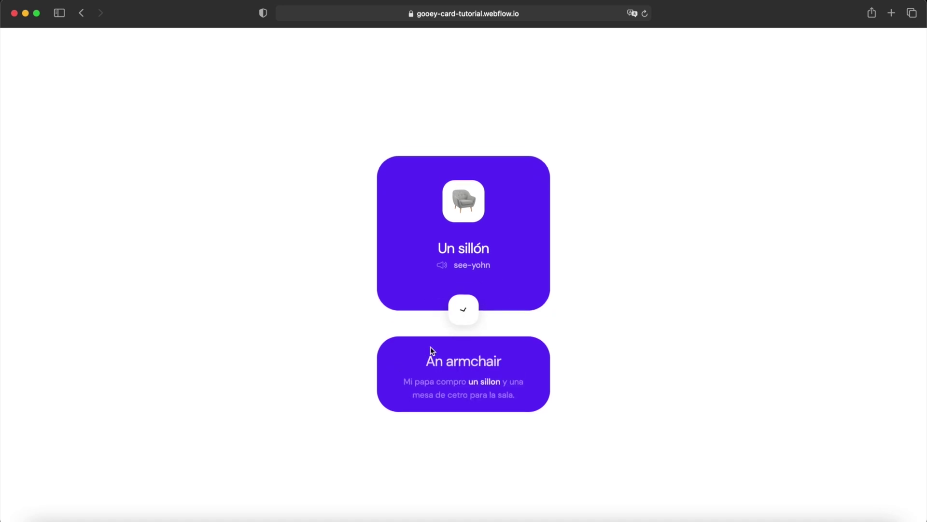
pyautogui.click(466, 308)
pyautogui.click(456, 344)
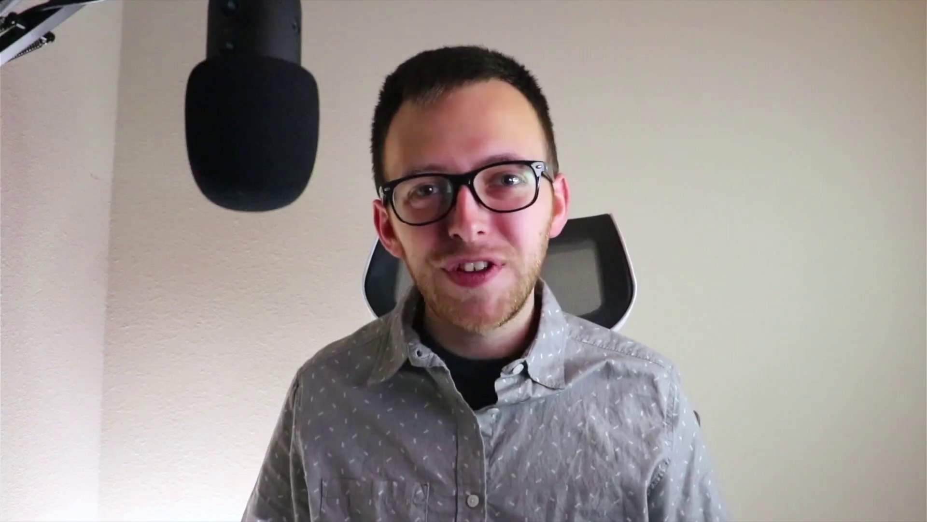